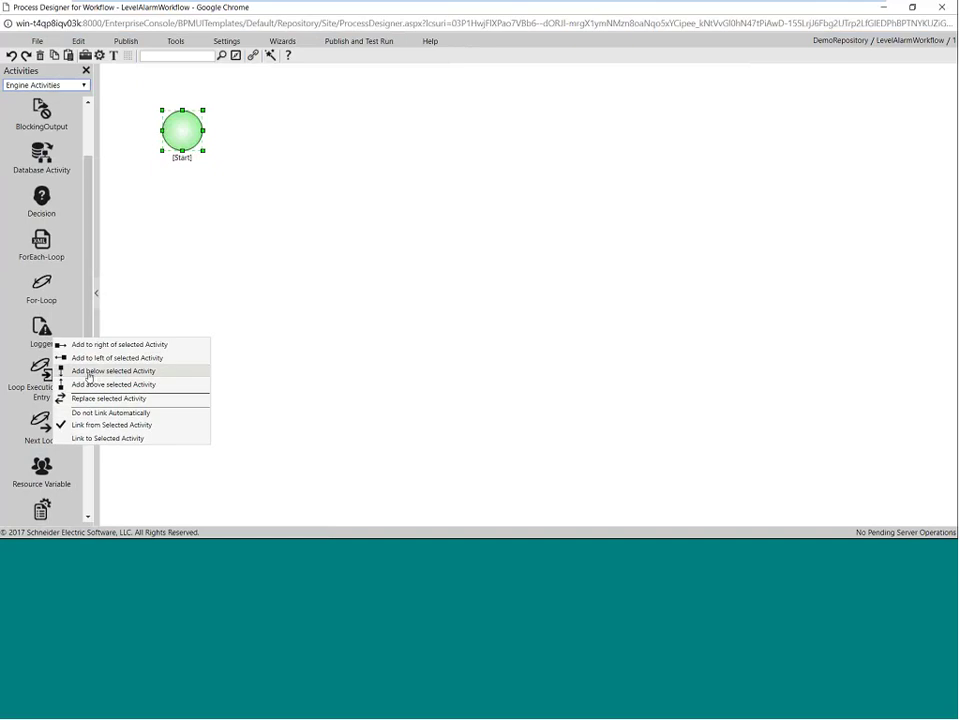
Step: Add a Logger activity below the Start activity, linked from it
click(89, 371)
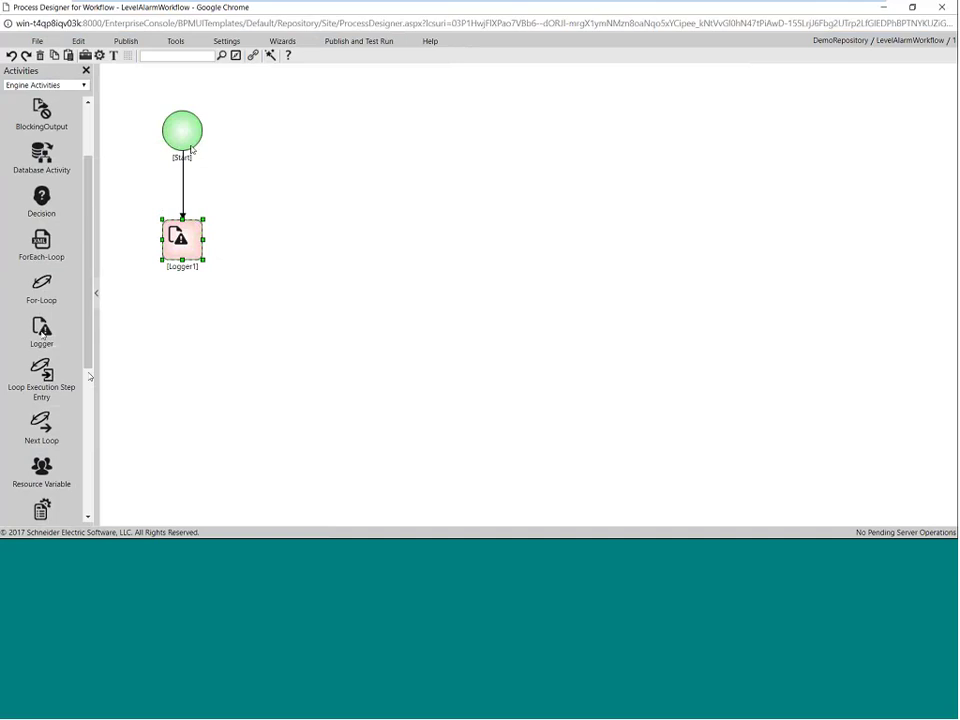
Step: Place a second, unlinked Logger activity beside the first one and delete it
drag(41, 330, 287, 222)
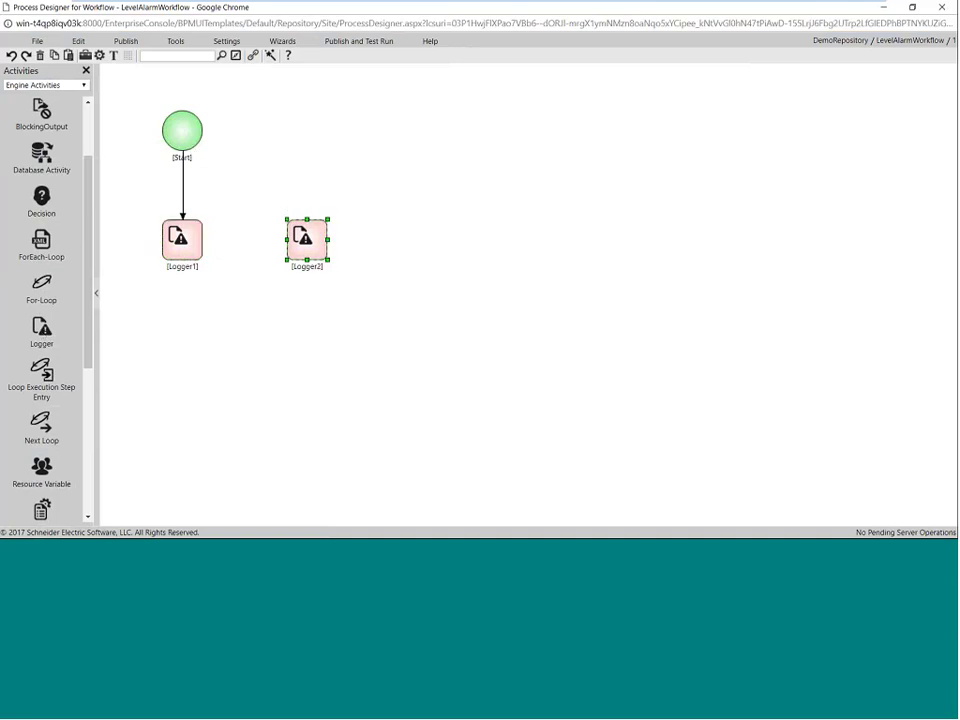
click(510, 342)
right_click(312, 250)
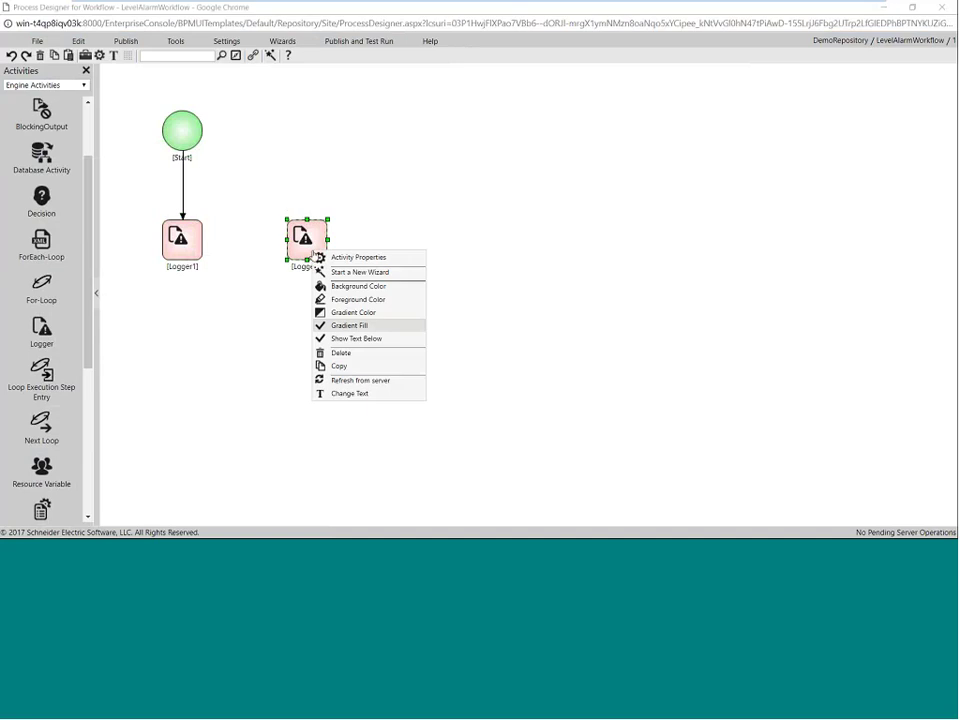
click(343, 353)
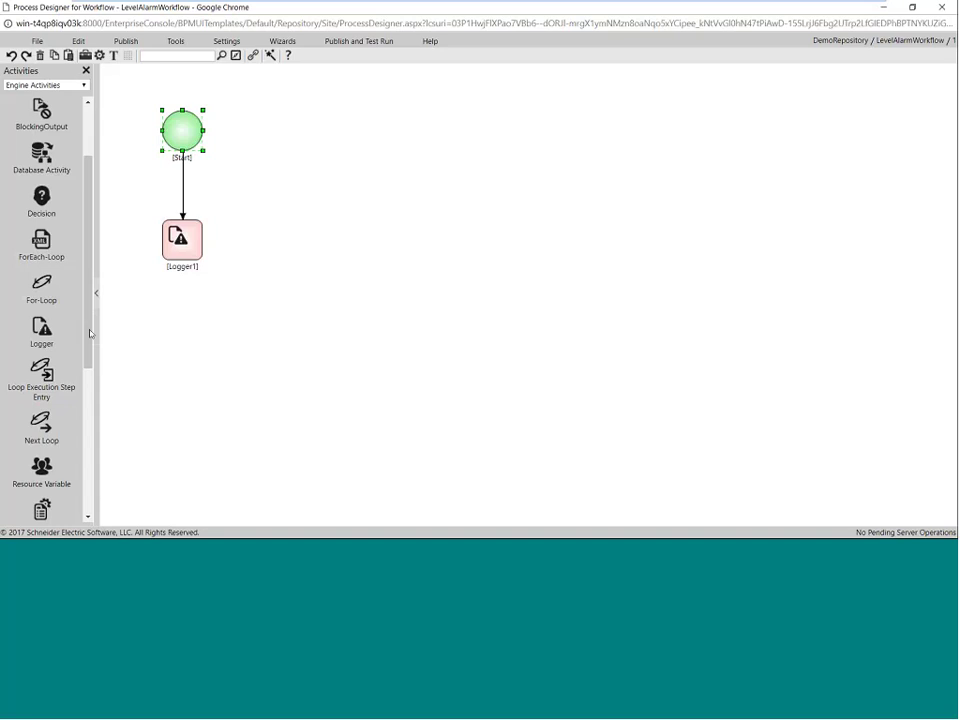
Step: Name the Logger activity Log, give it the description Event Log, and save its properties
click(175, 240)
right_click(179, 241)
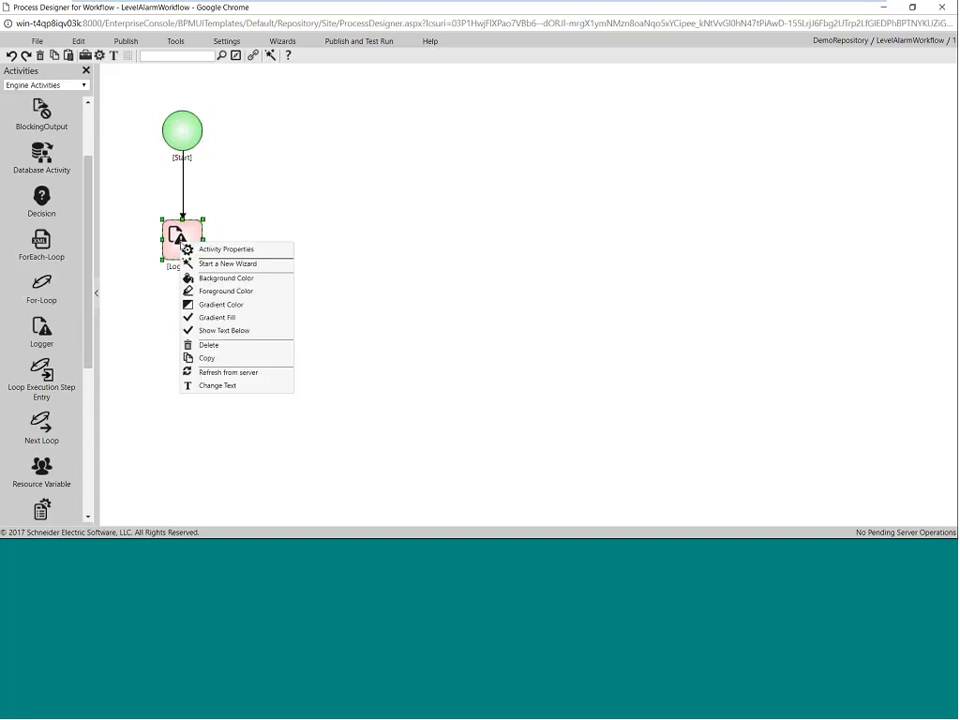
click(215, 249)
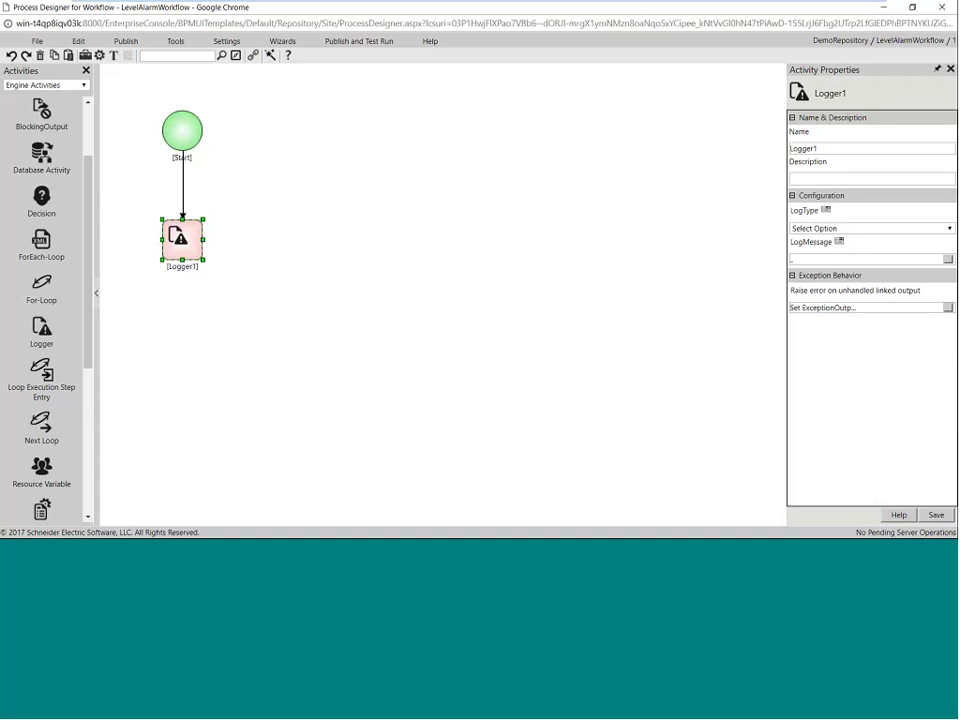
double_click(822, 149)
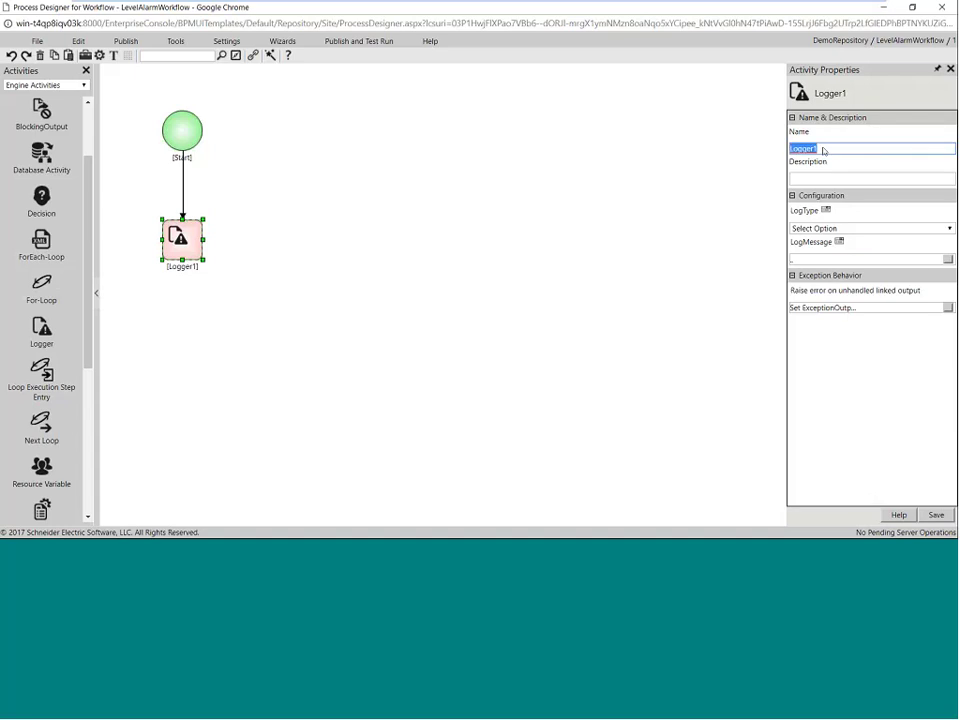
text(Log)
click(810, 179)
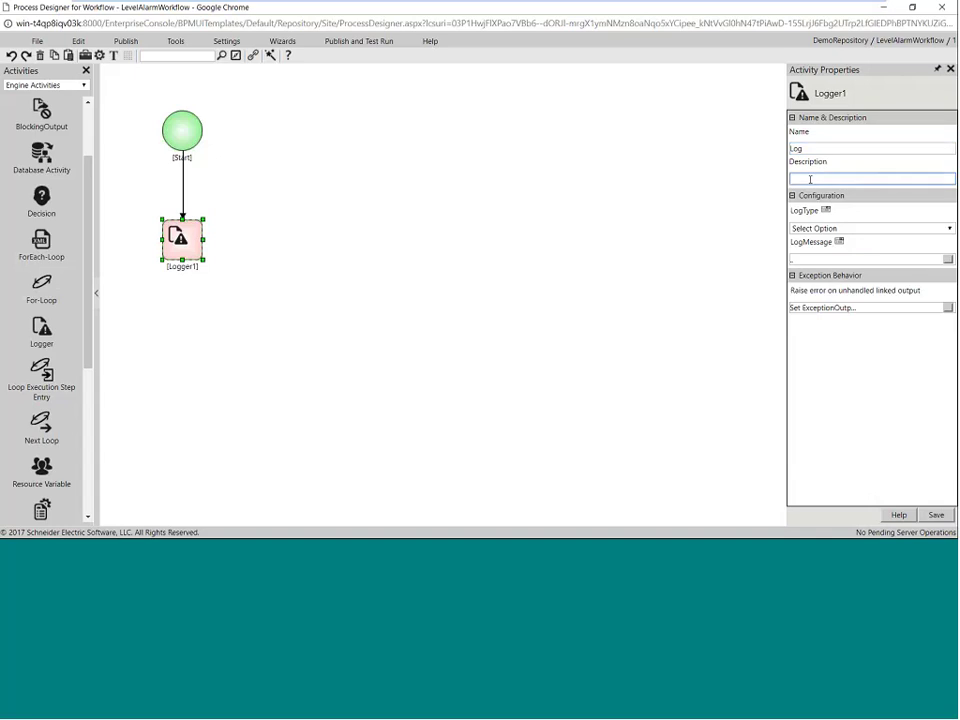
text(Event Log)
click(893, 299)
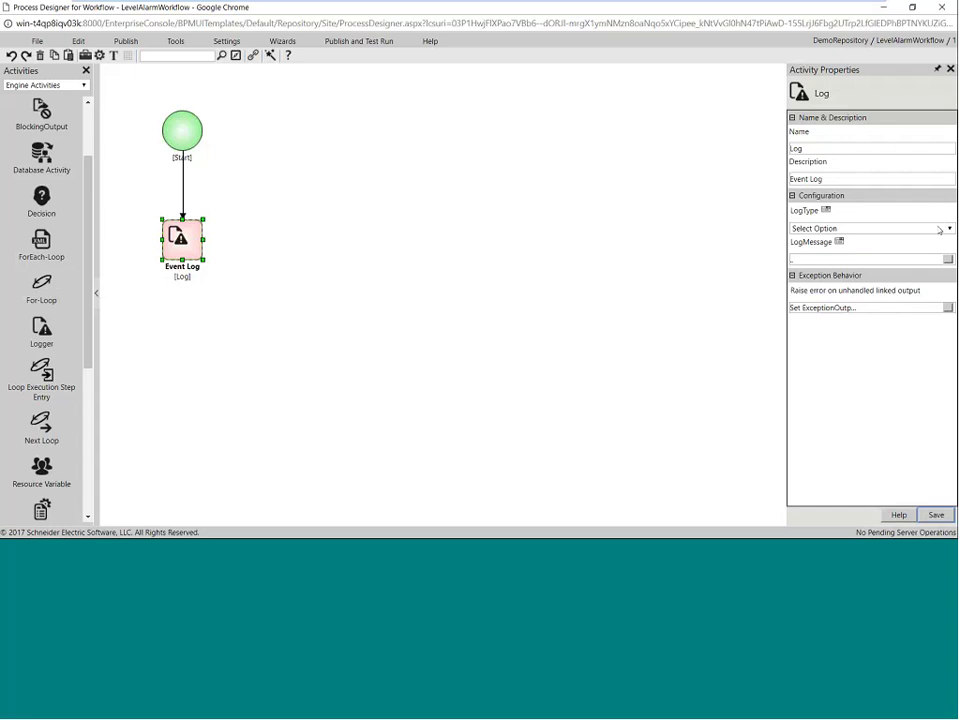
Step: Set the Event Log activity's log type to i - Information and save its properties
click(884, 229)
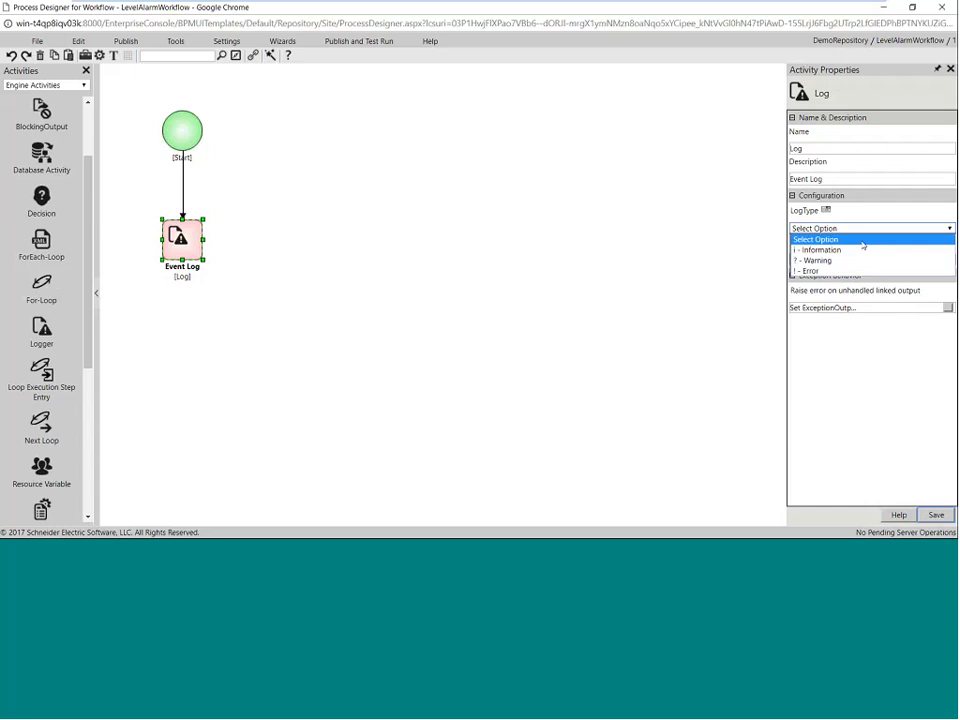
click(848, 251)
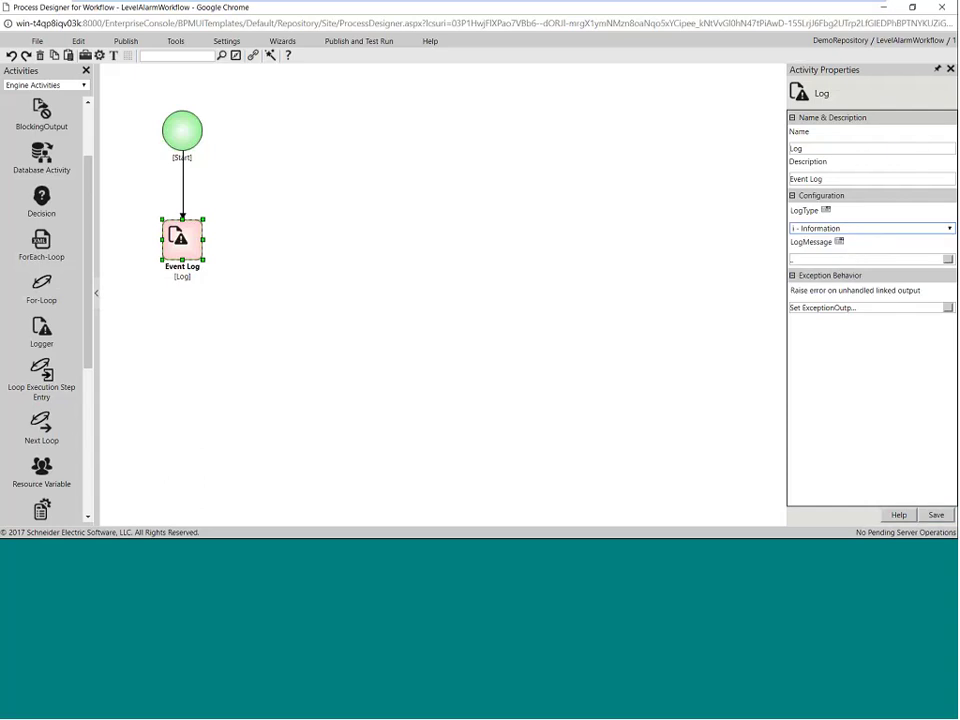
click(936, 515)
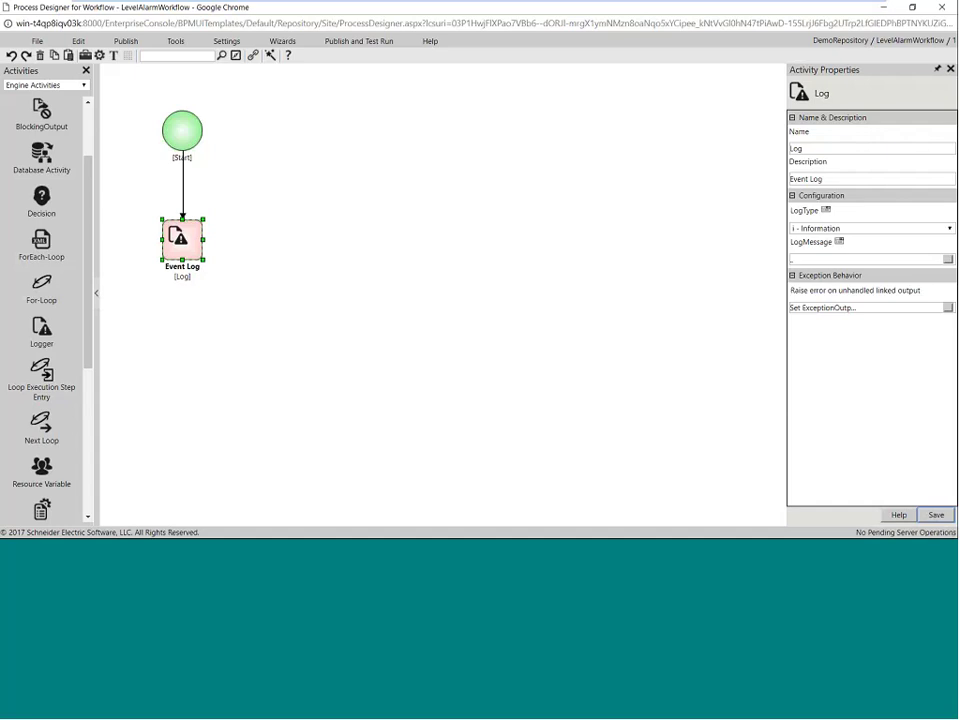
Step: Add a Decision activity to the right of the Event Log activity and delete it
right_click(72, 208)
click(78, 213)
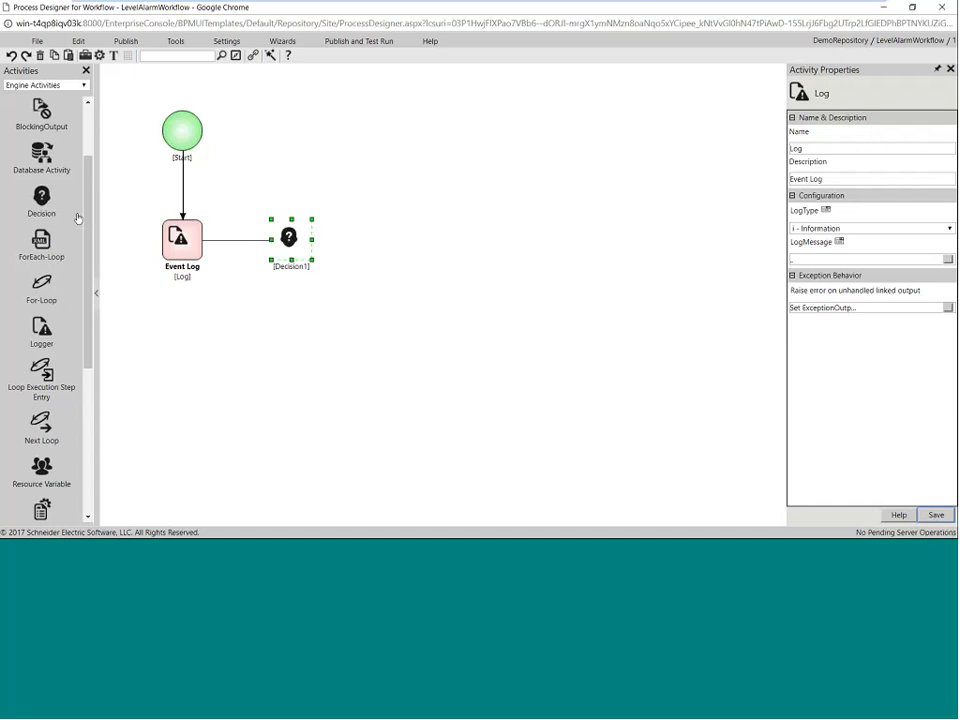
right_click(296, 251)
click(326, 353)
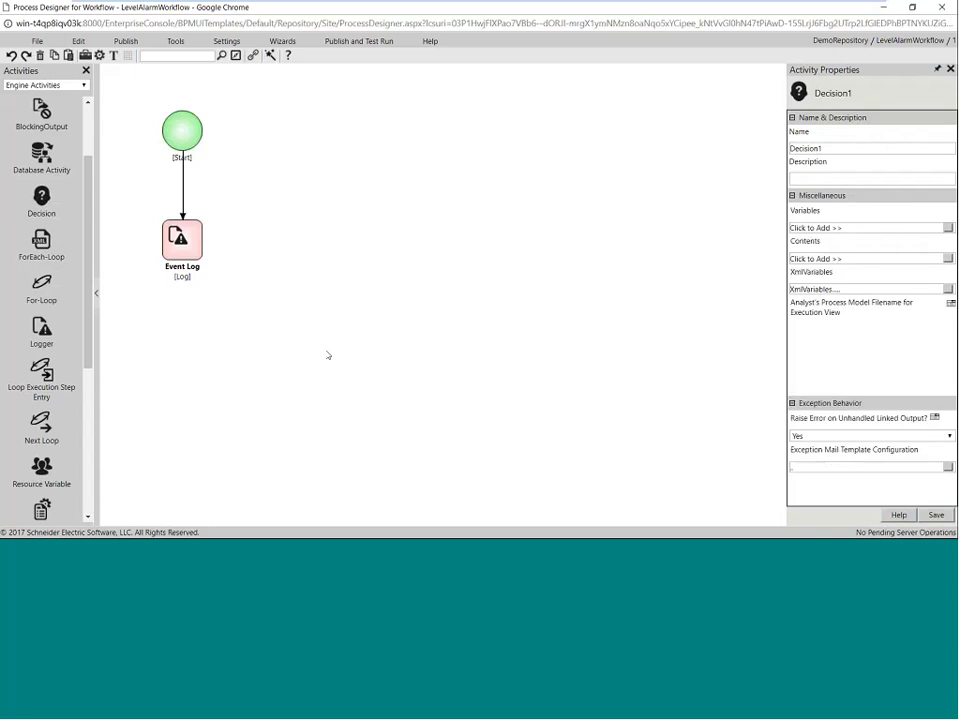
Step: Add a Decision activity to the right of Start, linked from it, and name it Select Supervisor
right_click(64, 212)
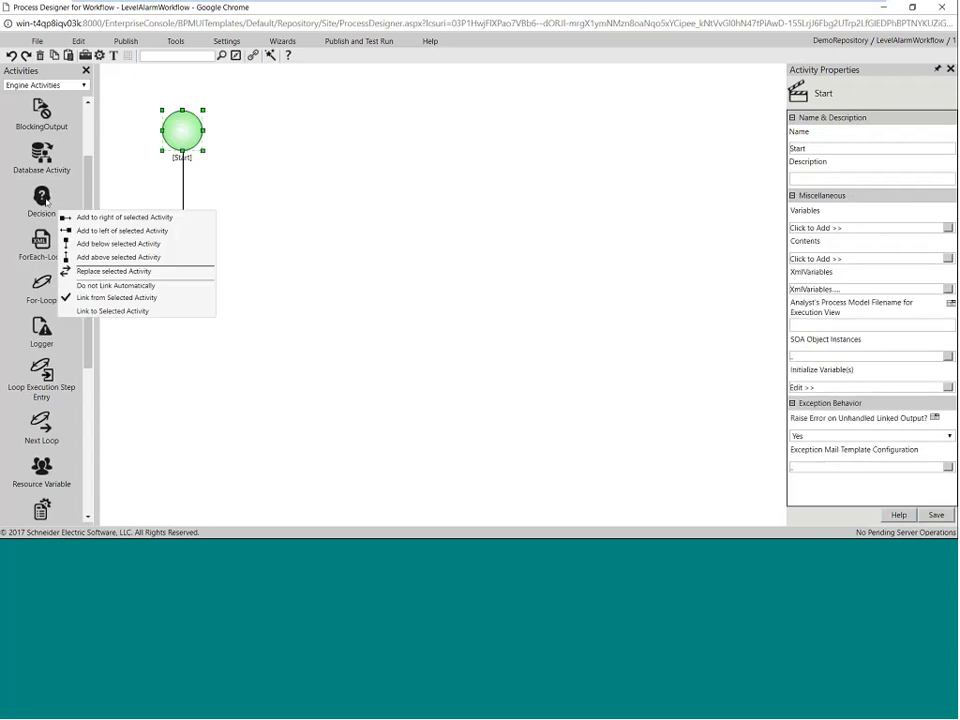
click(72, 216)
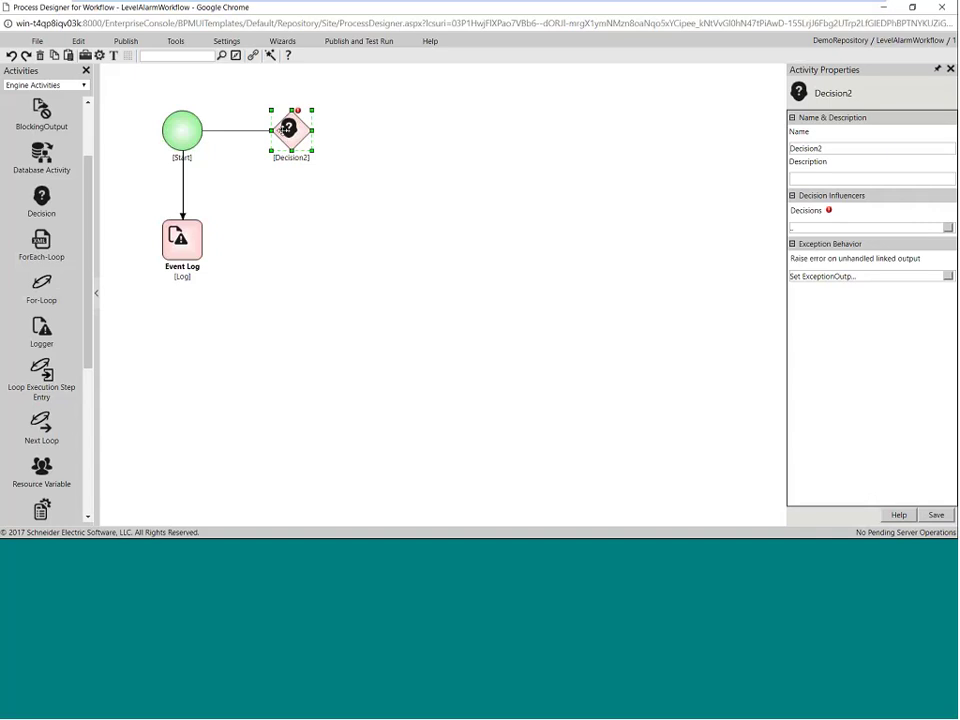
drag(285, 128, 289, 128)
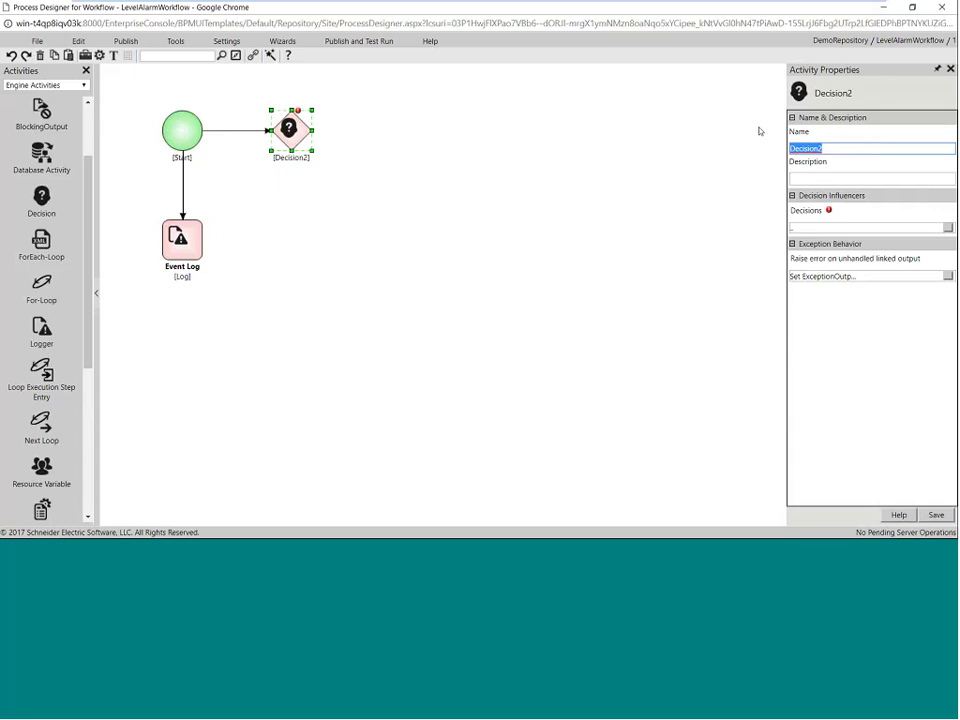
text(Select Supervisor)
key(Return)
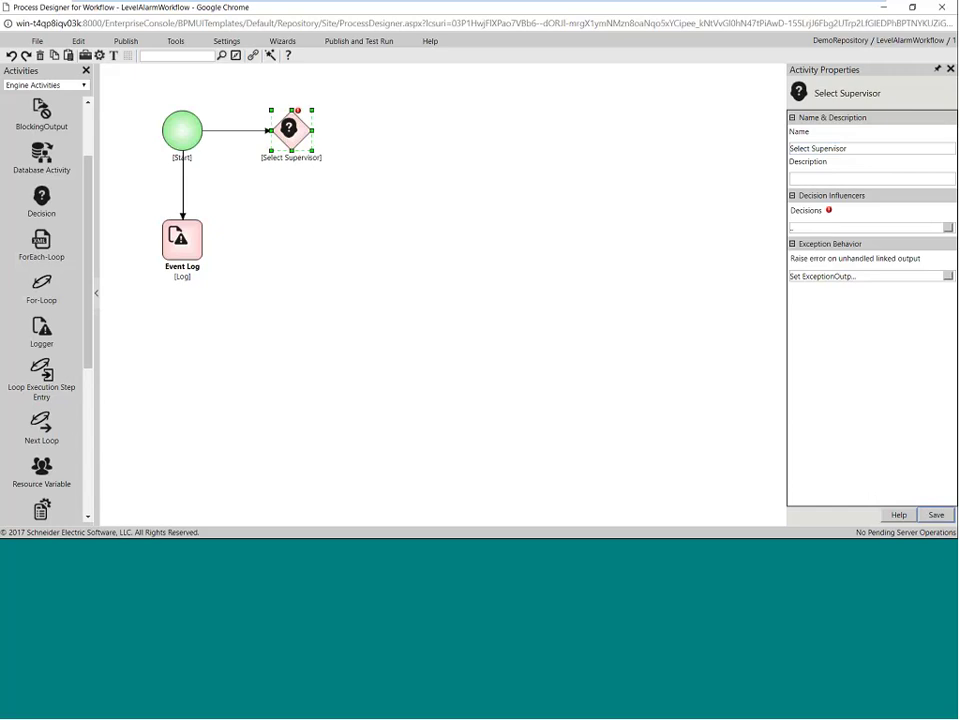
Step: Edit the Select Supervisor decision's rule and build its first condition from the expression System.DateTime.Today
click(948, 228)
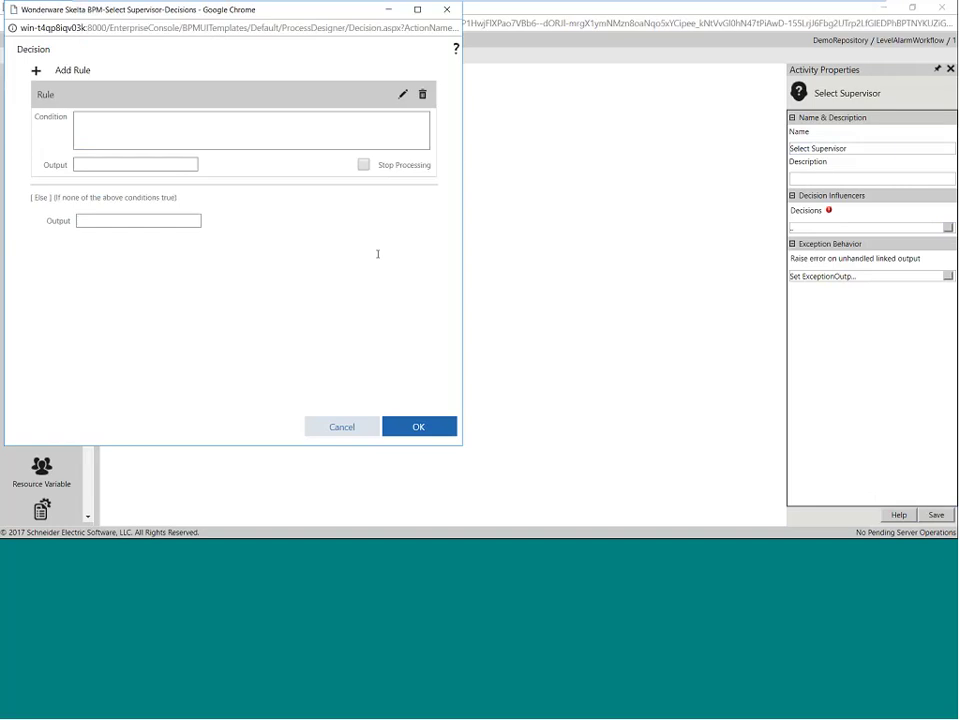
click(403, 94)
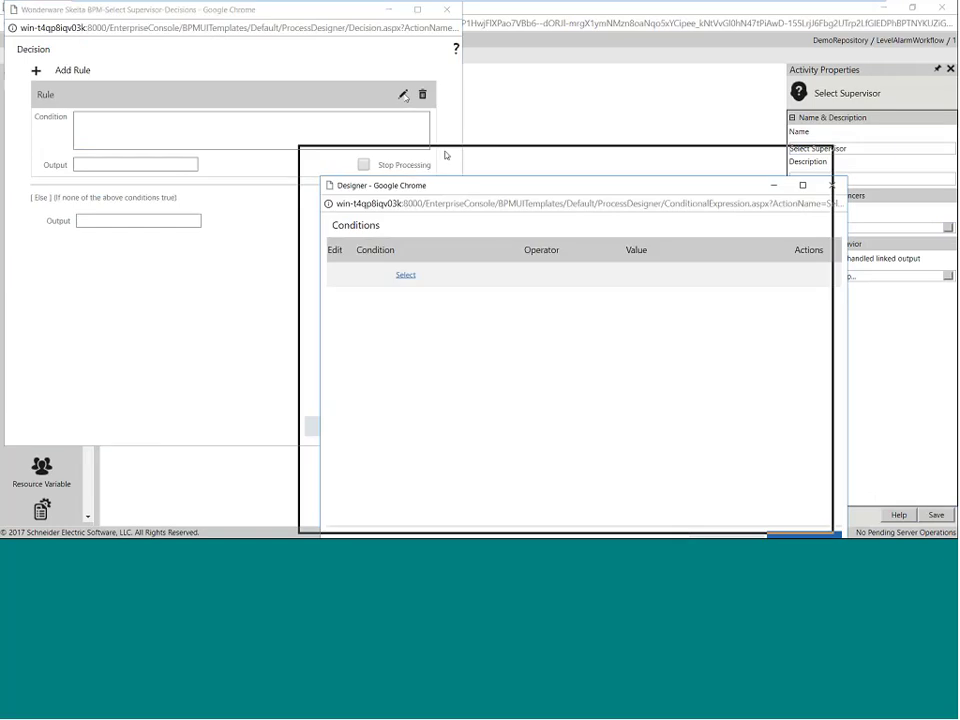
click(318, 176)
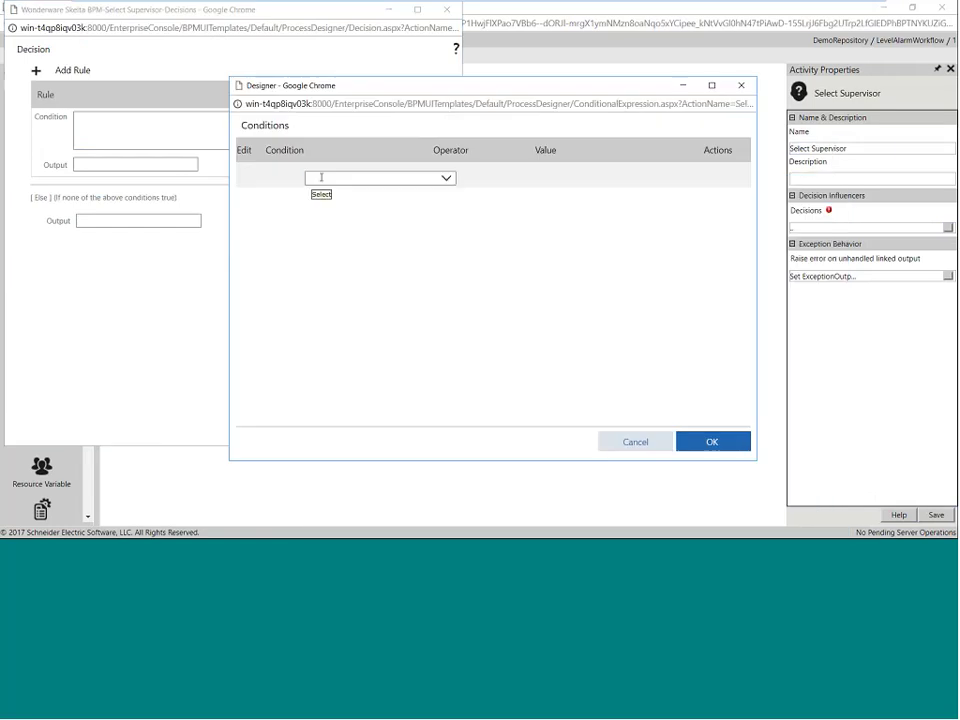
click(345, 221)
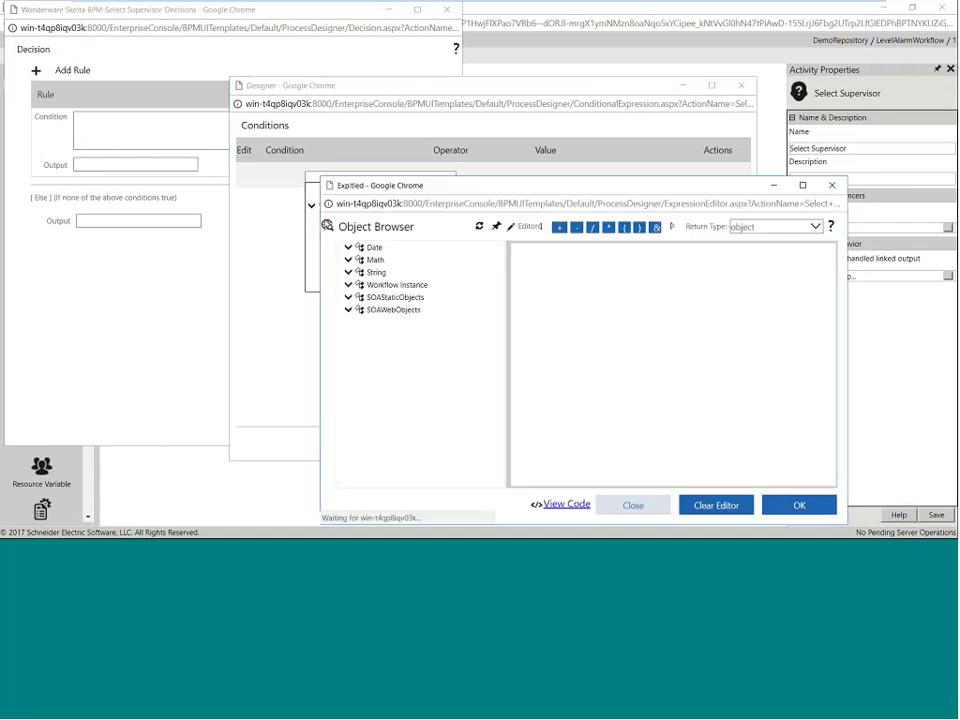
click(348, 247)
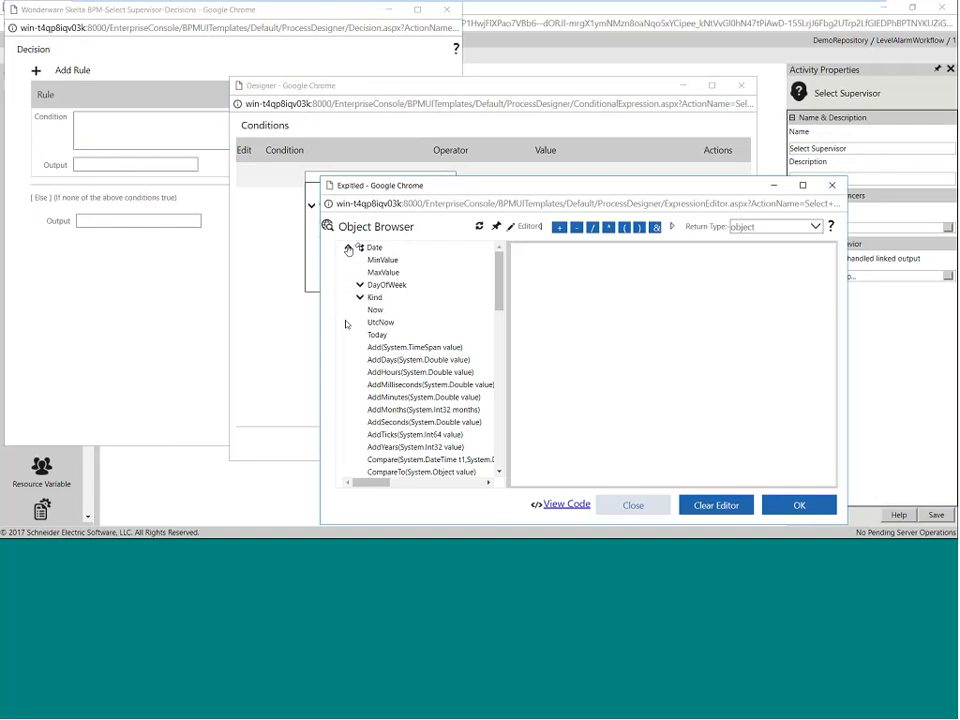
drag(377, 335, 563, 283)
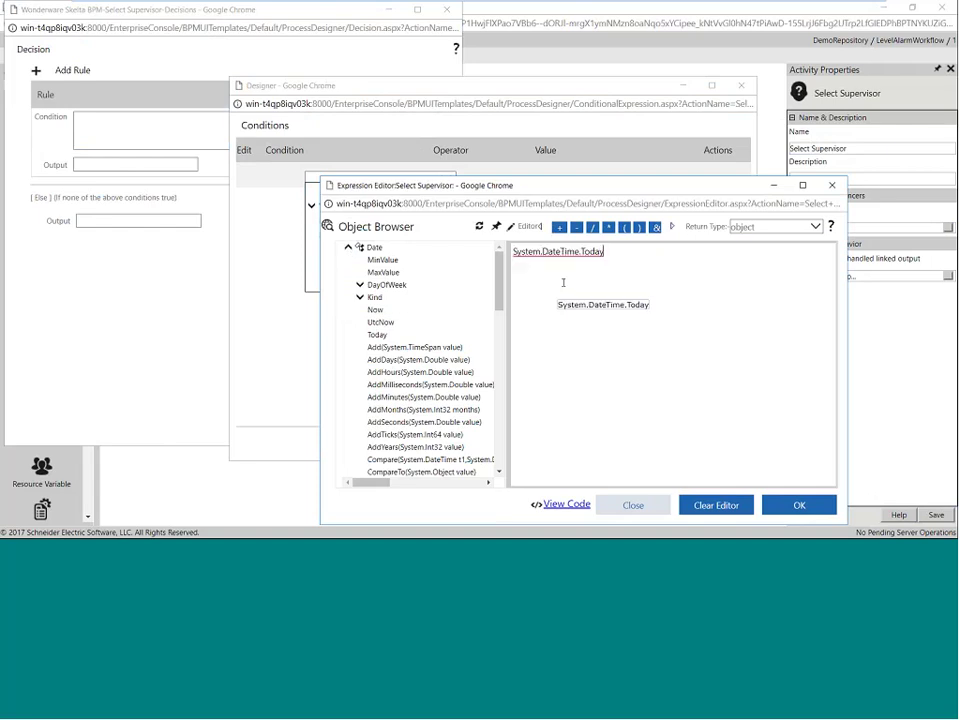
click(797, 505)
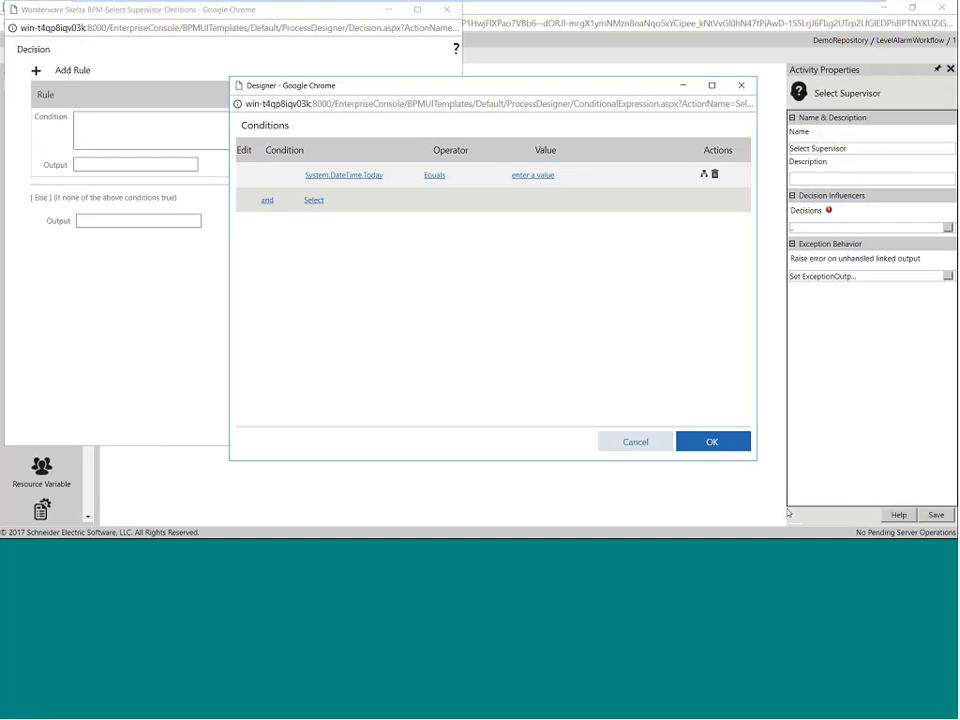
Step: Build the first condition's comparison value as System.DayOfWeek.Sunday
click(532, 175)
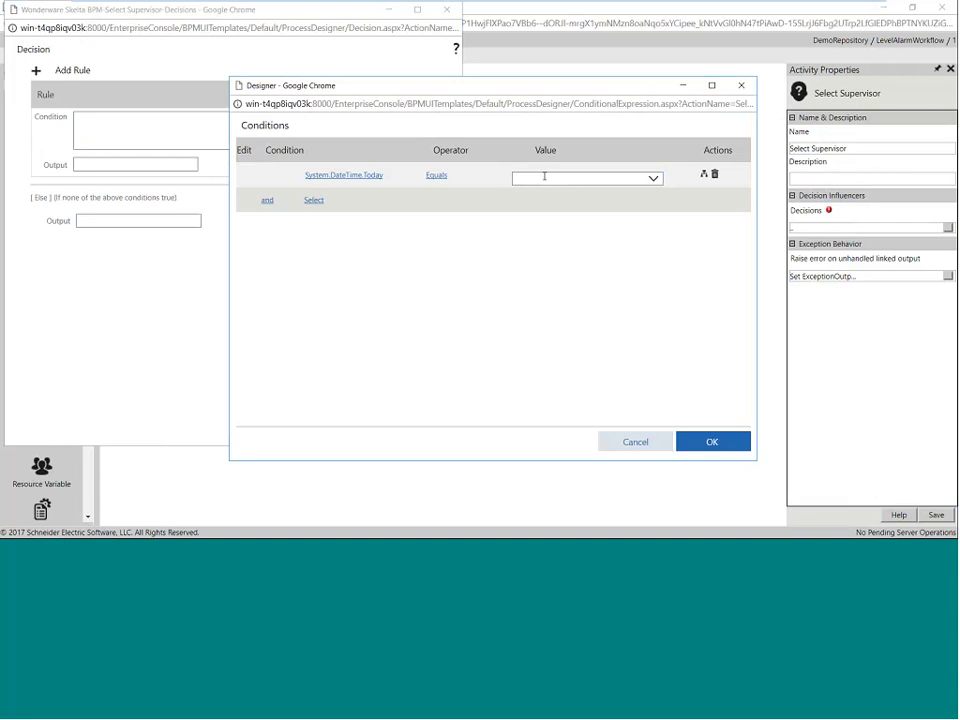
click(544, 176)
click(552, 221)
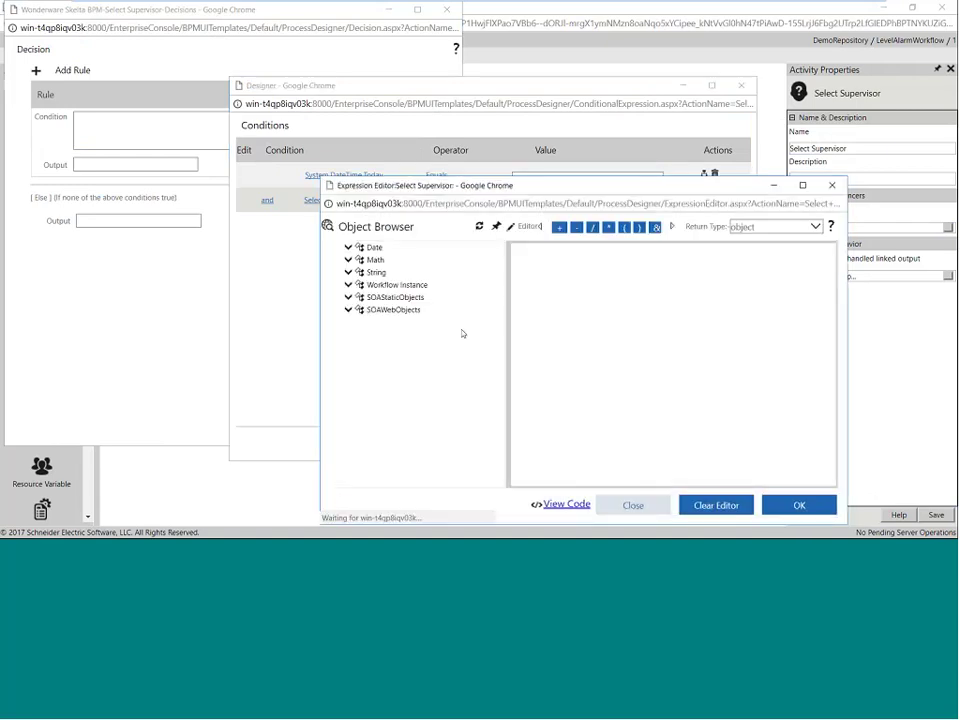
click(348, 247)
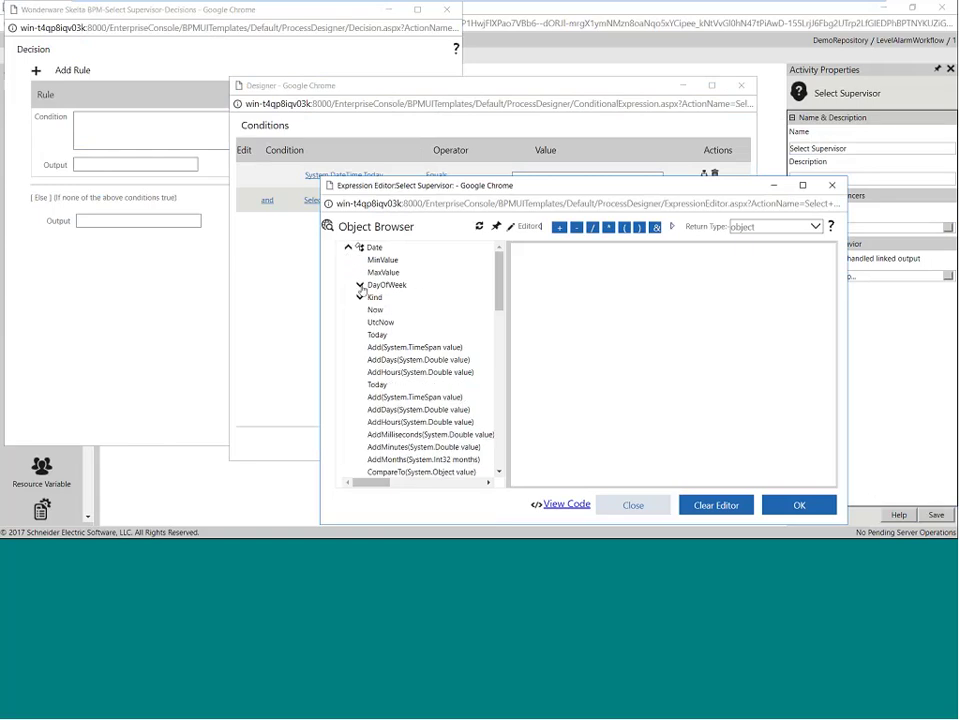
click(362, 285)
drag(380, 290, 788, 513)
click(788, 513)
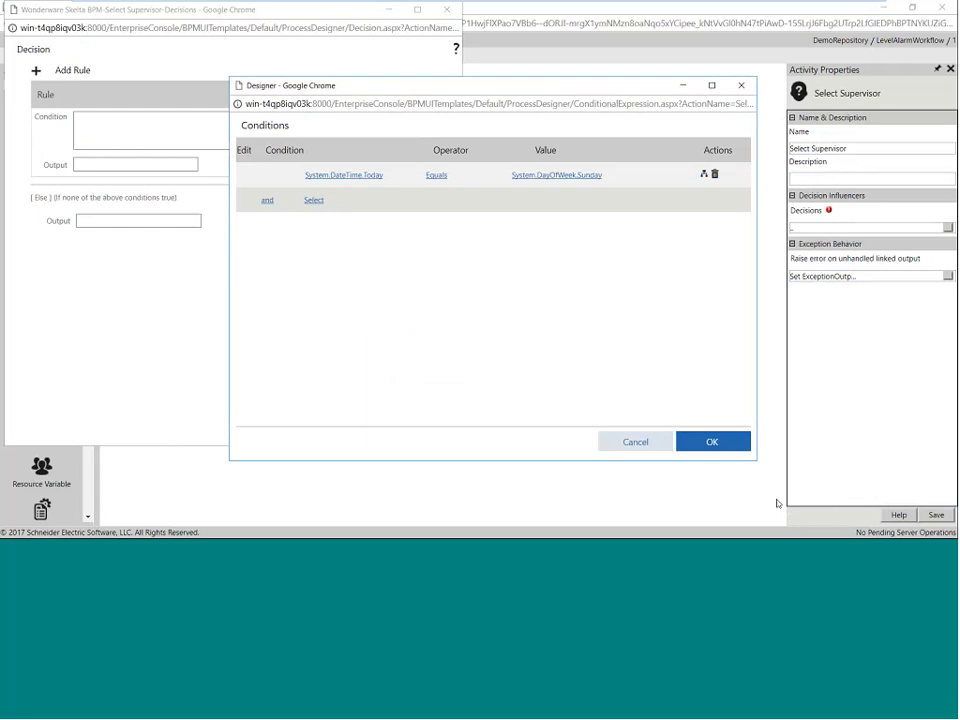
Step: Add a second condition joined with "or" and build its expression as System.DateTime.Today
click(267, 200)
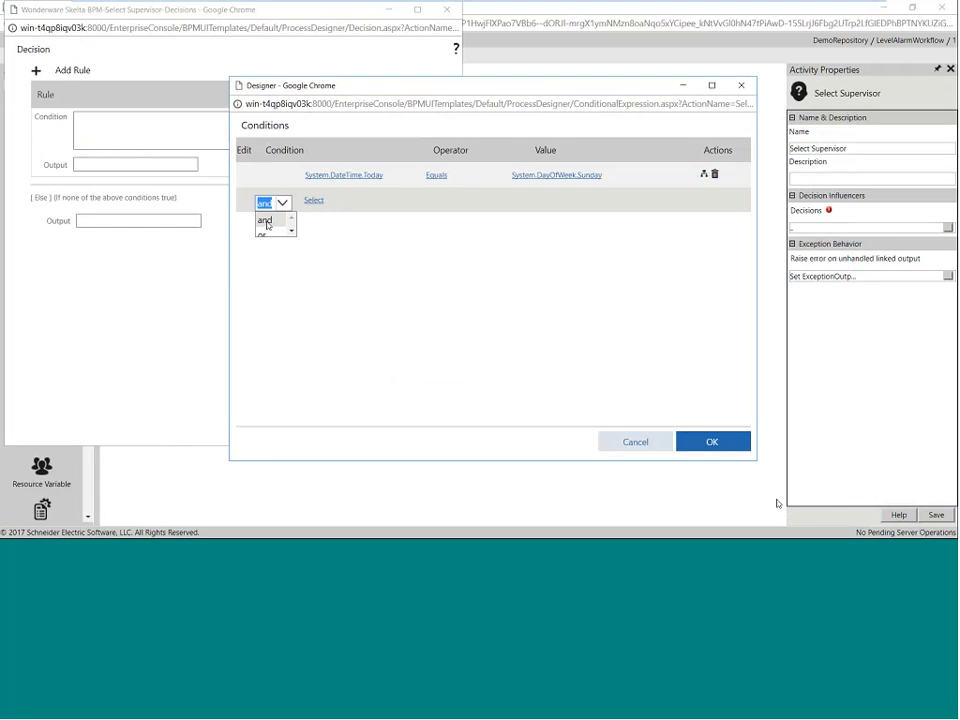
click(265, 232)
click(313, 200)
click(322, 200)
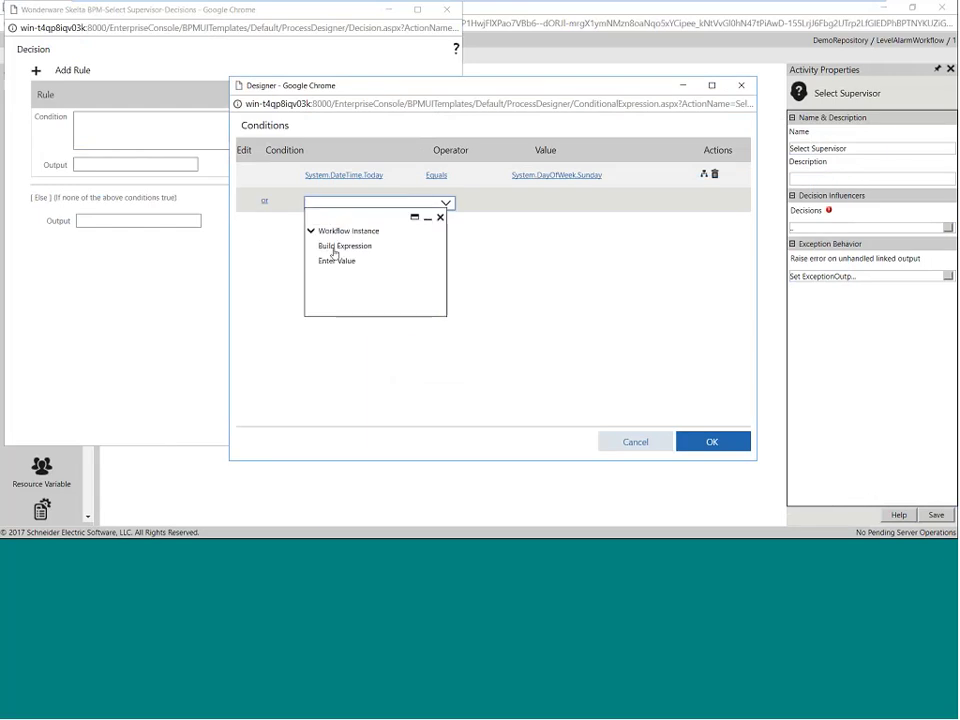
click(332, 250)
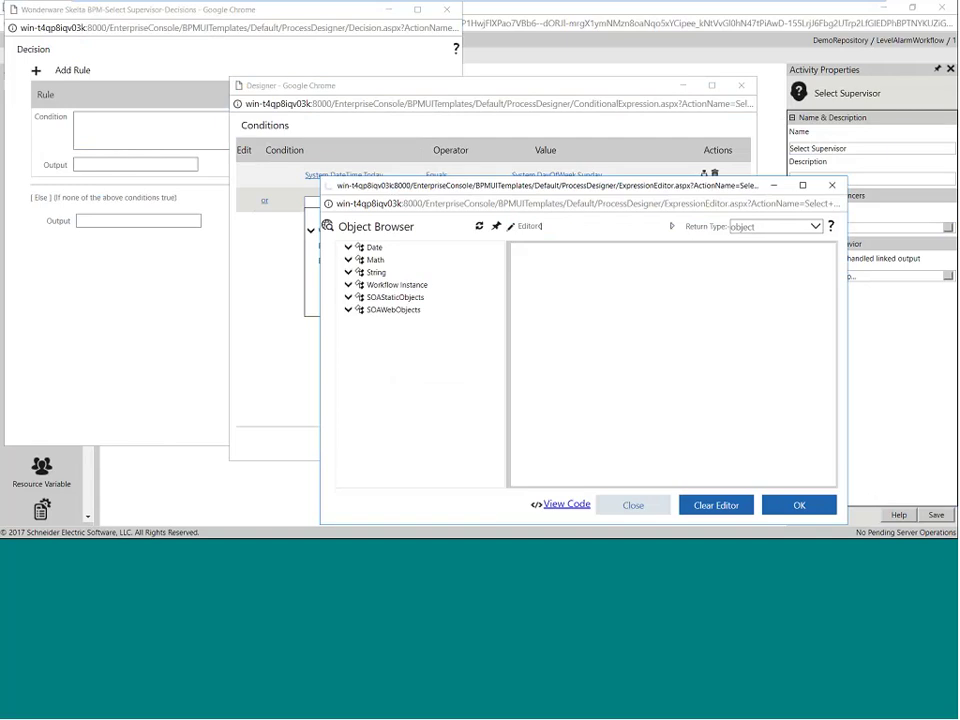
click(348, 248)
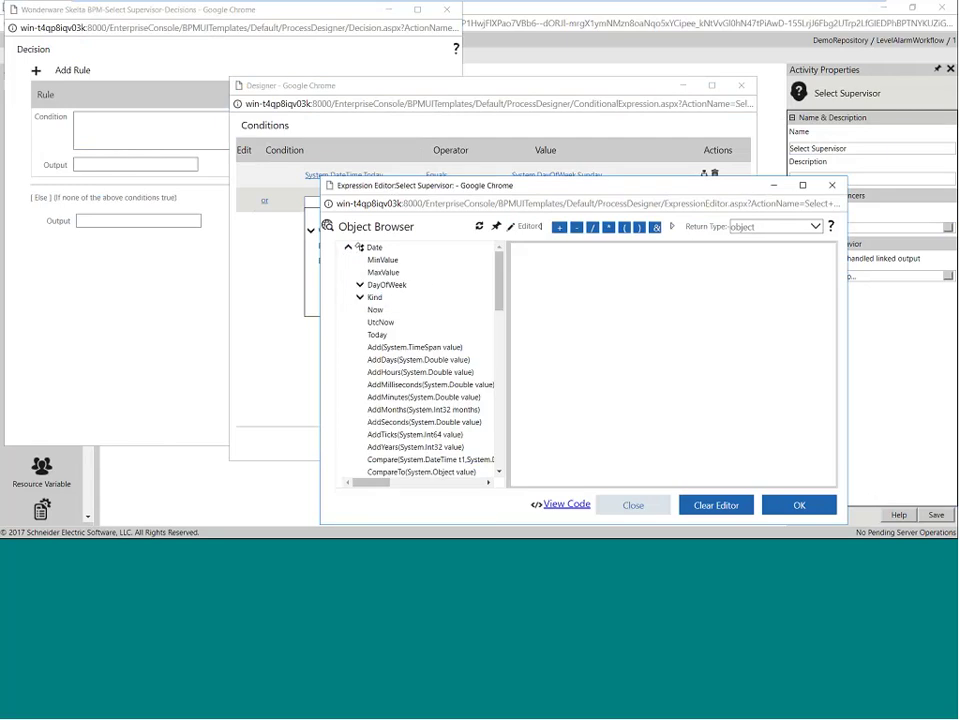
click(799, 505)
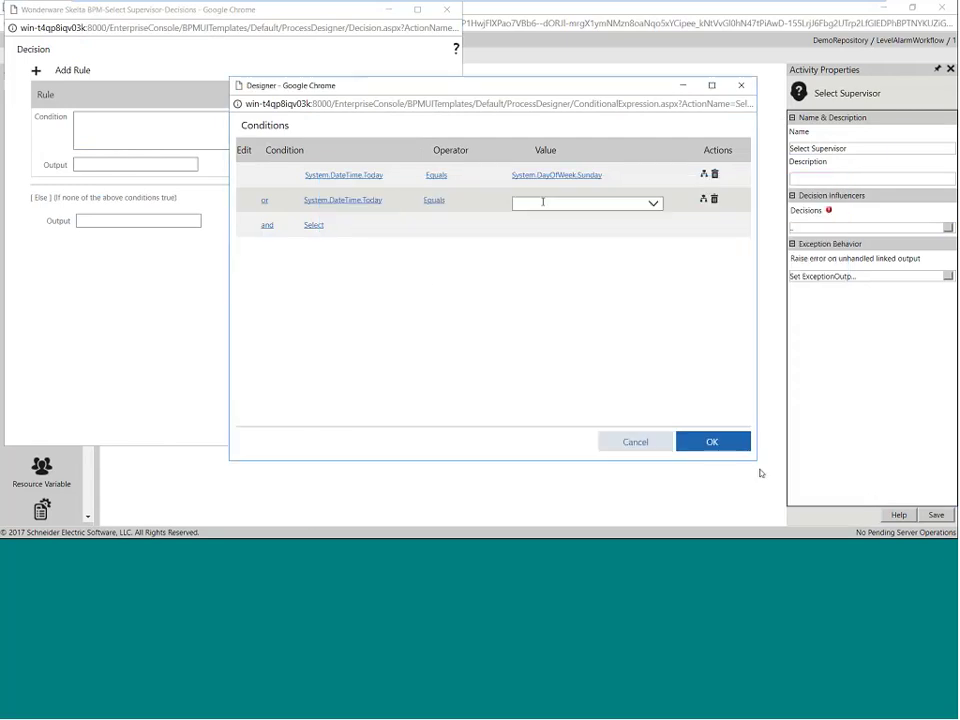
Step: Build the second condition's comparison value as System.DayOfWeek.Saturday and confirm the rule's conditions
click(540, 204)
click(548, 246)
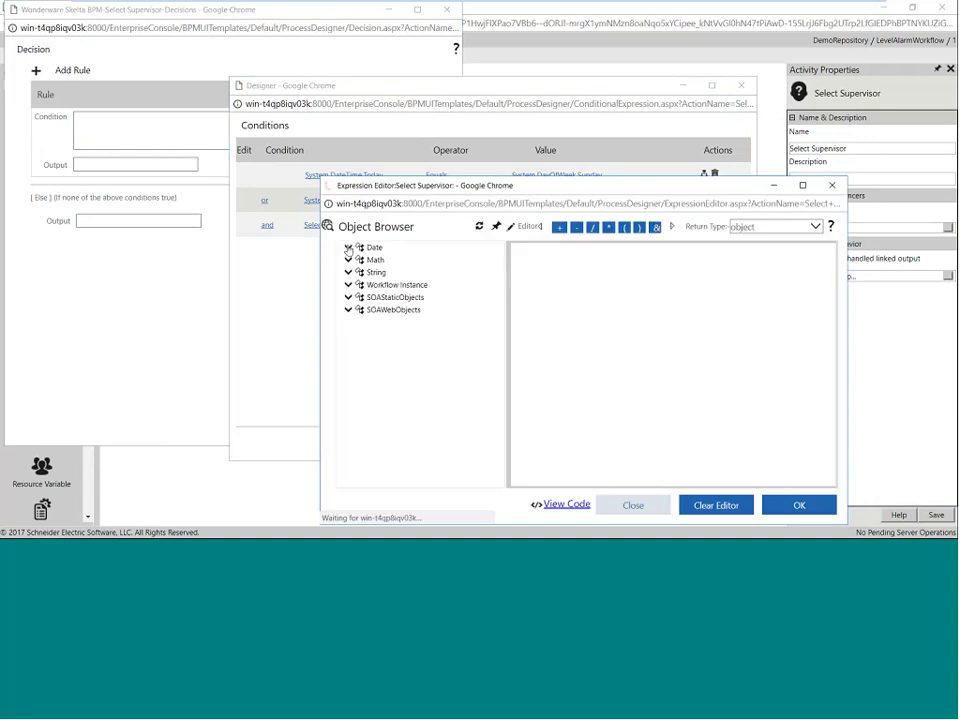
click(349, 247)
click(360, 284)
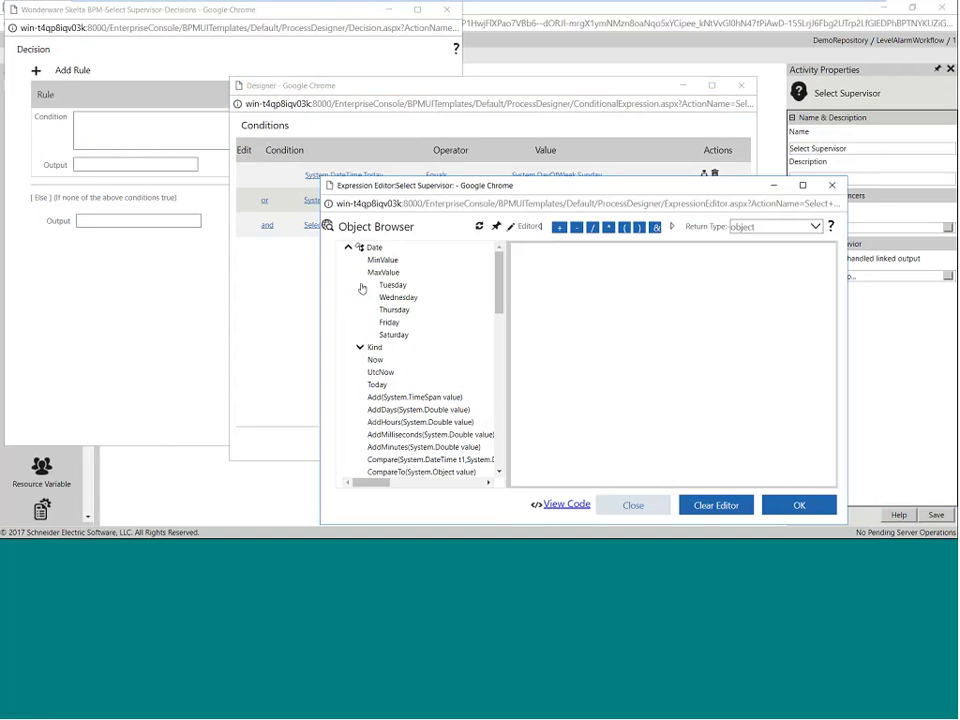
scroll(400, 300, down, 1)
drag(387, 247, 710, 408)
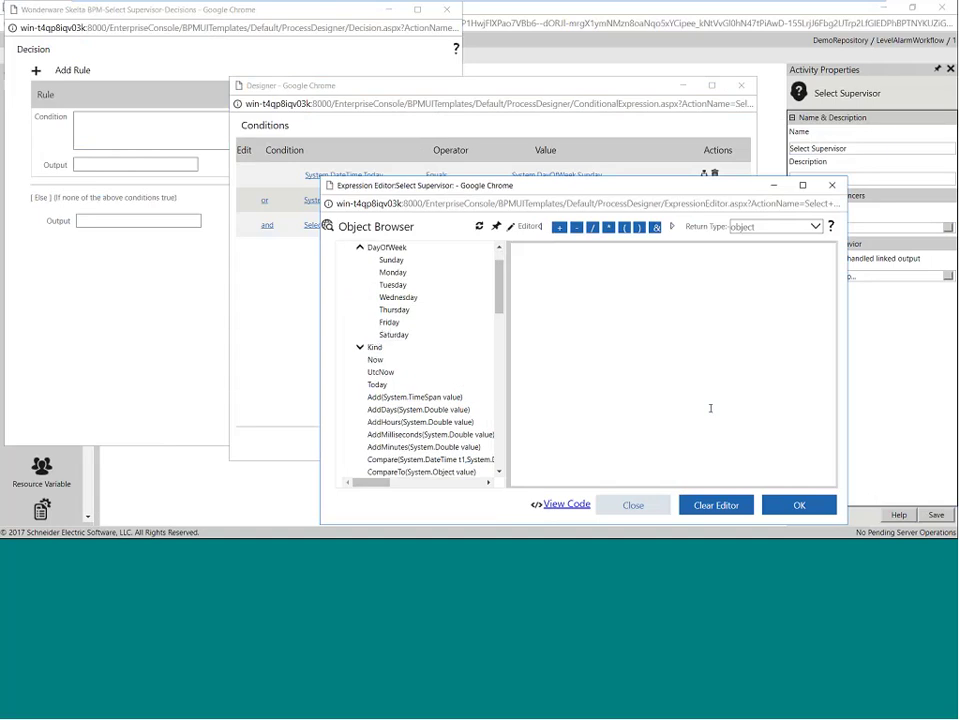
click(797, 505)
click(436, 175)
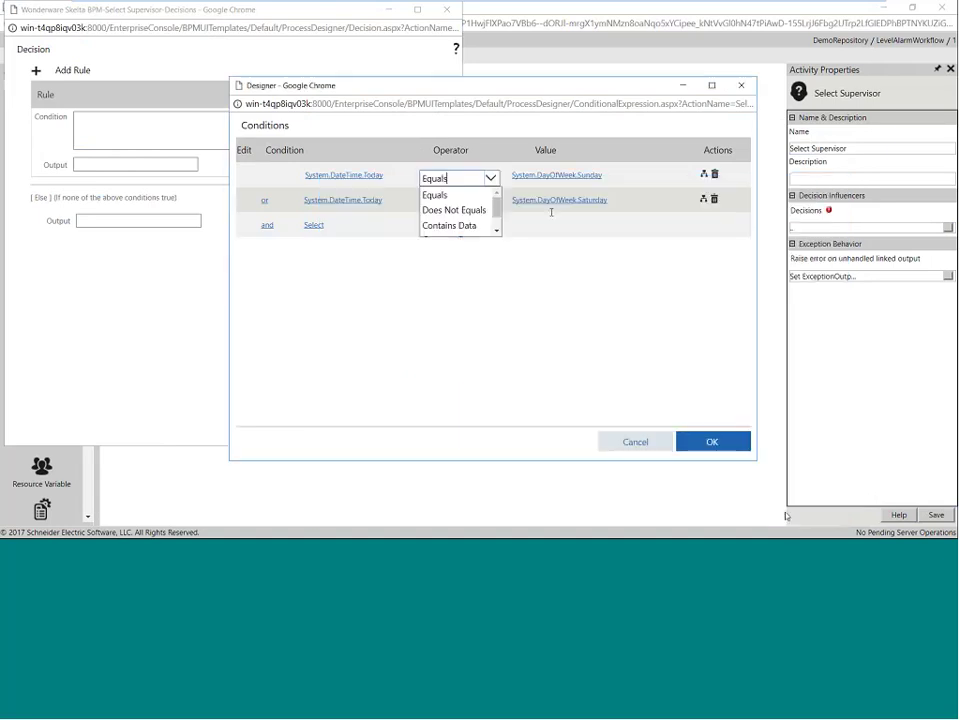
click(559, 200)
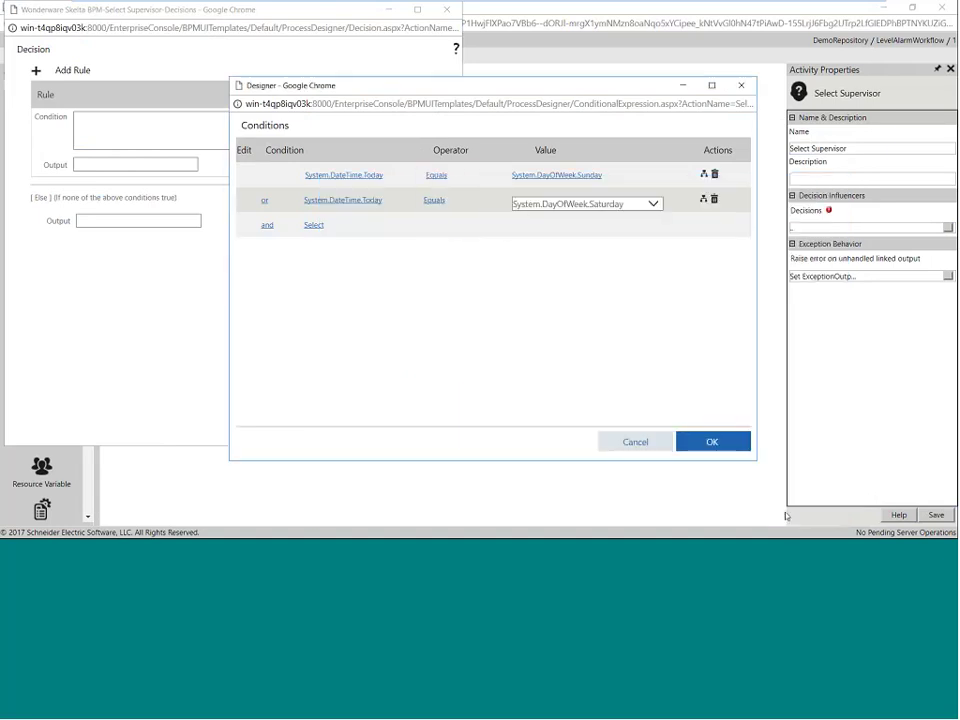
click(711, 442)
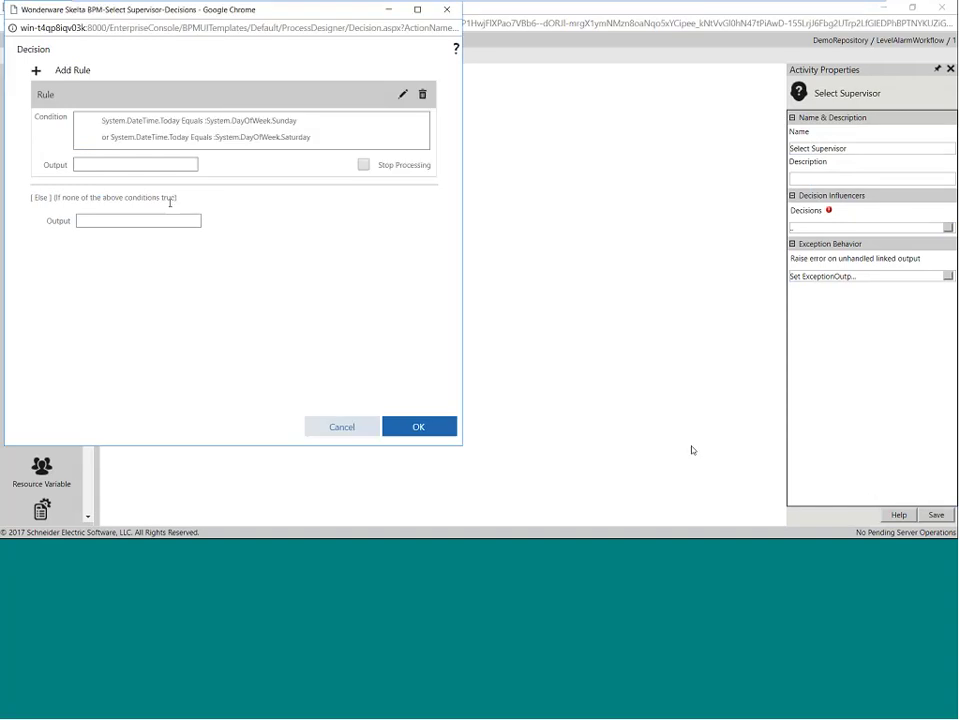
Step: Set the rule's output to Notify Weekend Supervisor and the Else output to Notify Super, and confirm the decision
click(105, 163)
text(Notify Weekend Sup)
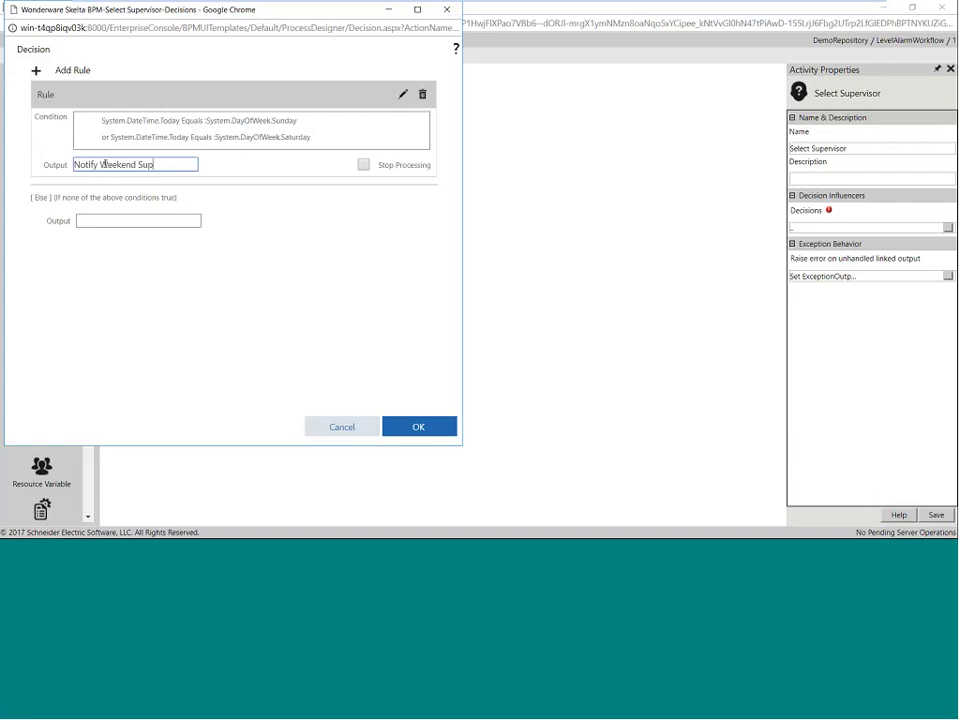
text(ervisor)
click(86, 220)
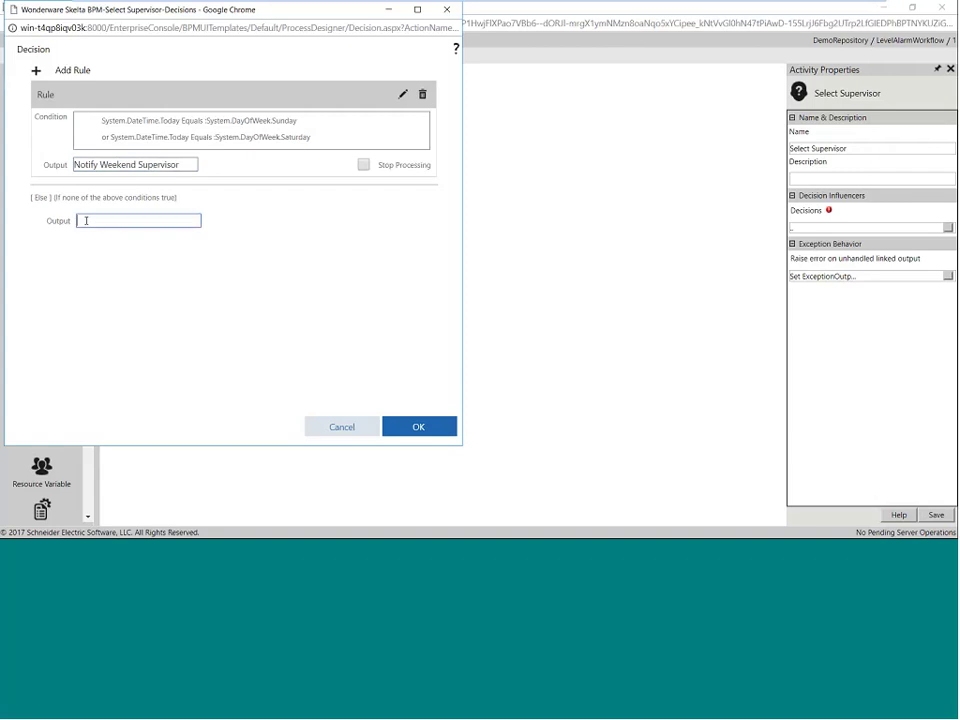
text(Notify Super)
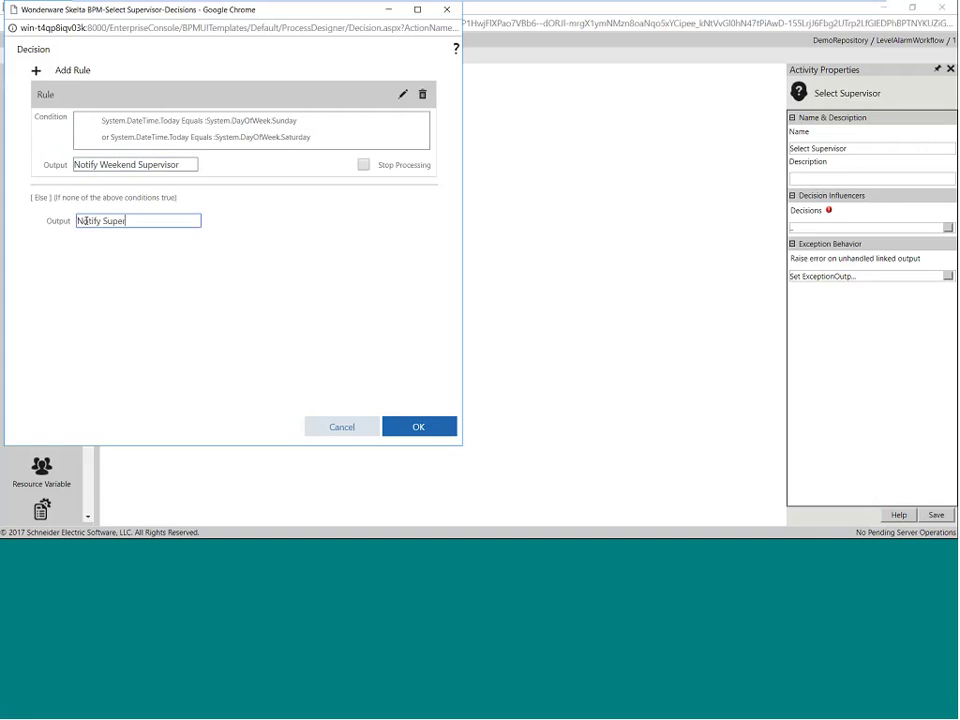
click(405, 425)
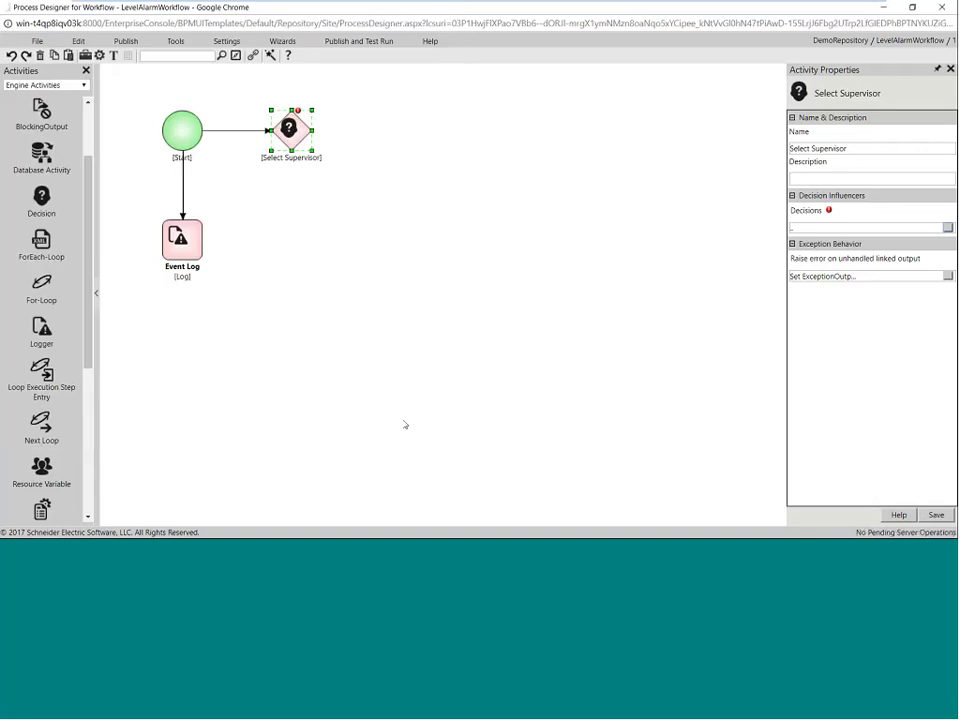
Step: Add an Email activity below Select Supervisor, linked from it, and save it with the name Email Weekend Sup
click(58, 86)
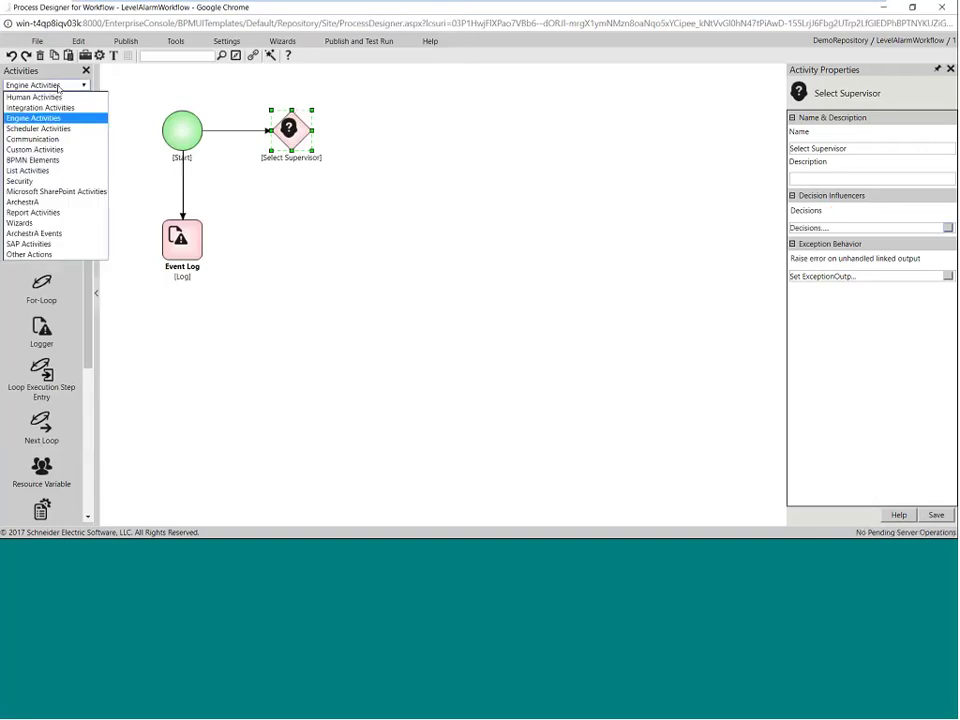
click(45, 139)
click(47, 112)
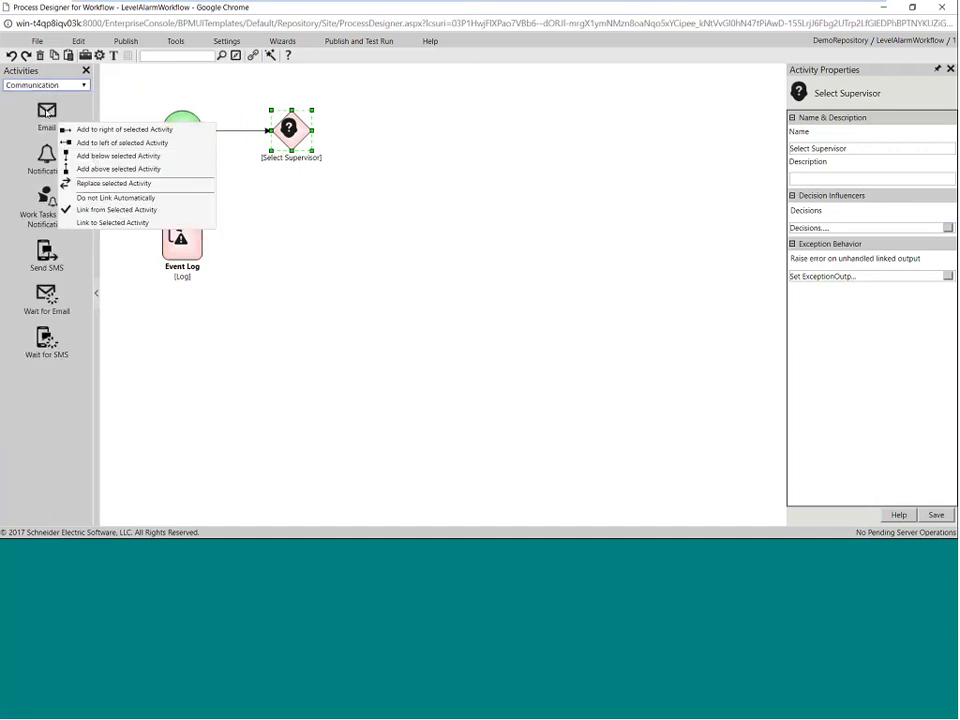
click(96, 157)
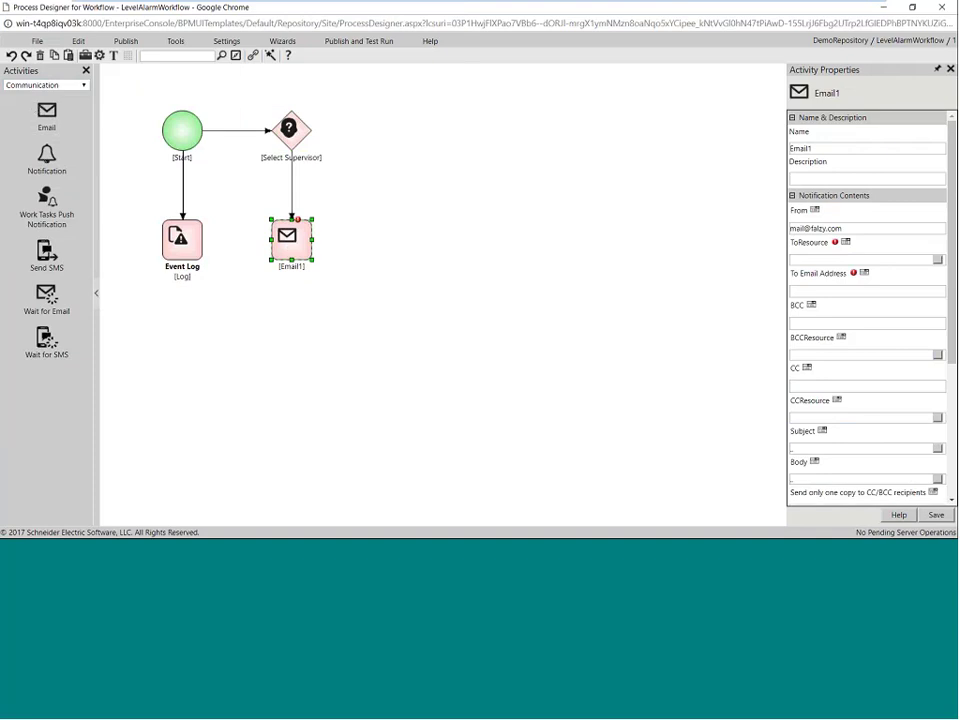
click(823, 150)
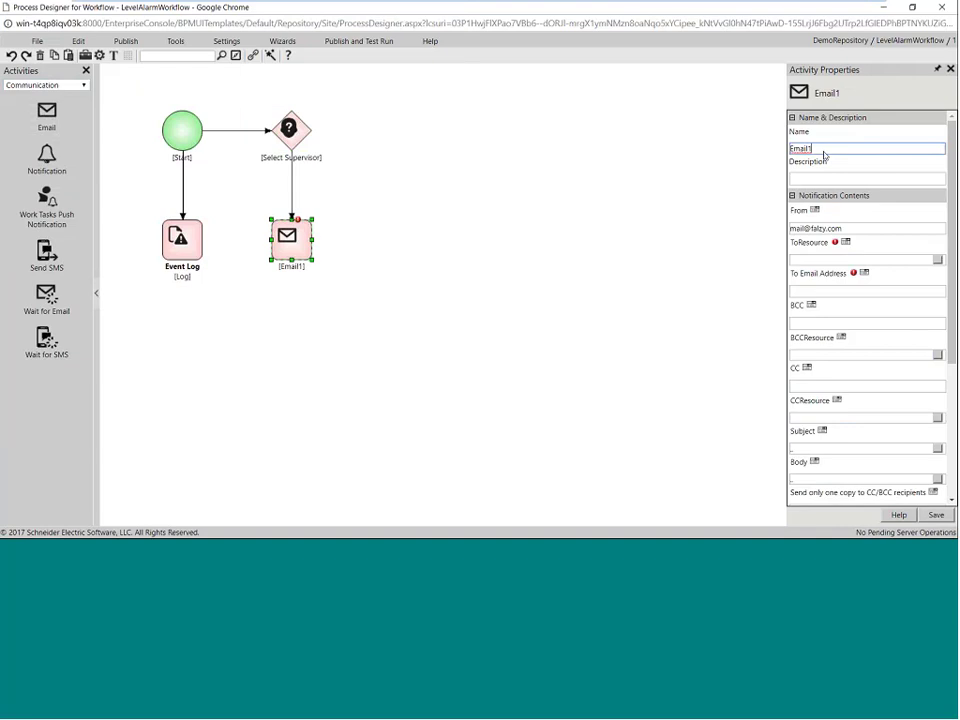
key(BackSpace)
text(Weekend Sup)
click(936, 516)
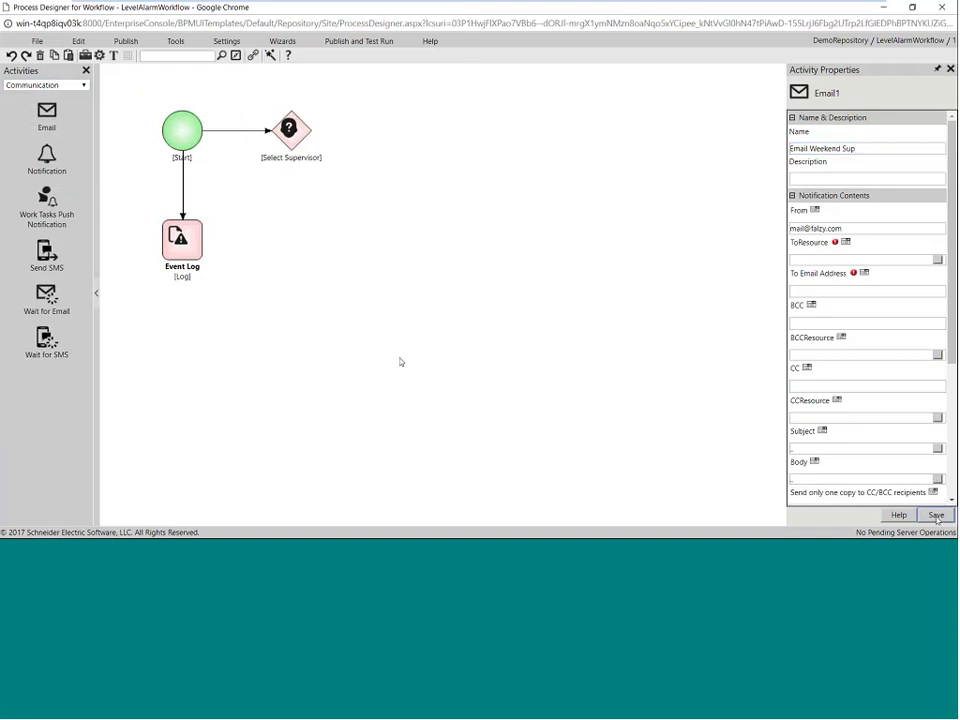
Step: Set the email's ToResource to a Repository User Provider filter where SK User Name = Weekend Supervisor, and save the activity
click(938, 258)
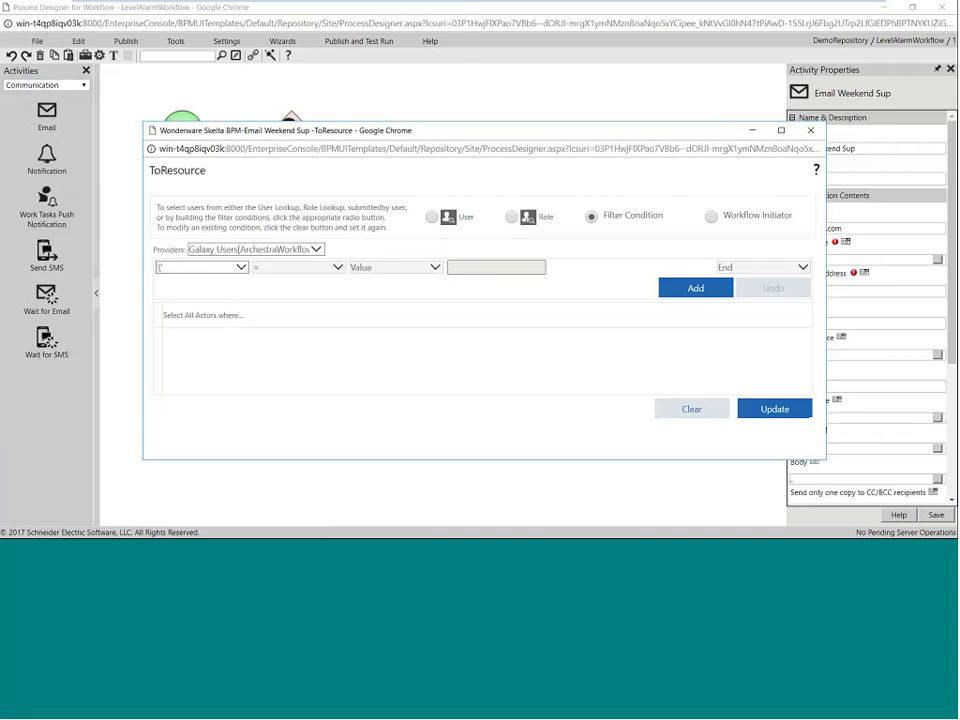
click(230, 249)
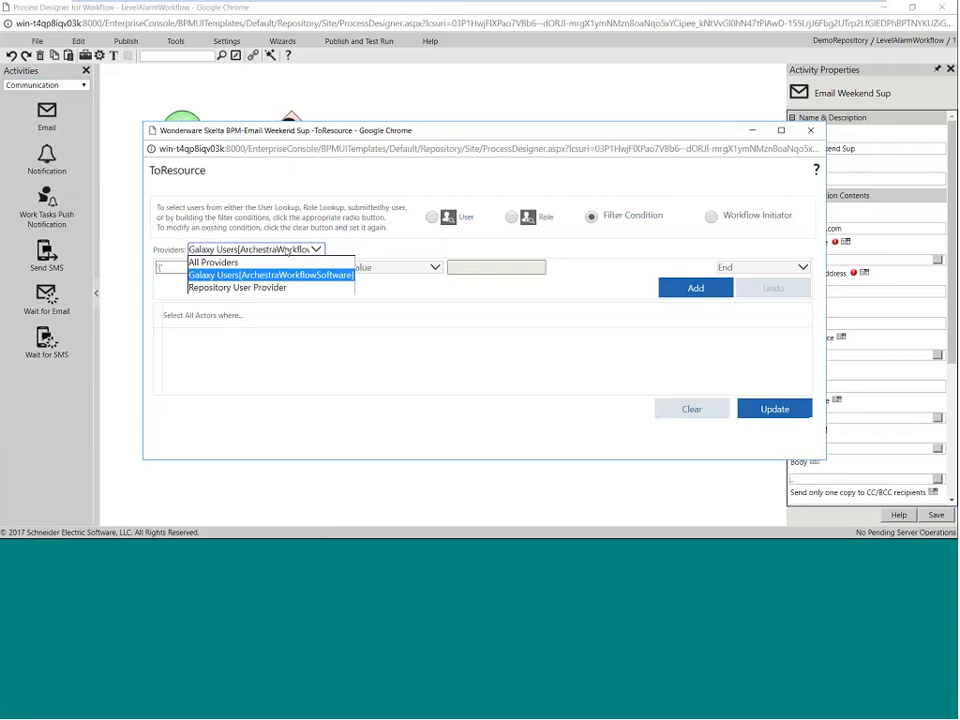
click(208, 288)
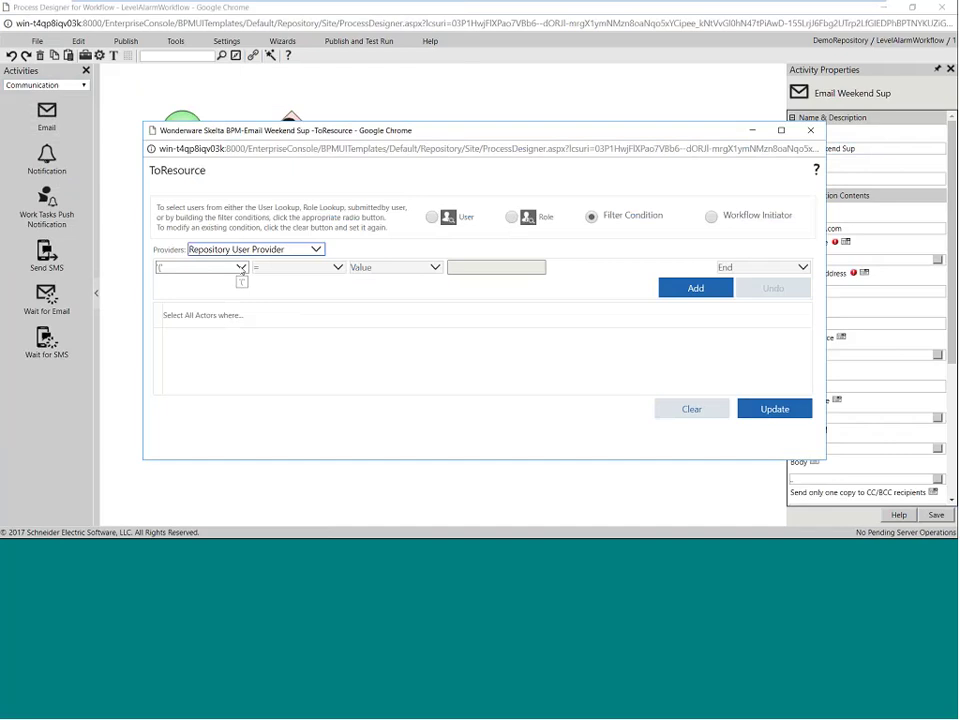
click(241, 268)
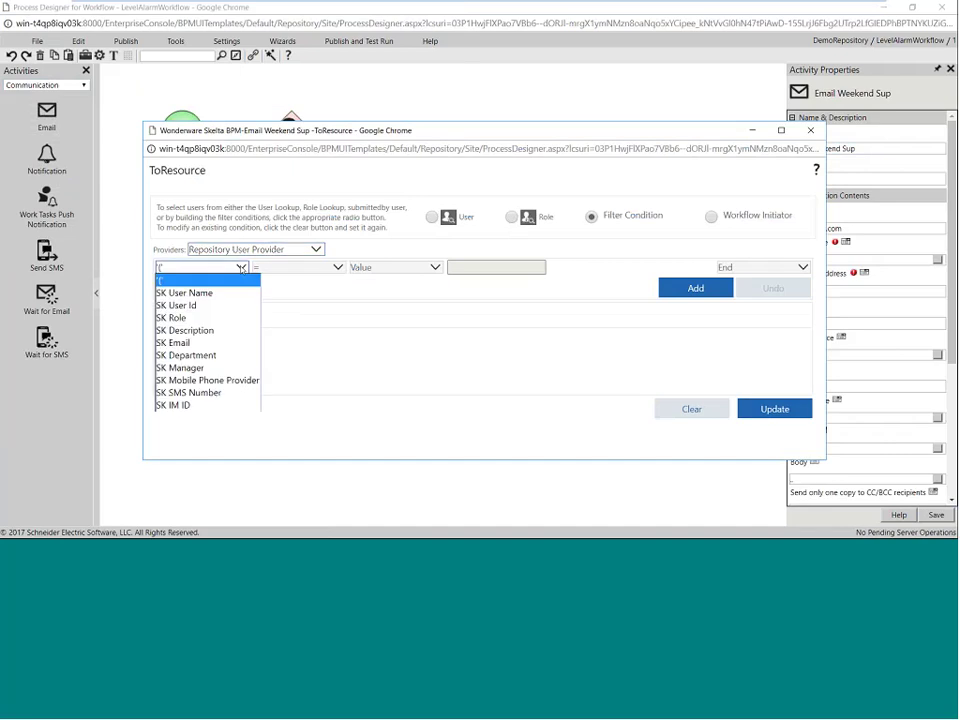
click(191, 293)
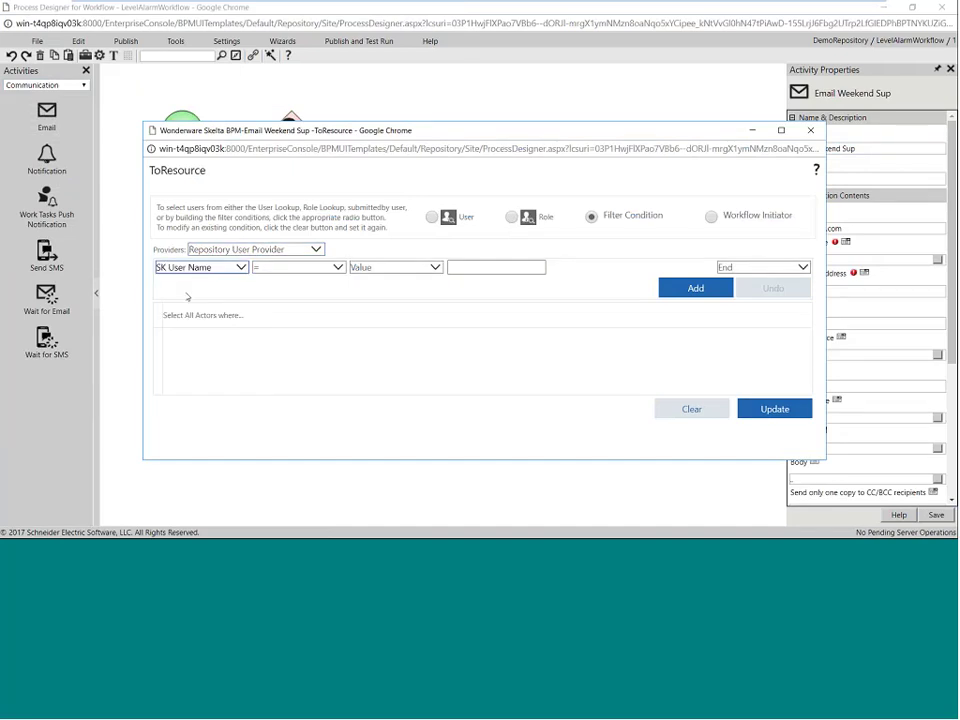
click(501, 263)
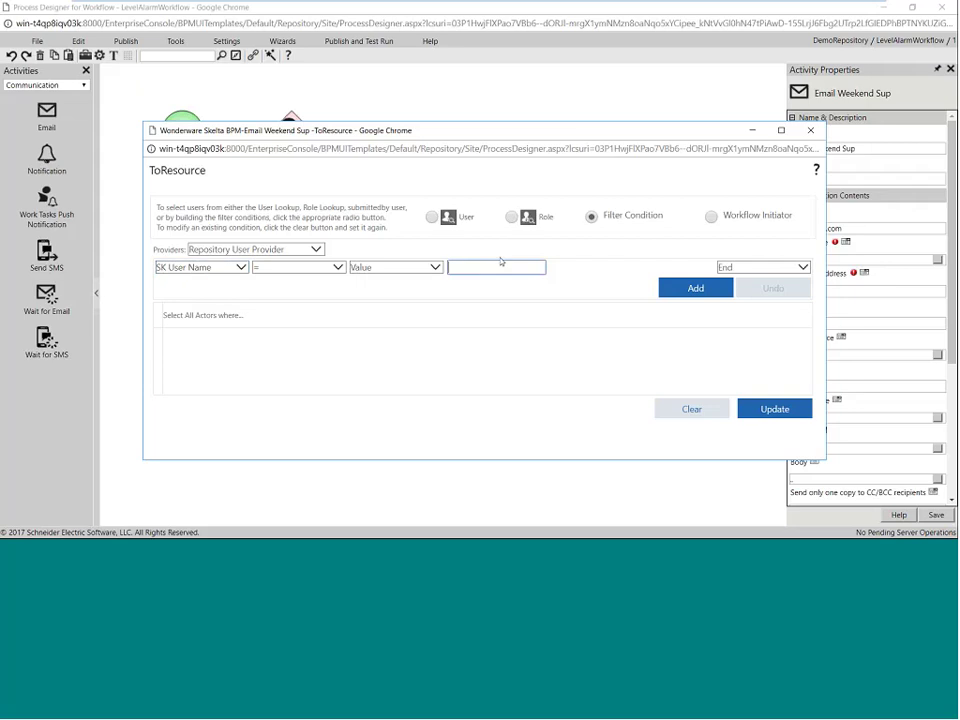
text(We)
text(ekend Supervisor)
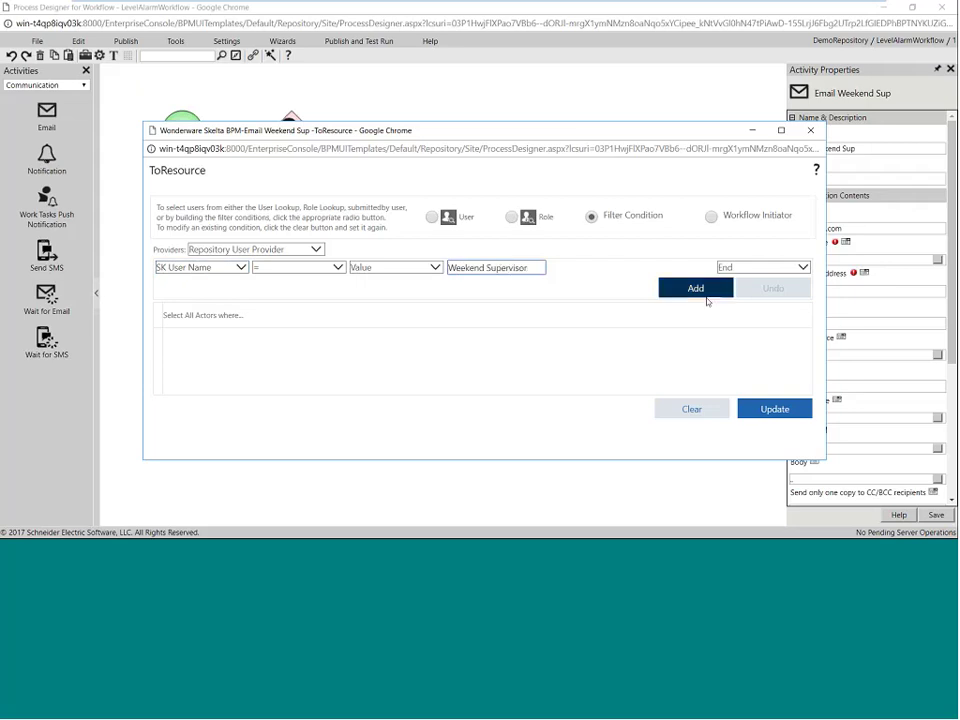
click(705, 294)
click(772, 409)
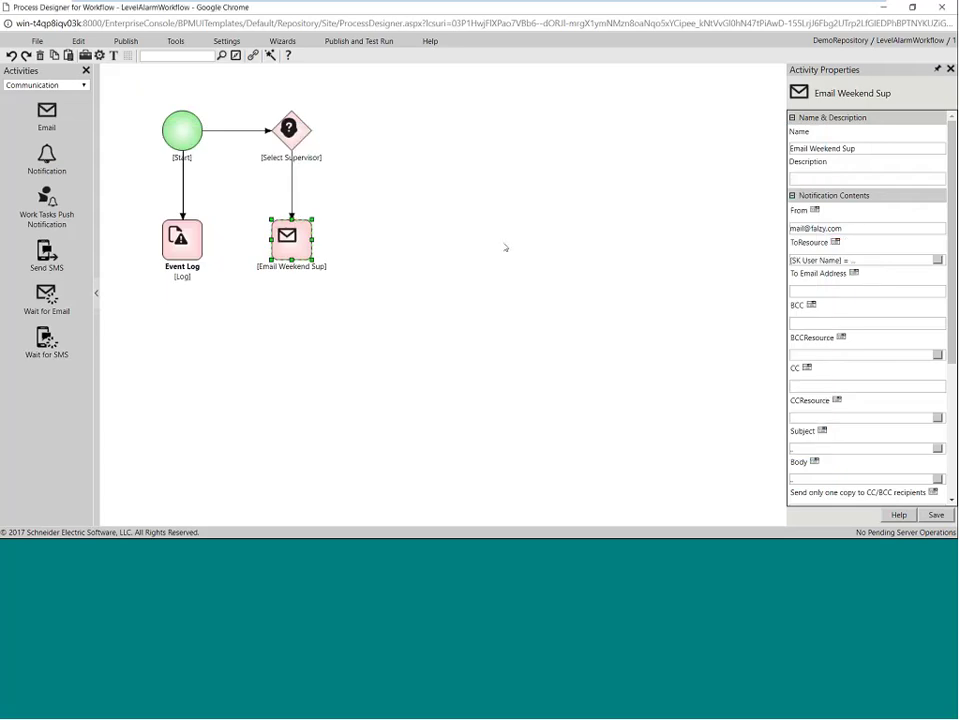
scroll(881, 418, down, 3)
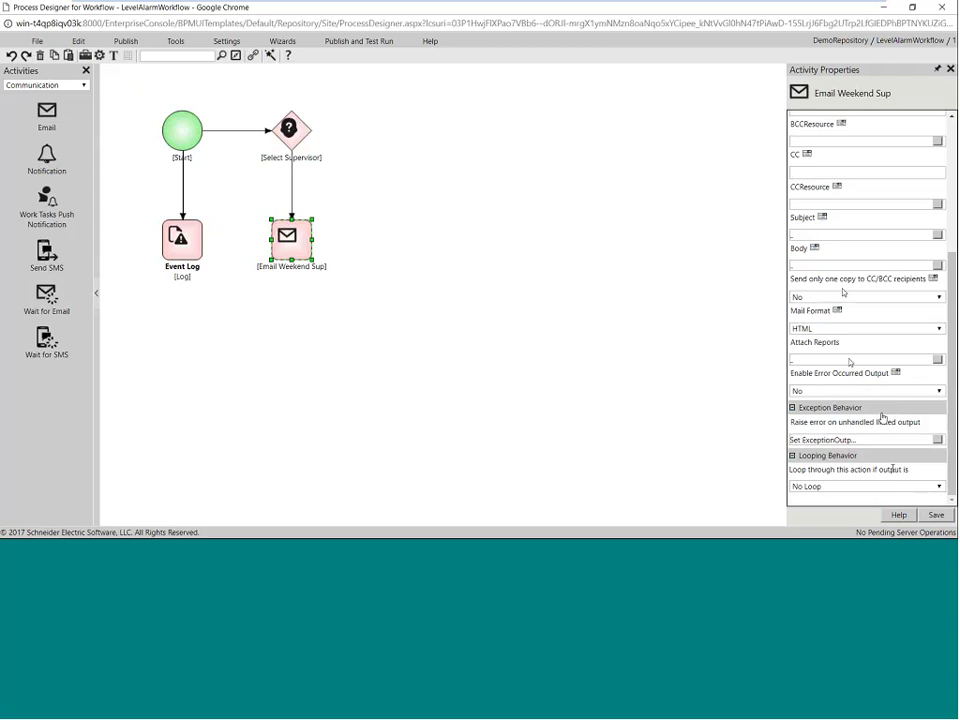
click(935, 515)
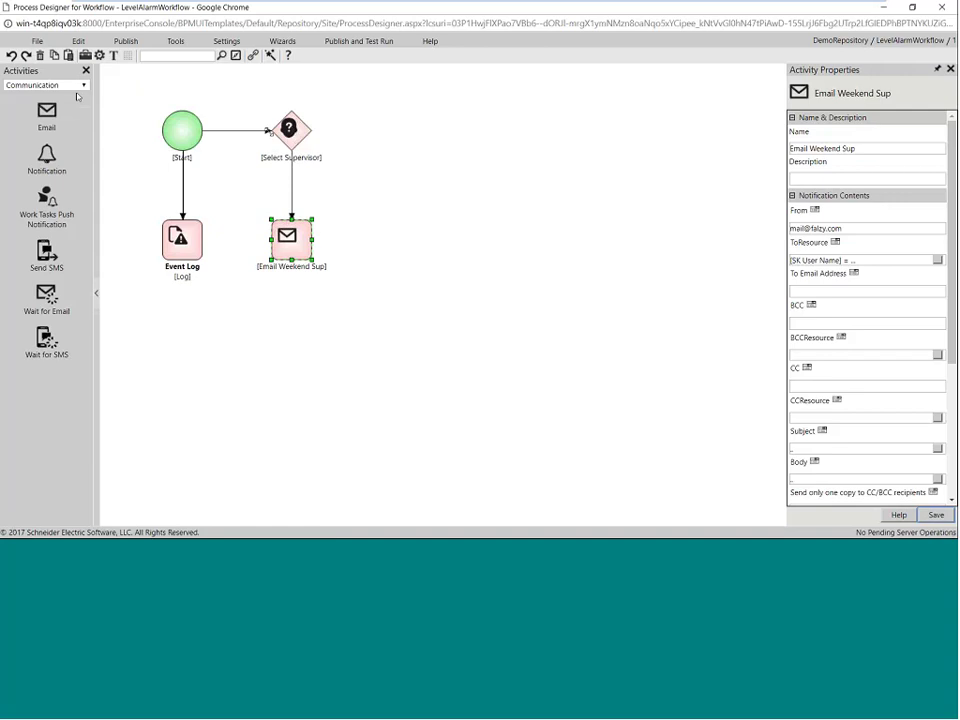
Step: Add a Choice activity to the right of Select Supervisor, linked from it, and save it with the name Assign responder
click(67, 86)
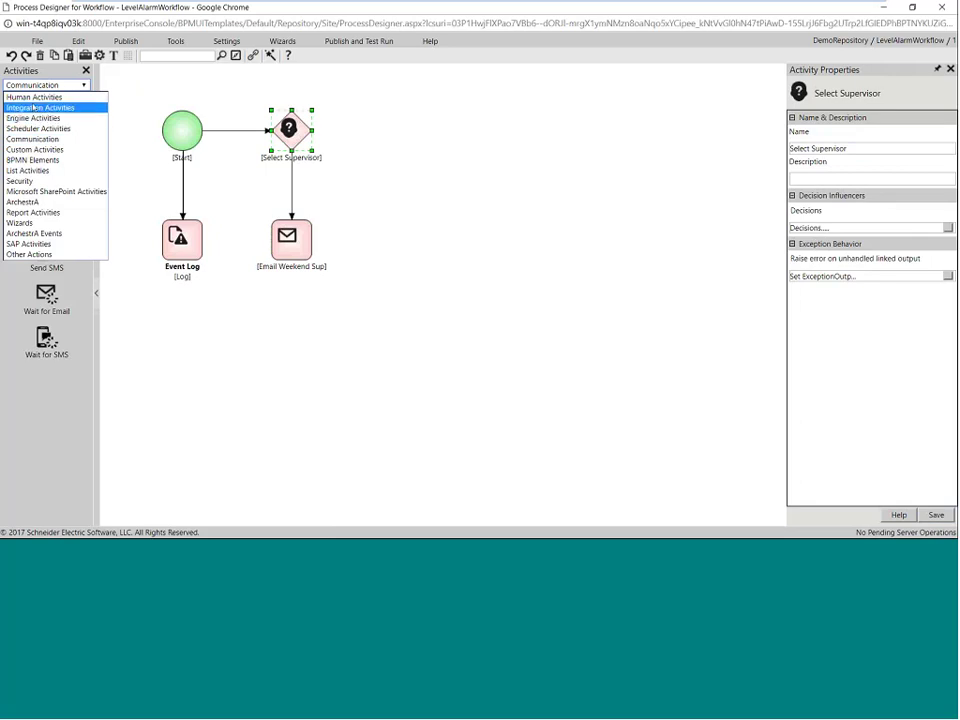
click(34, 97)
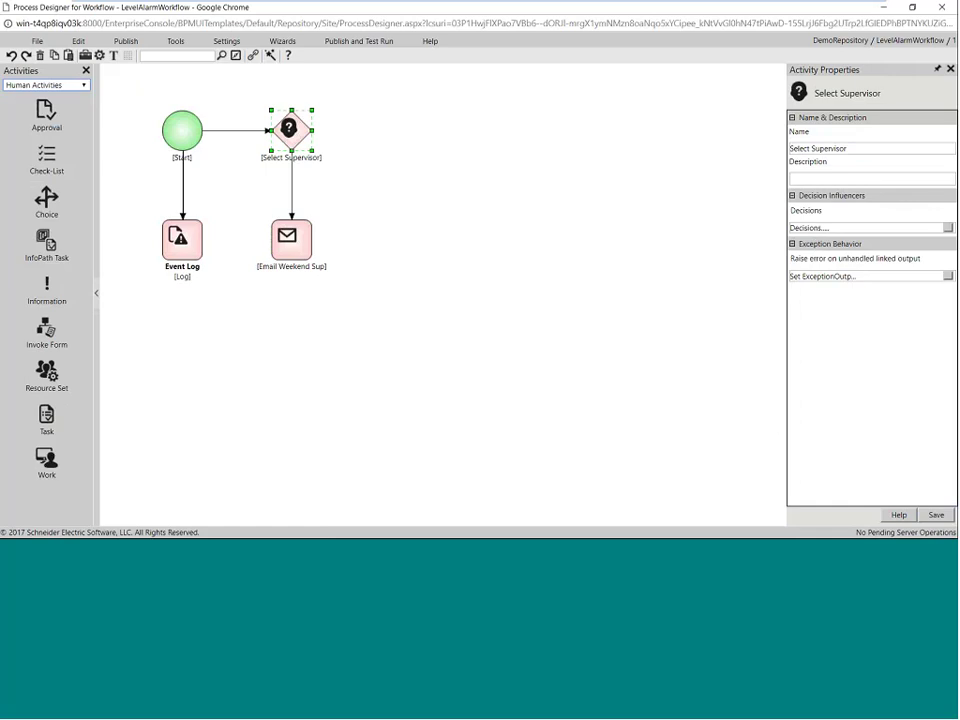
right_click(45, 204)
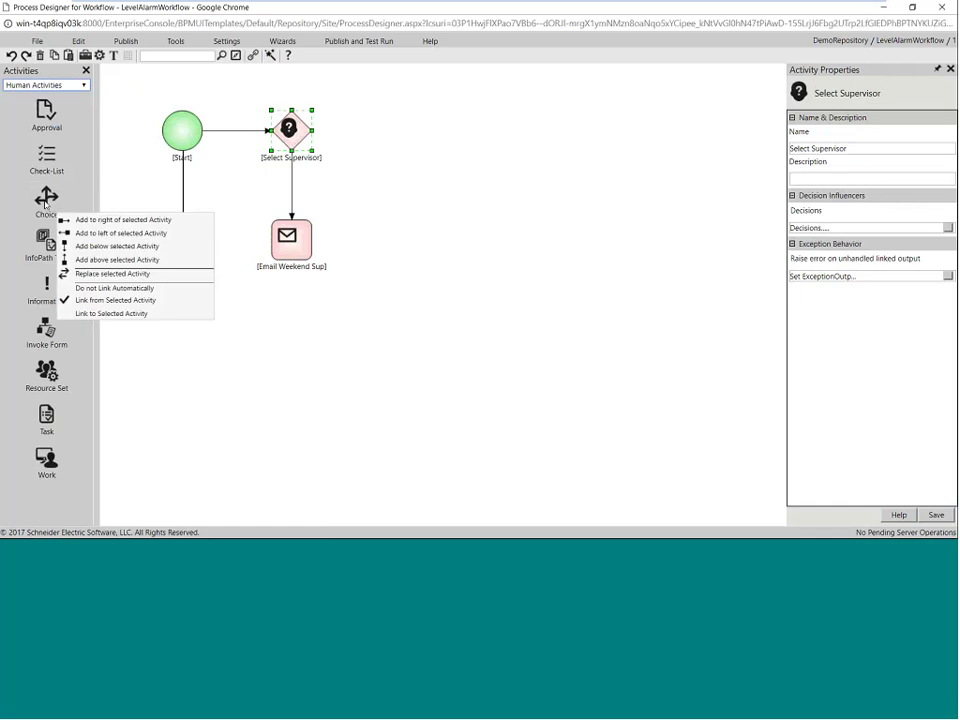
click(95, 216)
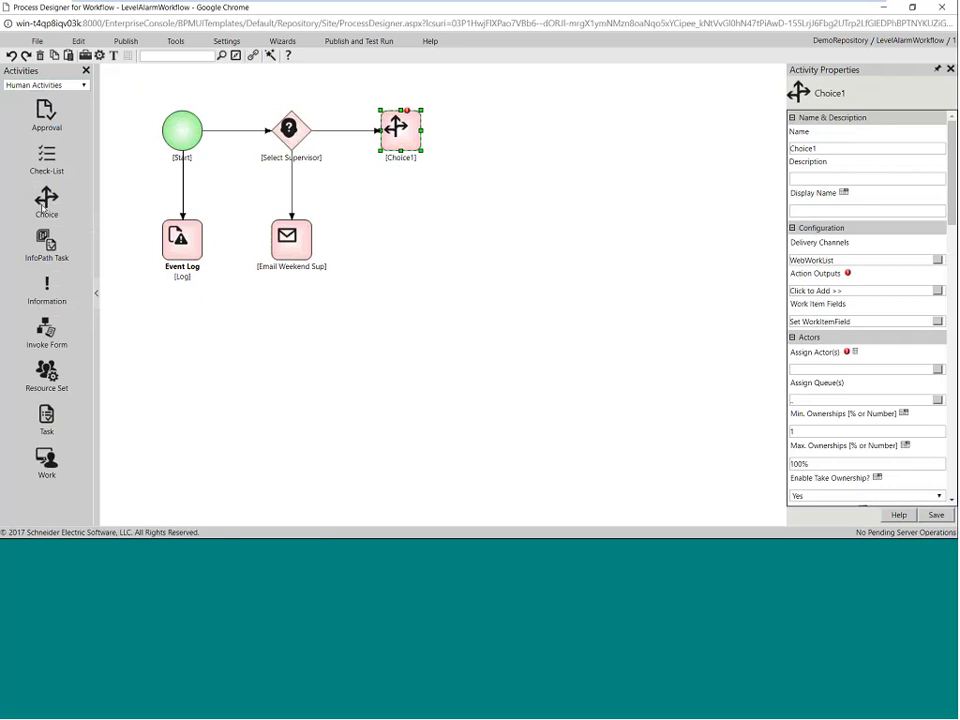
double_click(831, 151)
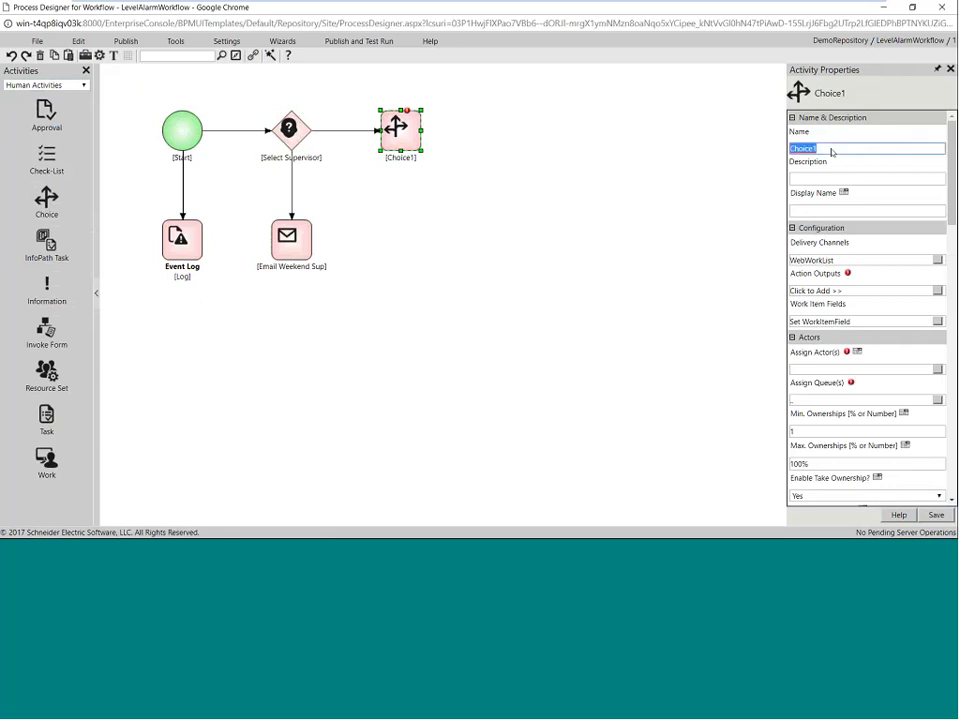
text(S)
text(s)
text(sign)
text( responder)
click(935, 515)
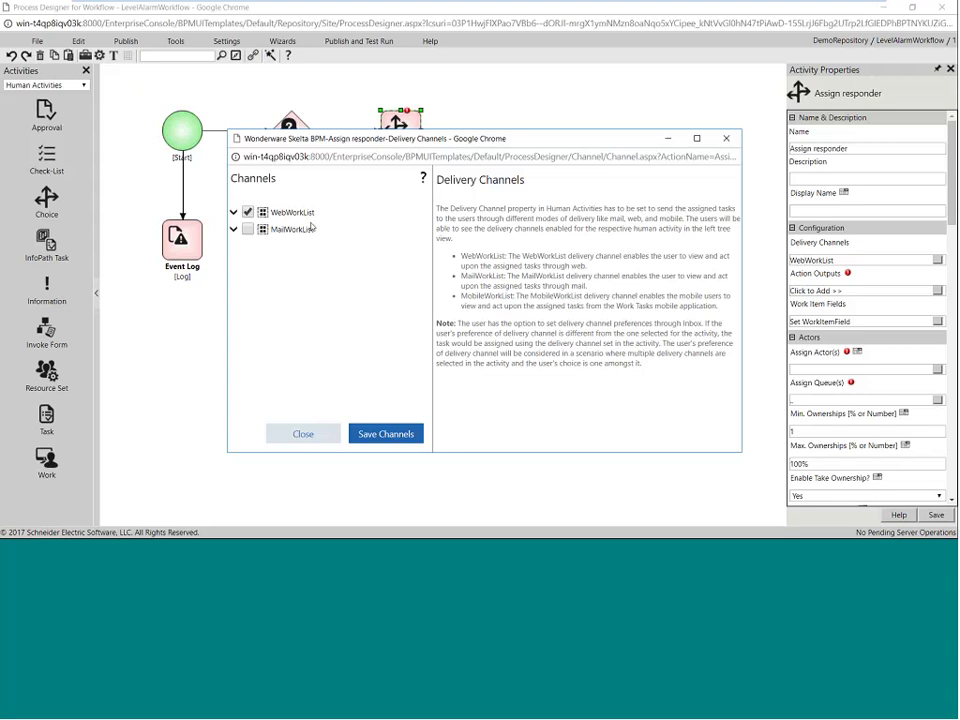
Step: Enable MailWorkList as an additional delivery channel for the Assign responder activity and save the channels
click(248, 230)
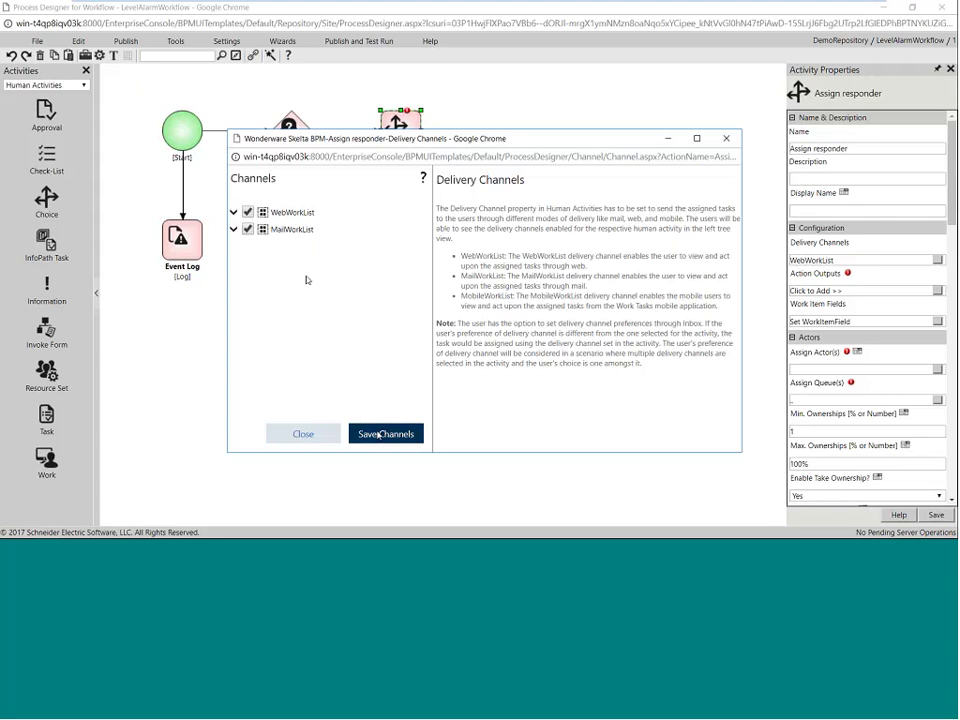
click(380, 434)
click(593, 344)
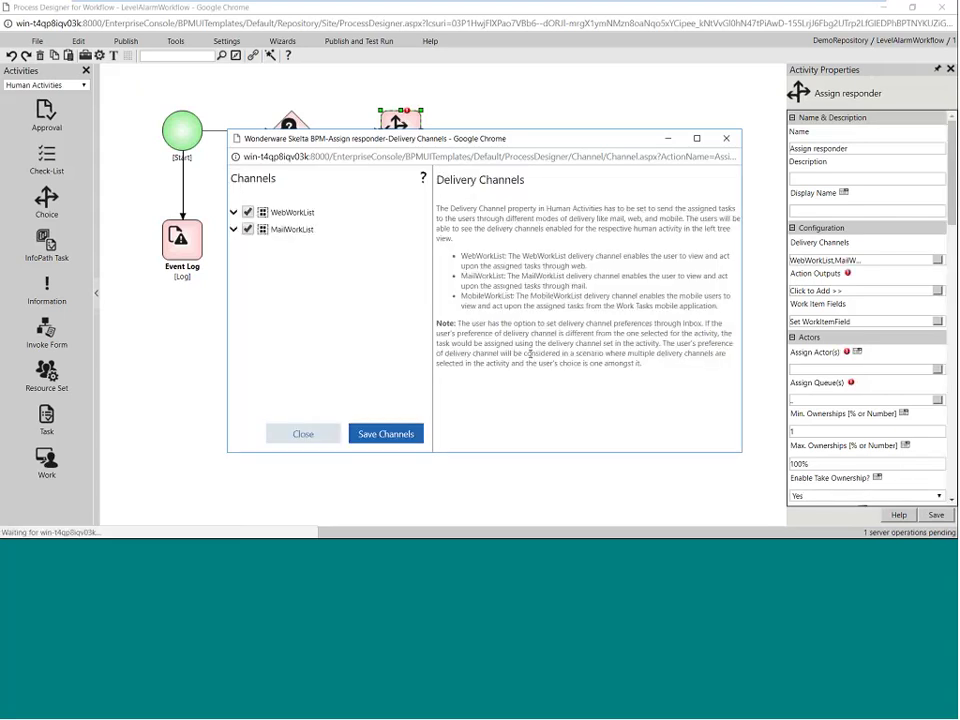
click(303, 434)
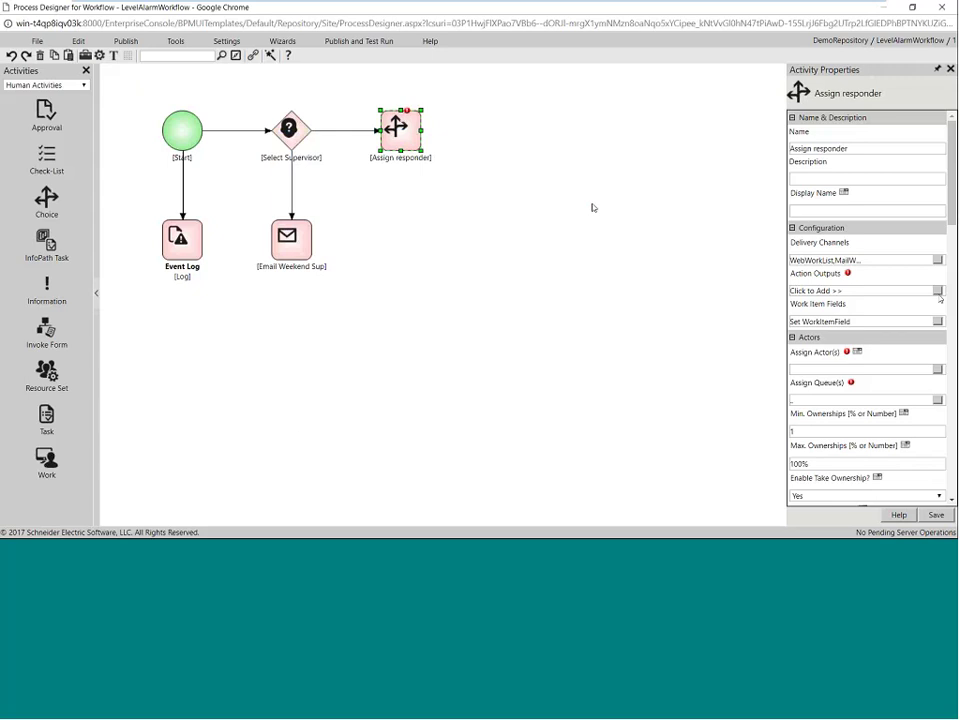
Step: Define two action outputs for Assign responder, Notify Operator and Notify Maintenance, each with Completion Maker set to Yes, and update them
click(937, 290)
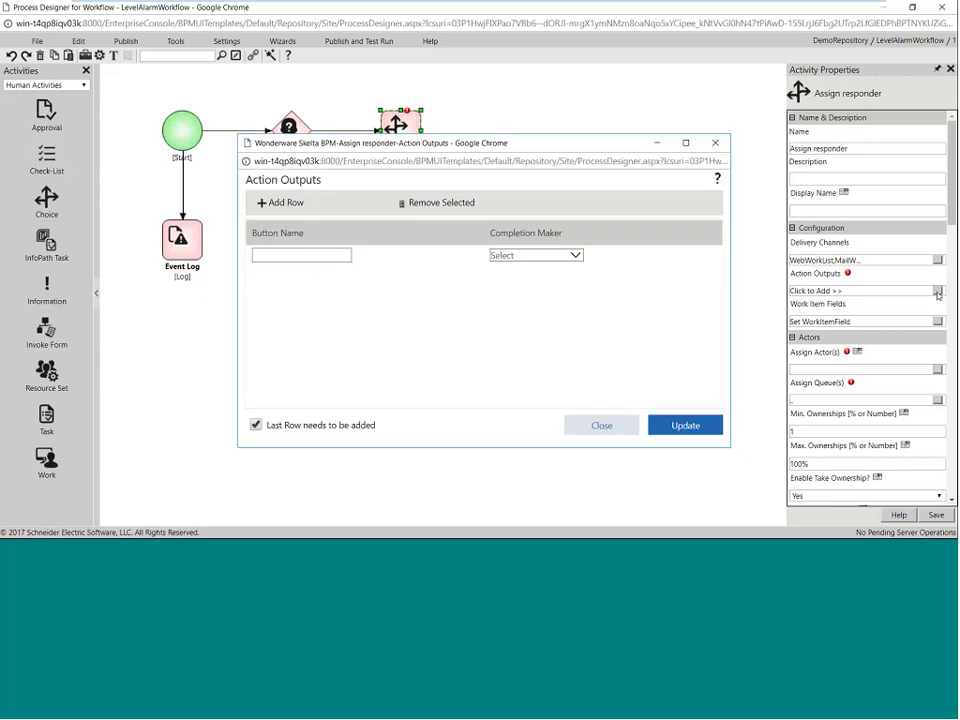
click(301, 256)
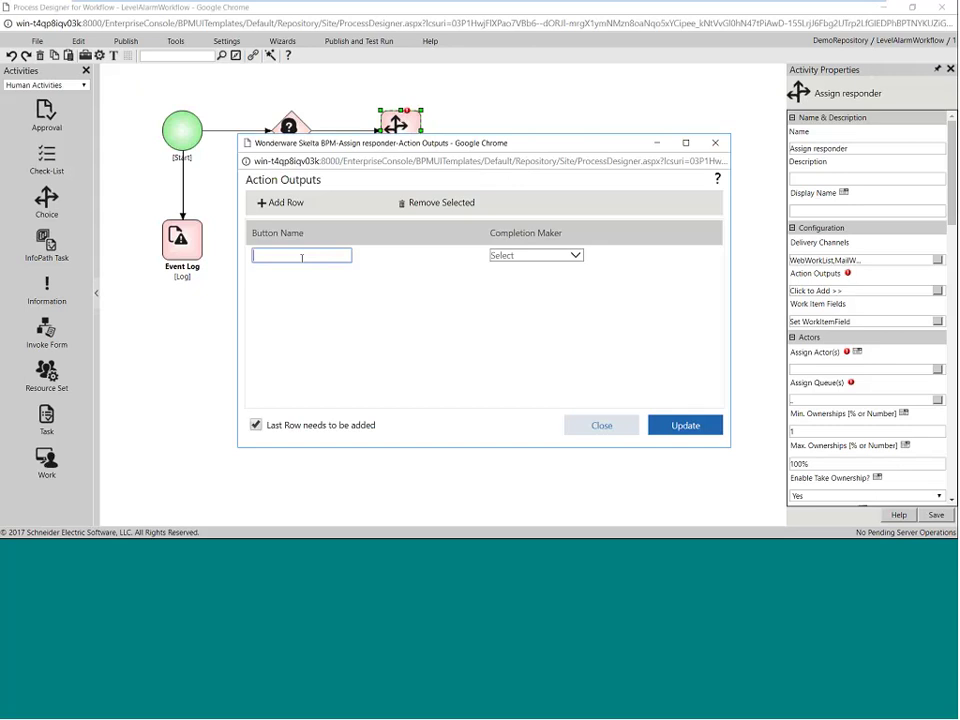
text(Notify Operator)
click(535, 255)
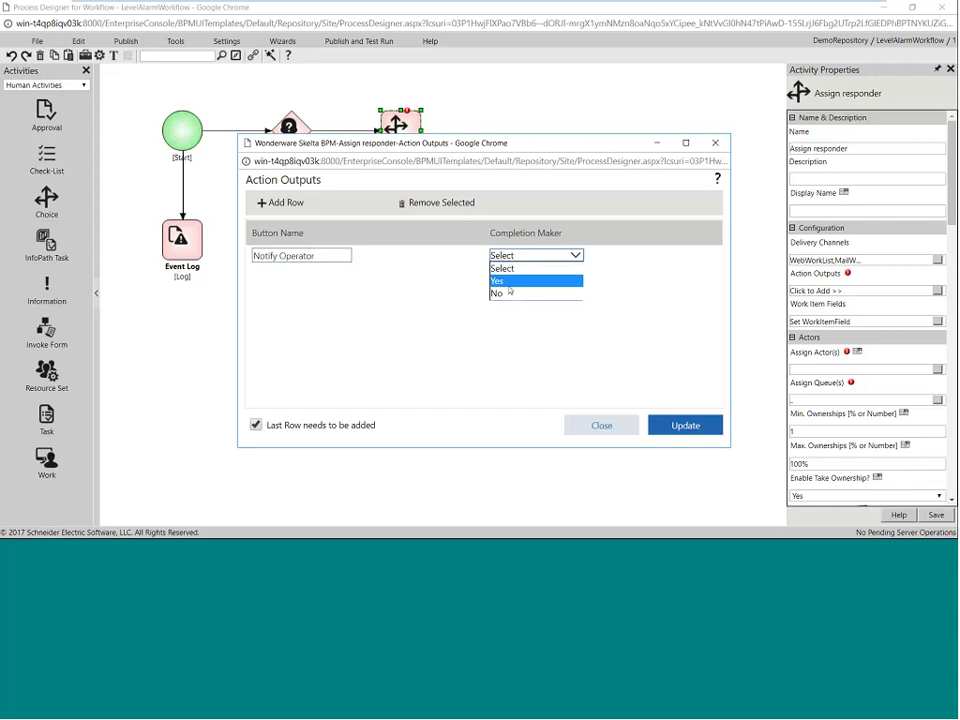
click(509, 286)
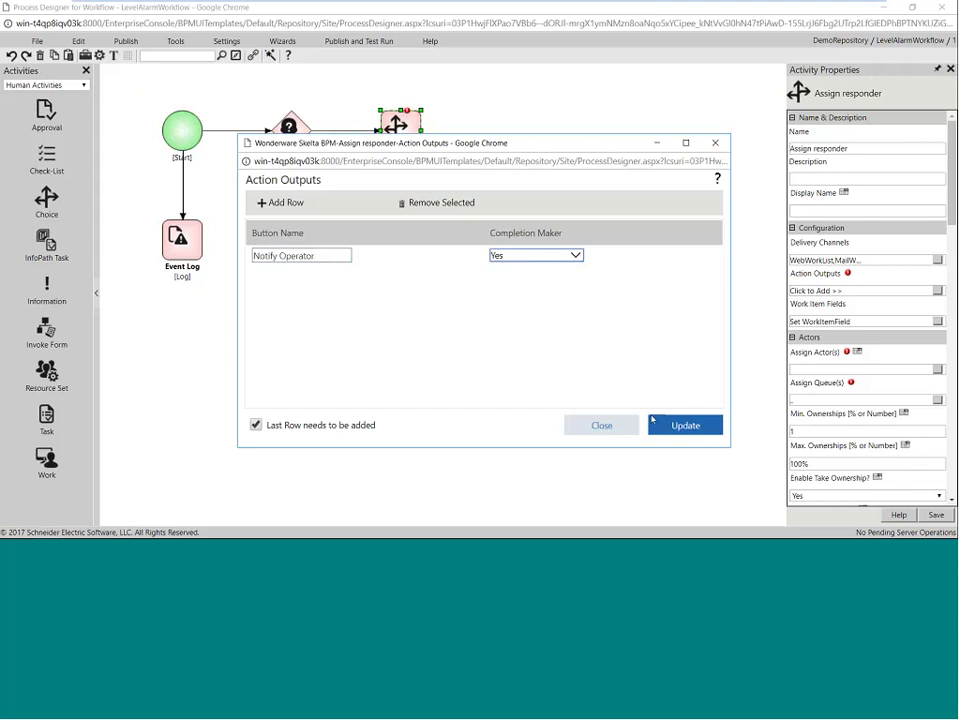
click(655, 424)
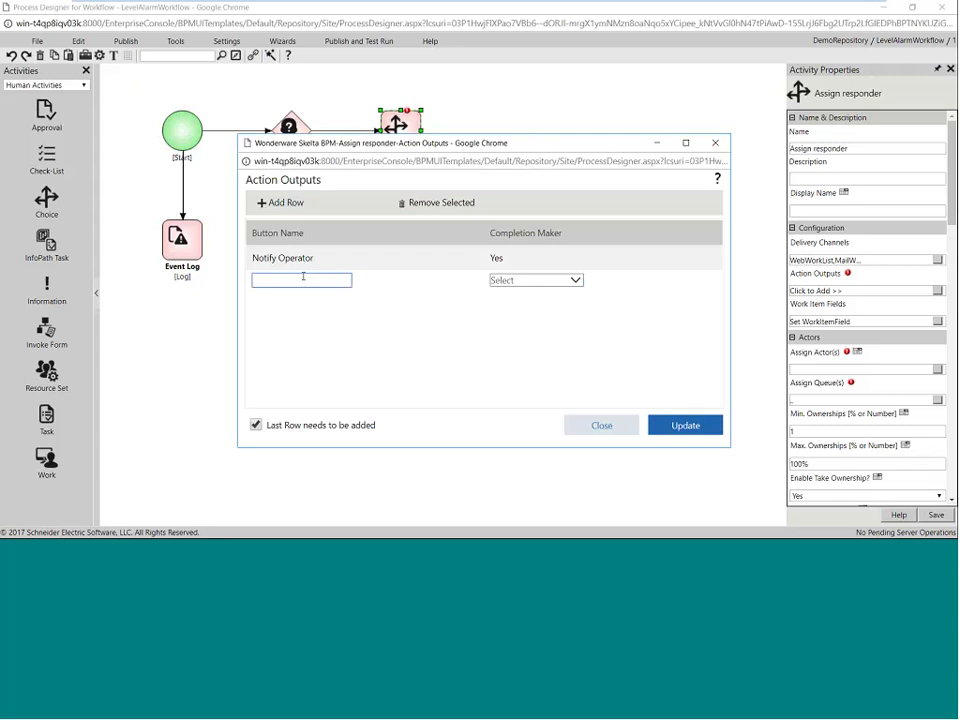
text(Notify Maintenance)
click(535, 280)
click(510, 306)
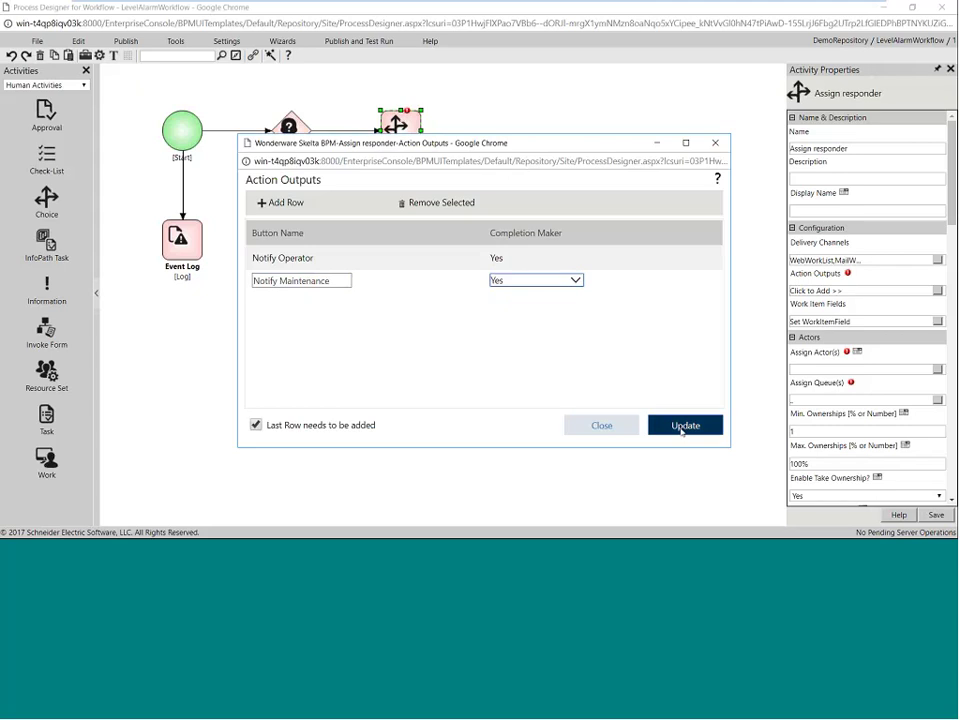
click(684, 426)
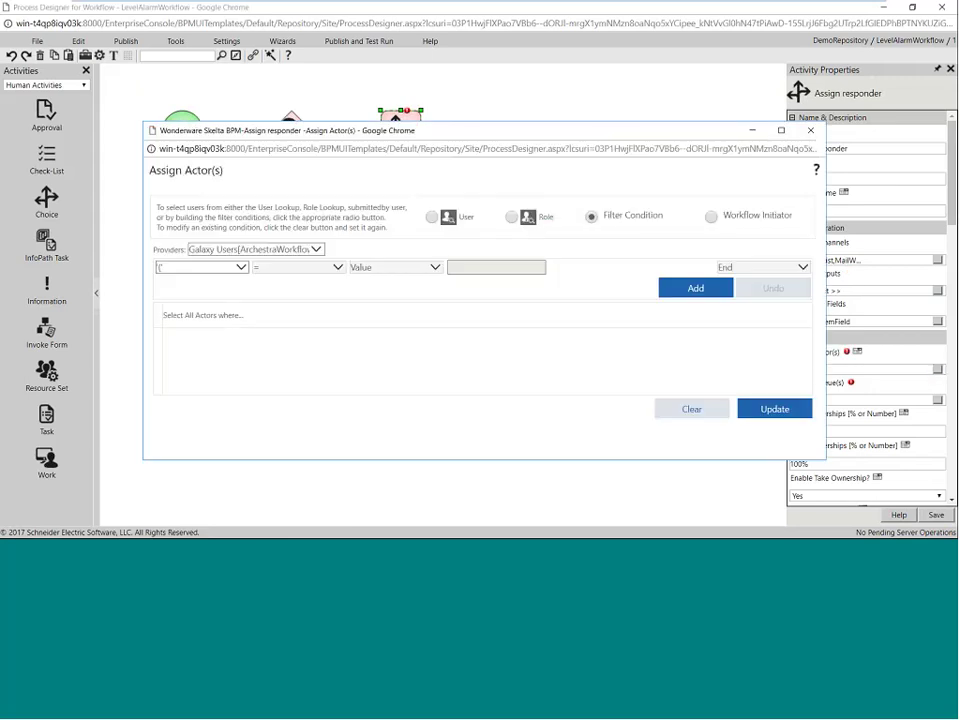
Step: Assign the Assign responder actors through a Repository User Provider filter where SK User Name = Supervisor
click(258, 250)
click(255, 274)
click(255, 249)
click(264, 287)
click(242, 268)
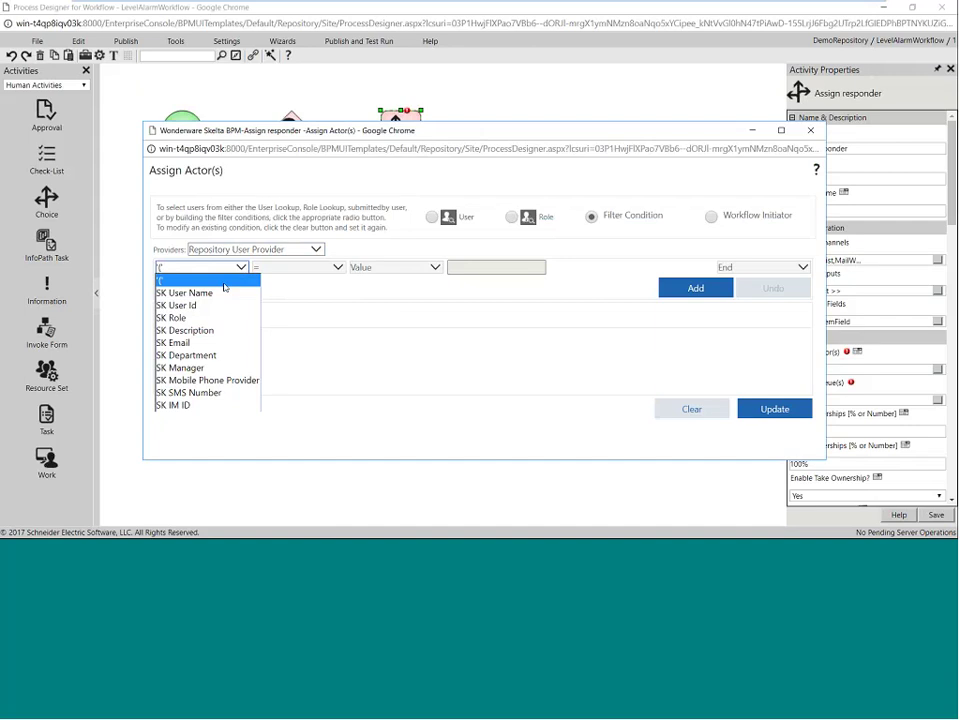
click(220, 293)
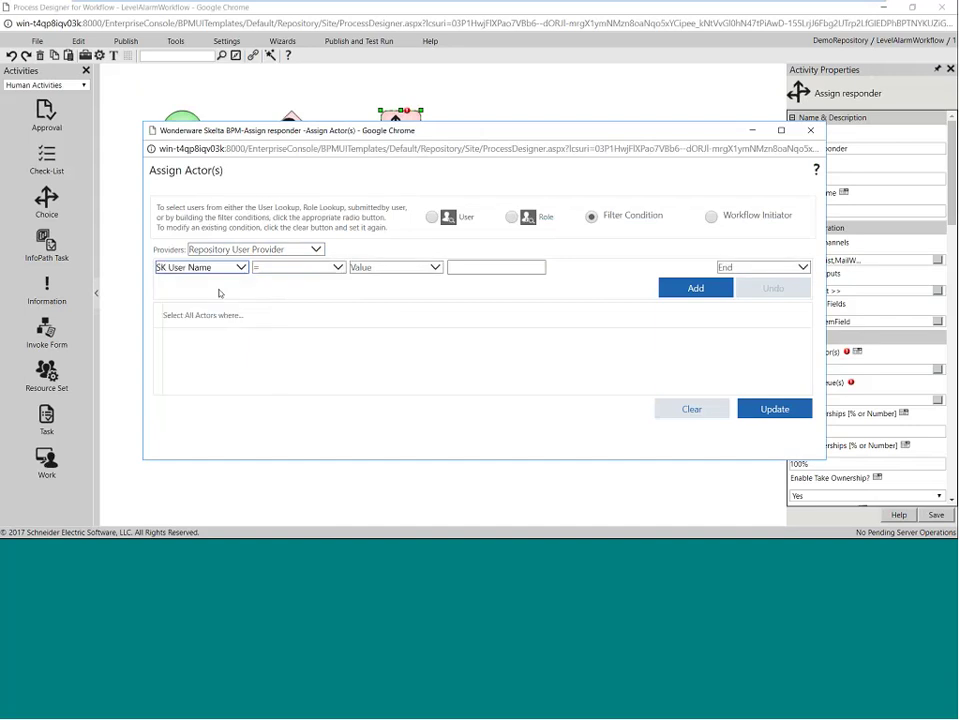
click(462, 268)
text(Sup)
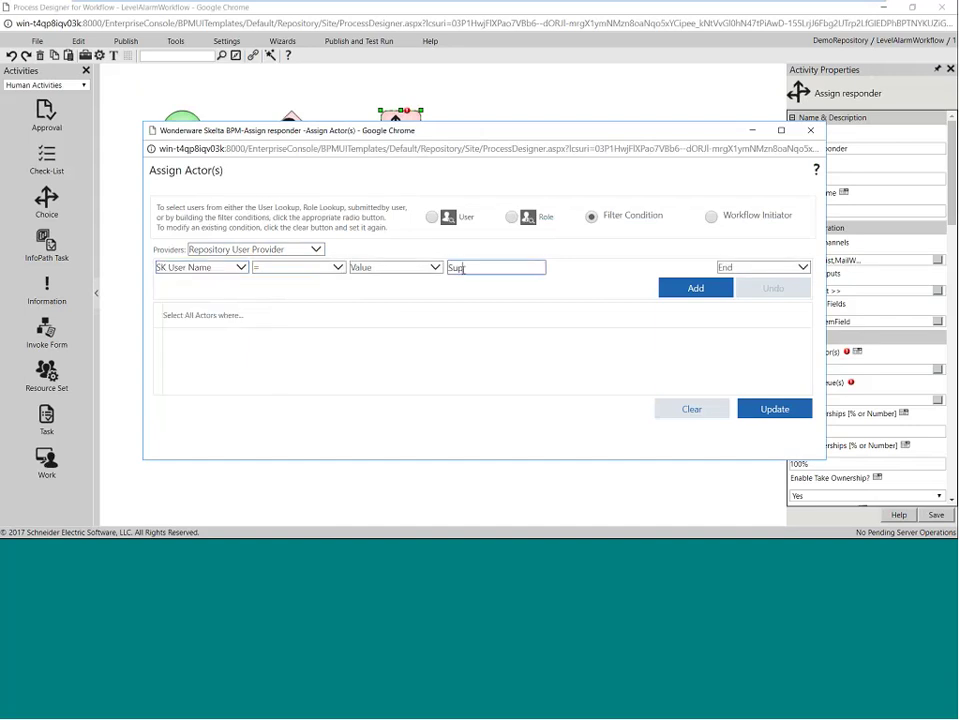
text(ervisor)
click(679, 289)
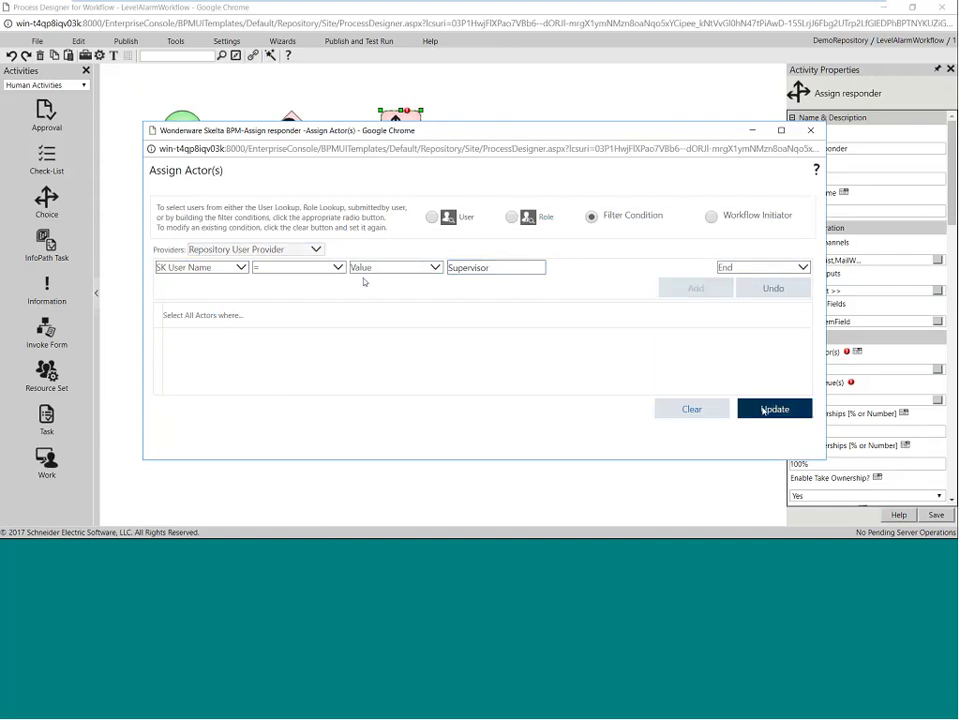
click(763, 410)
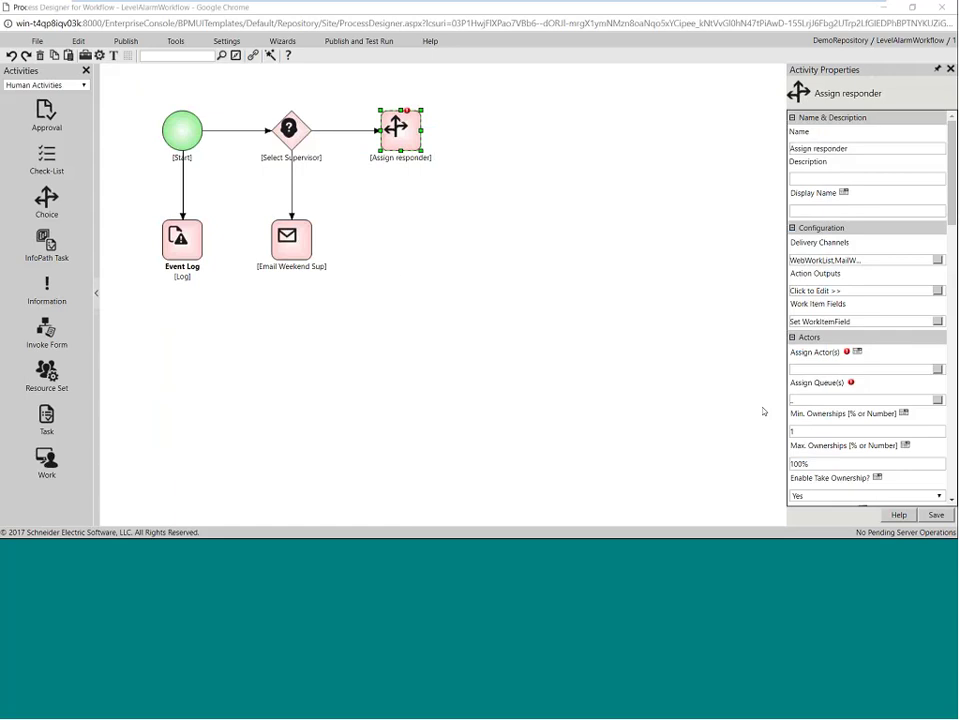
Step: Set the notification subject of Assign responder to "Choice activity" and save the activity
scroll(893, 356, down, 10)
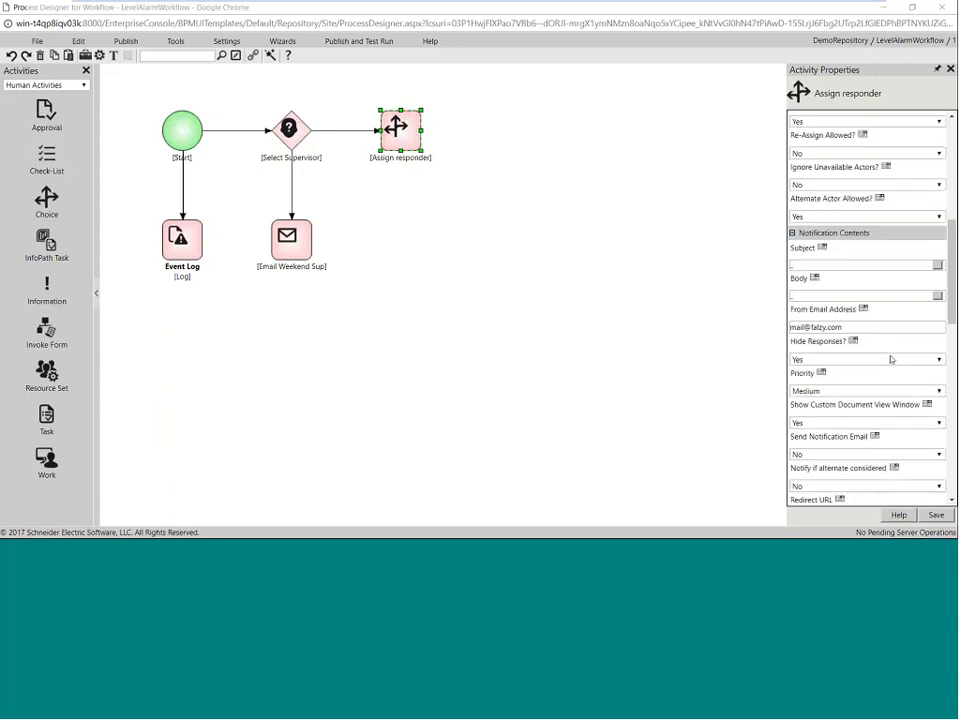
scroll(891, 358, down, 3)
scroll(878, 360, up, 6)
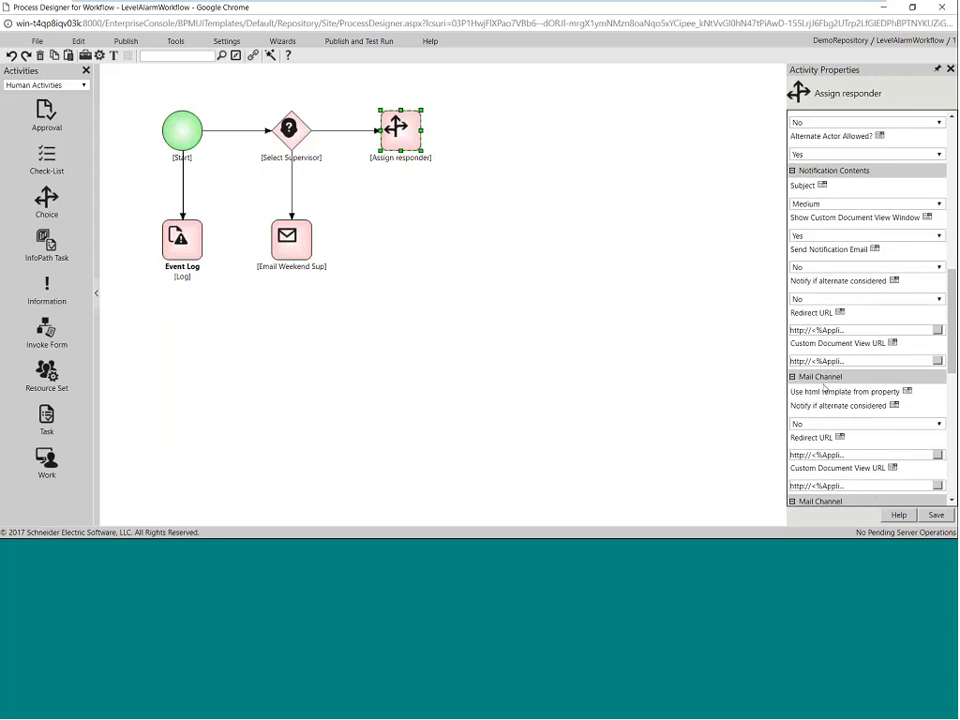
click(937, 203)
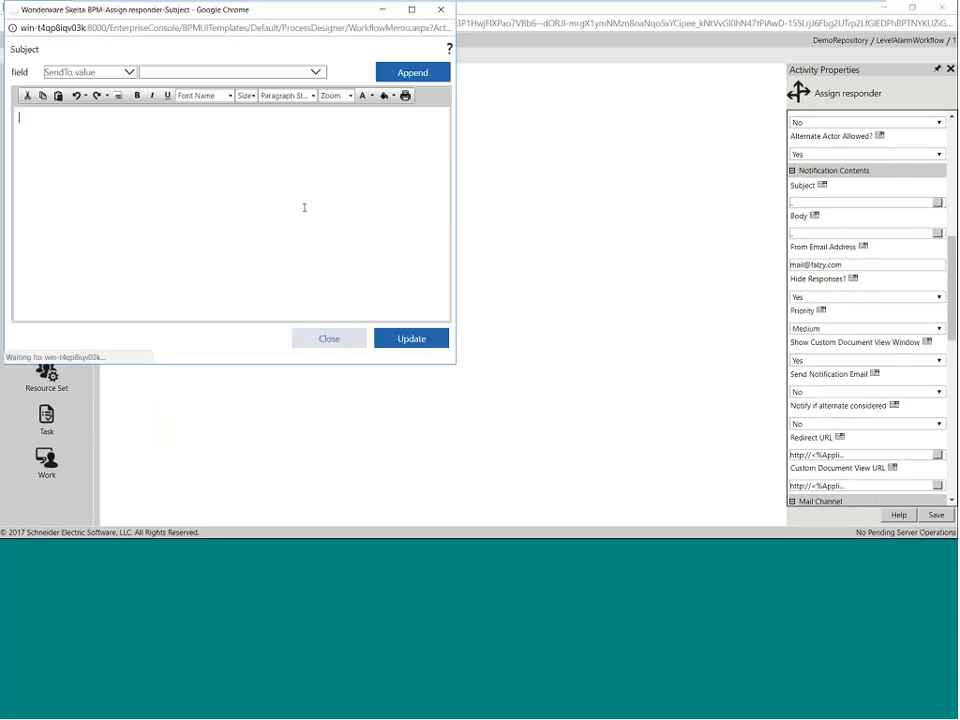
text(Choice)
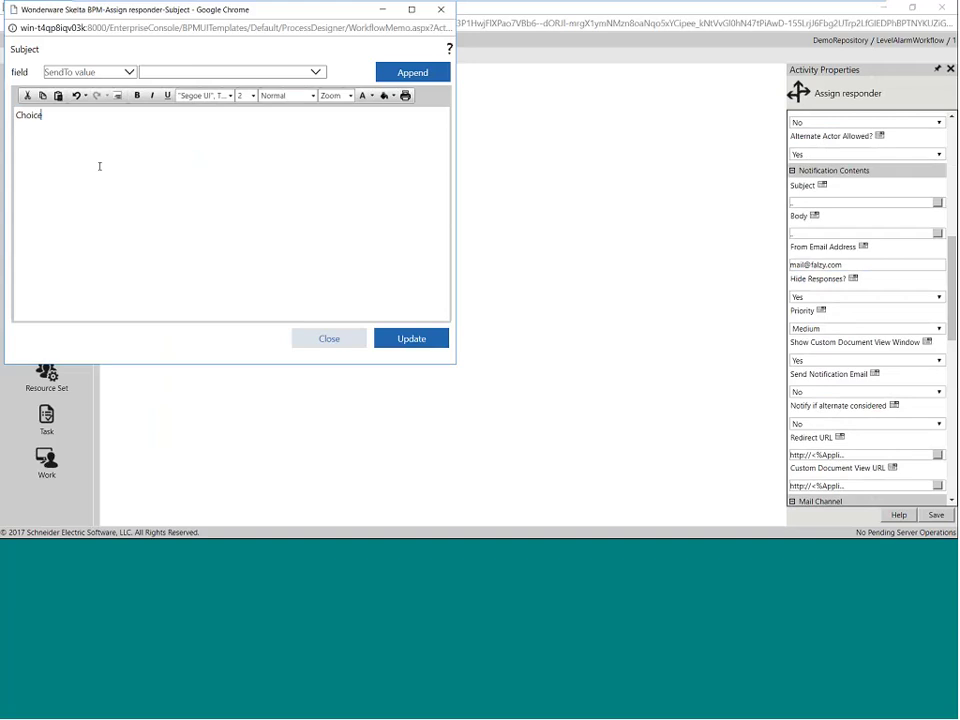
text( activity)
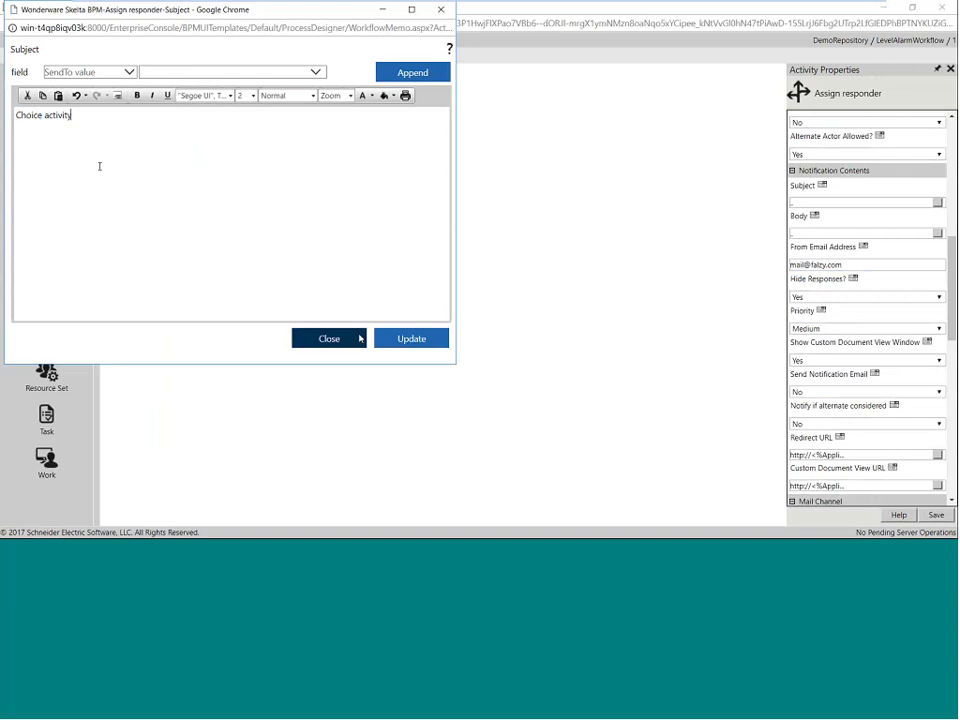
click(410, 338)
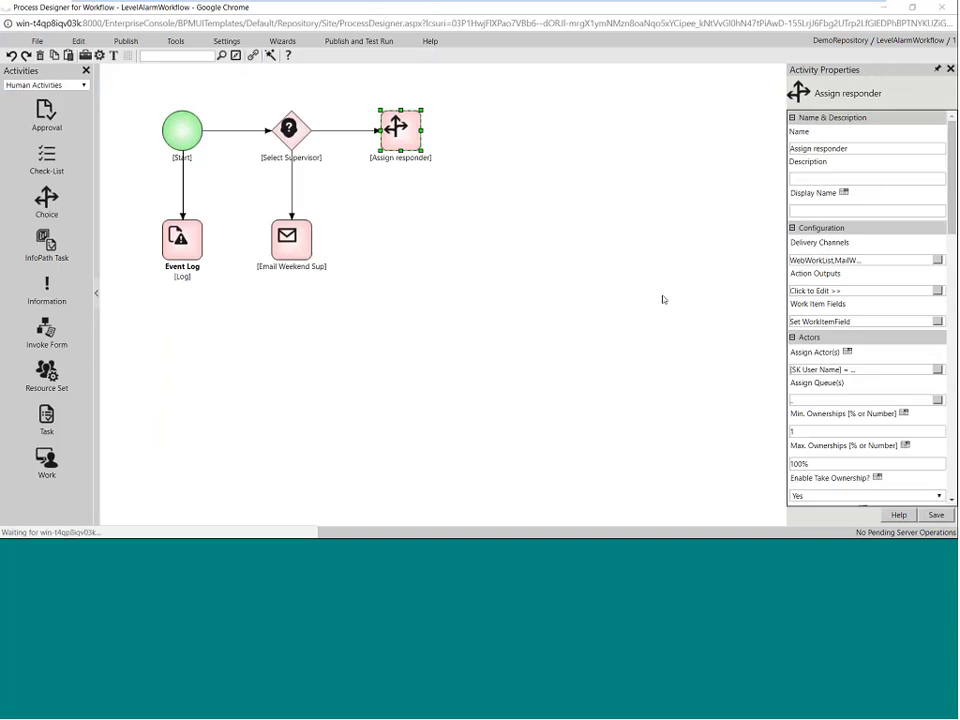
scroll(853, 360, down, 10)
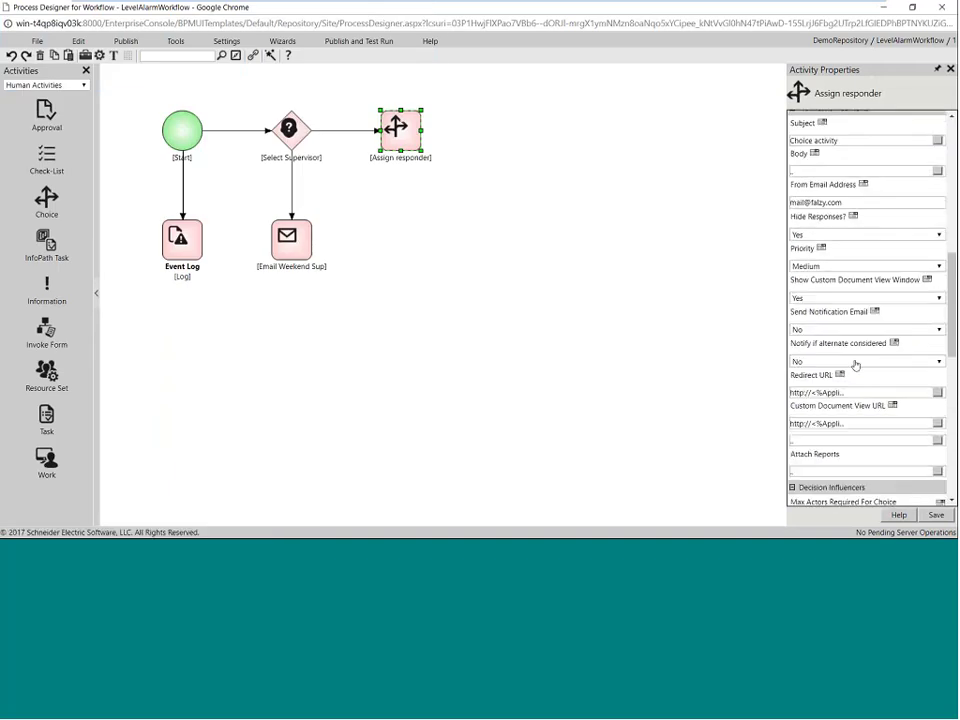
scroll(853, 347, down, 3)
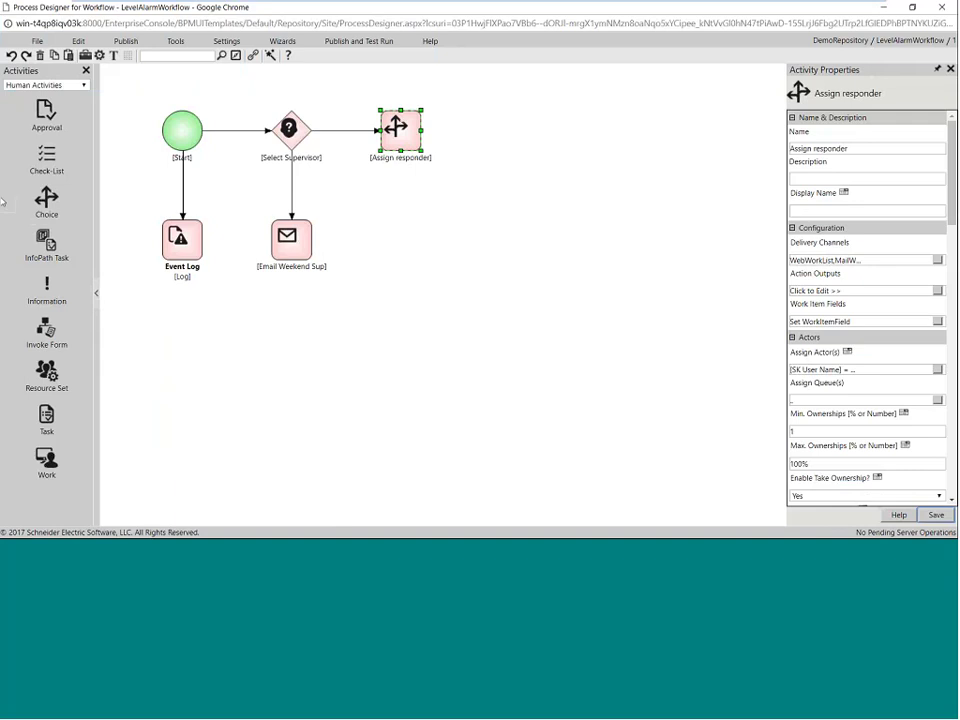
Step: Add an Approval activity below Assign responder, linked from it, and enter Notify Operator as its name
click(47, 112)
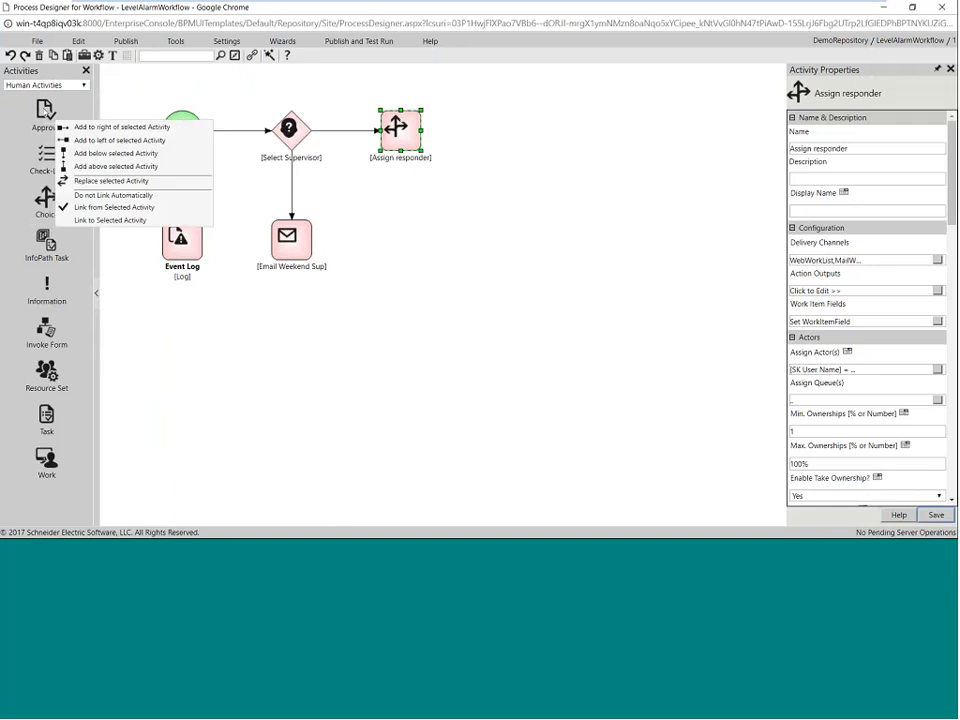
click(86, 156)
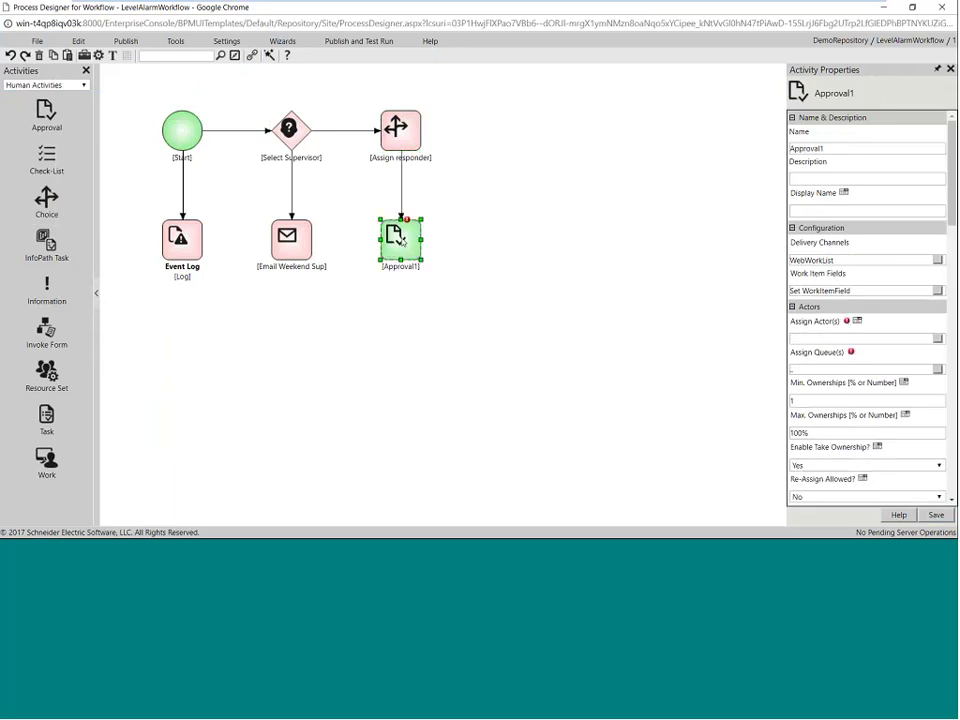
double_click(834, 149)
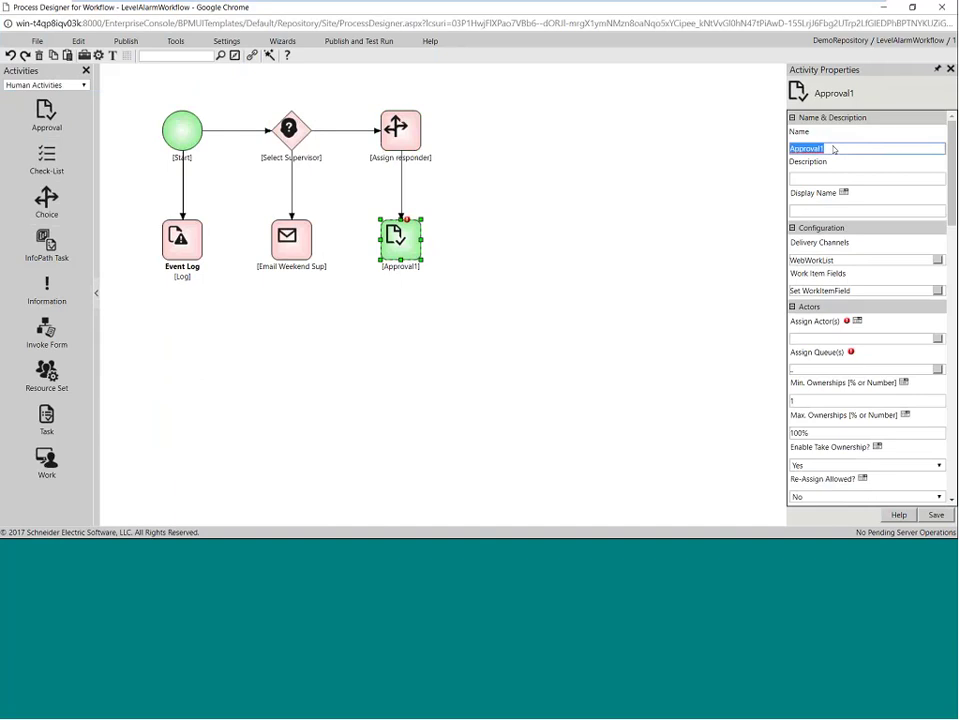
text(Notify Operator)
Step: Enable MailWorkList as an additional delivery channel for the new Approval activity, save the channels and agree to leave the page
click(937, 259)
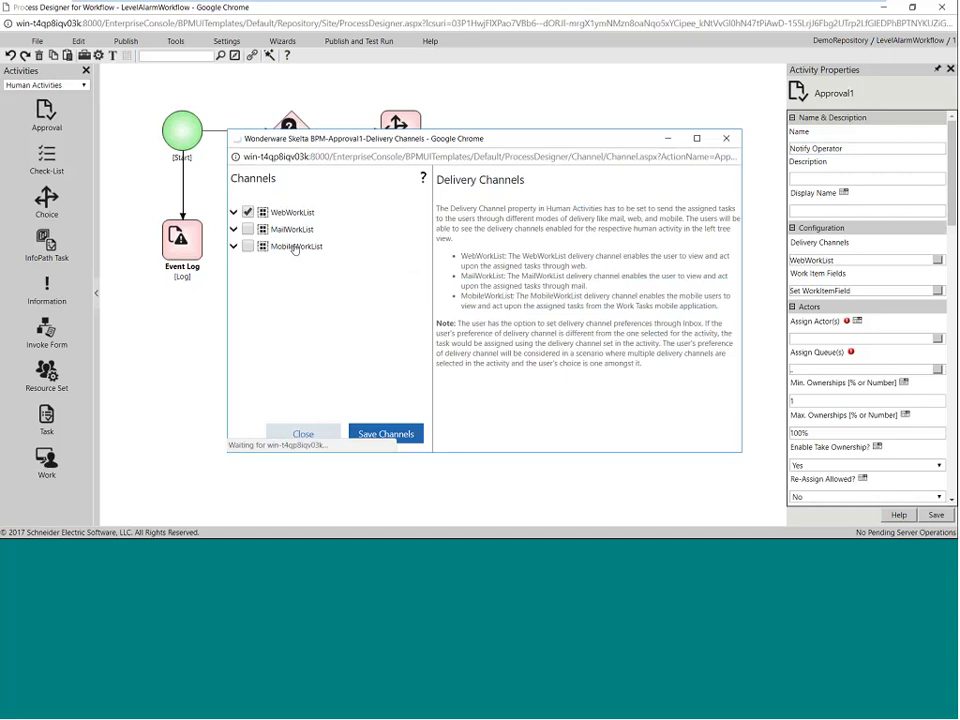
click(248, 229)
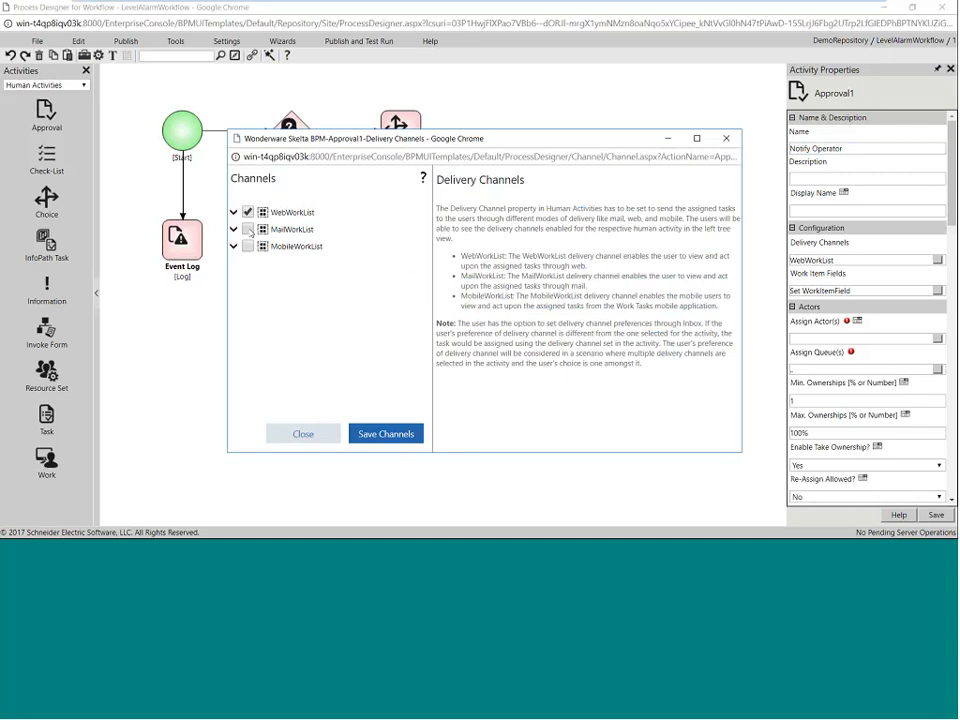
click(382, 435)
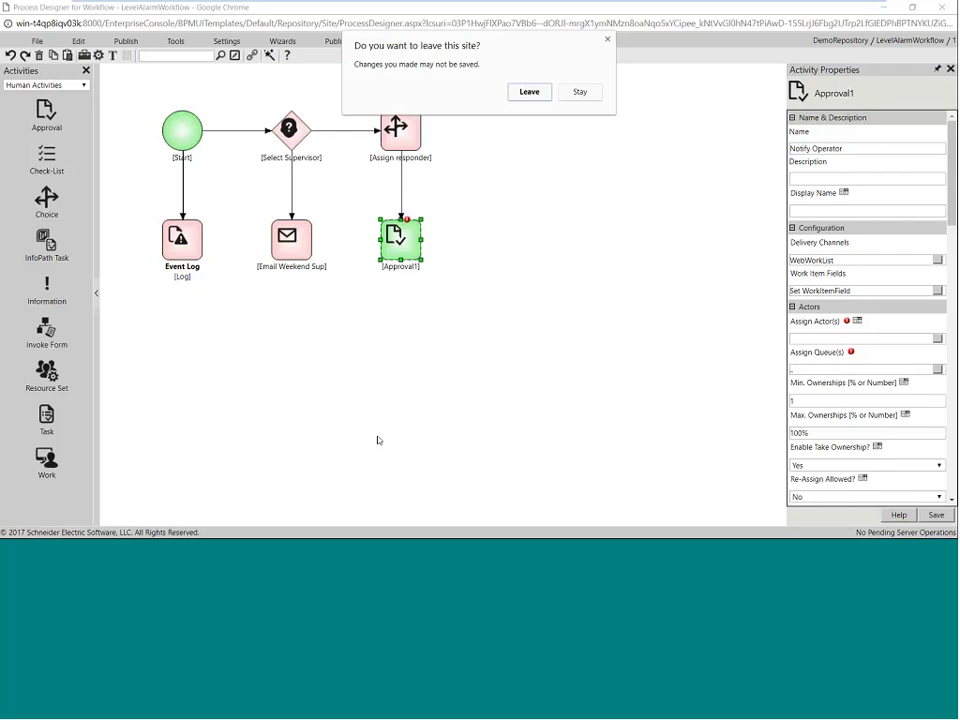
click(524, 94)
click(569, 347)
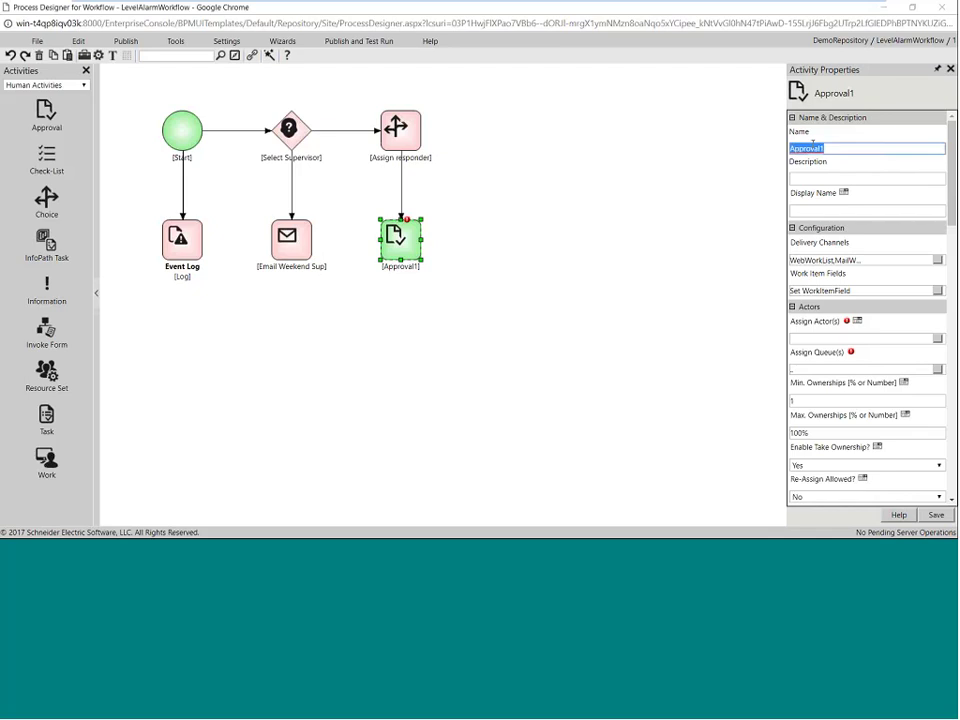
Step: Rename the Approval activity to Notify Operator and save it
text(Nor)
key(BackSpace)
text(tify Operator)
click(937, 516)
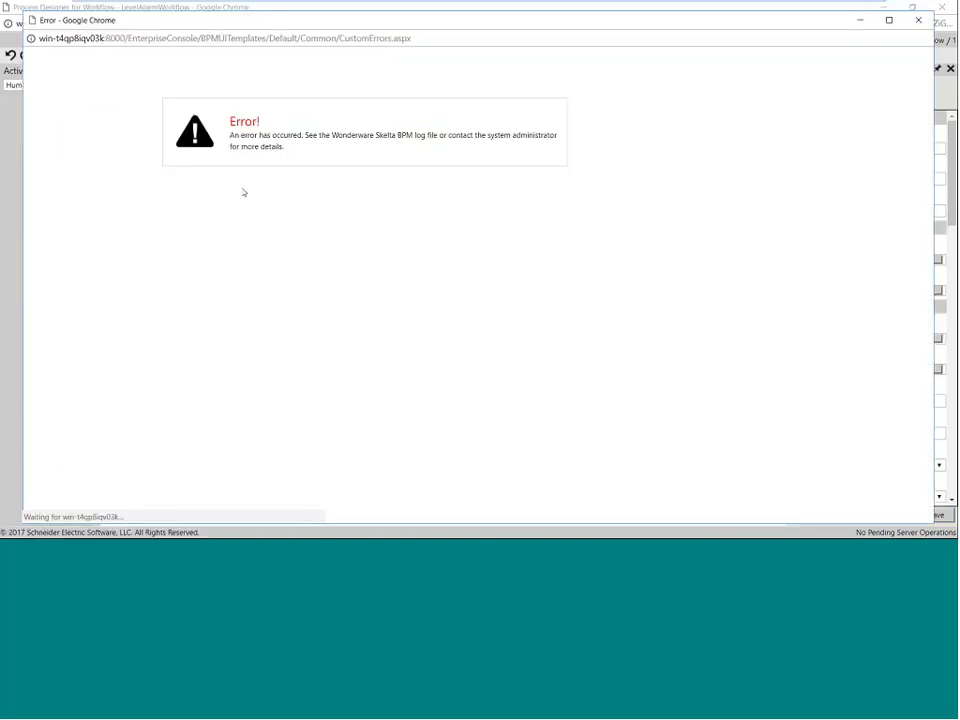
Step: Assign the Notify Operator actor through a Galaxy Users filter where Galaxy User Name equals the operator's user name
click(902, 340)
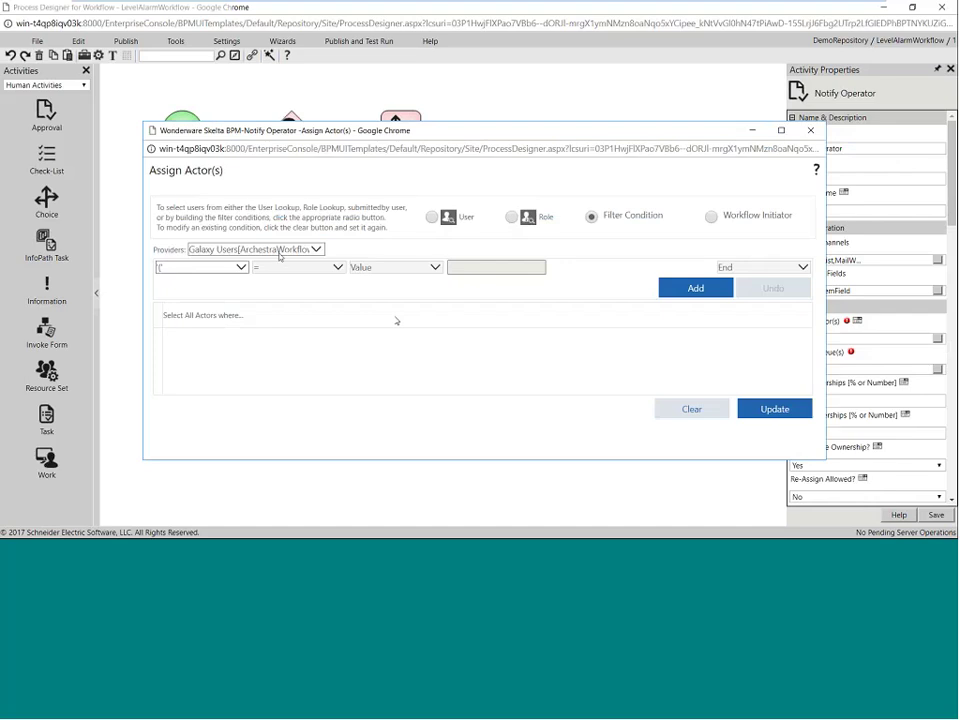
click(228, 267)
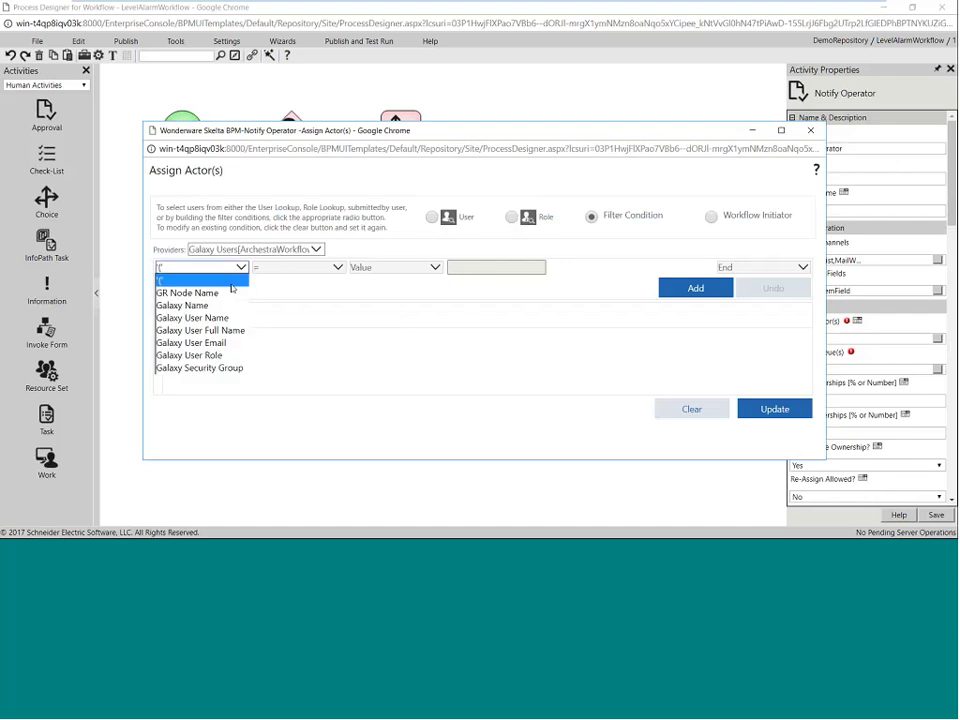
click(192, 317)
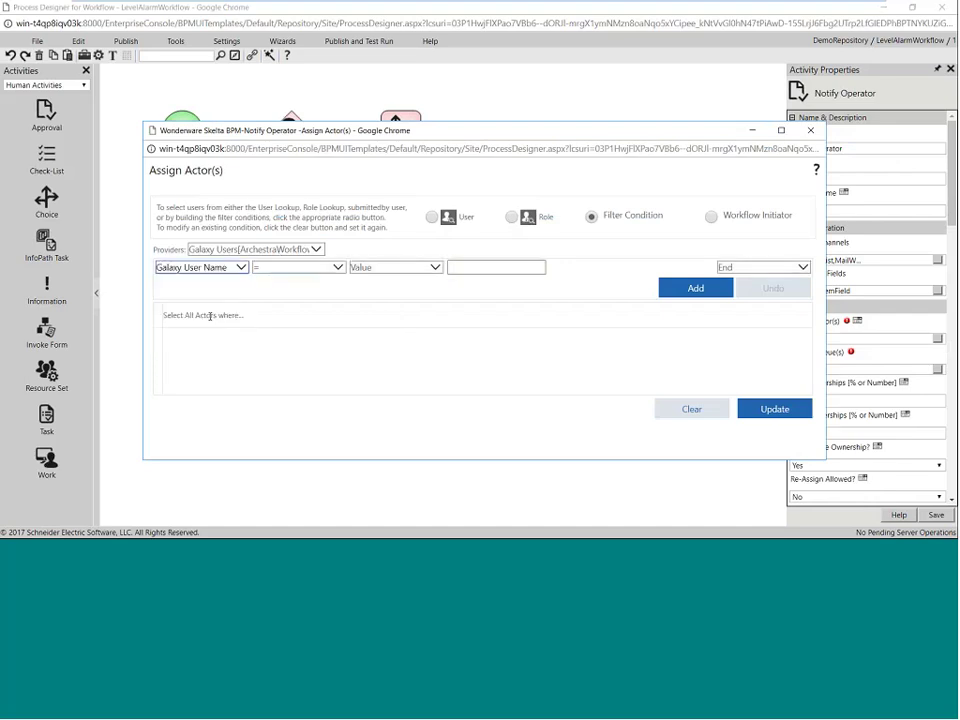
click(458, 262)
text(Kevin)
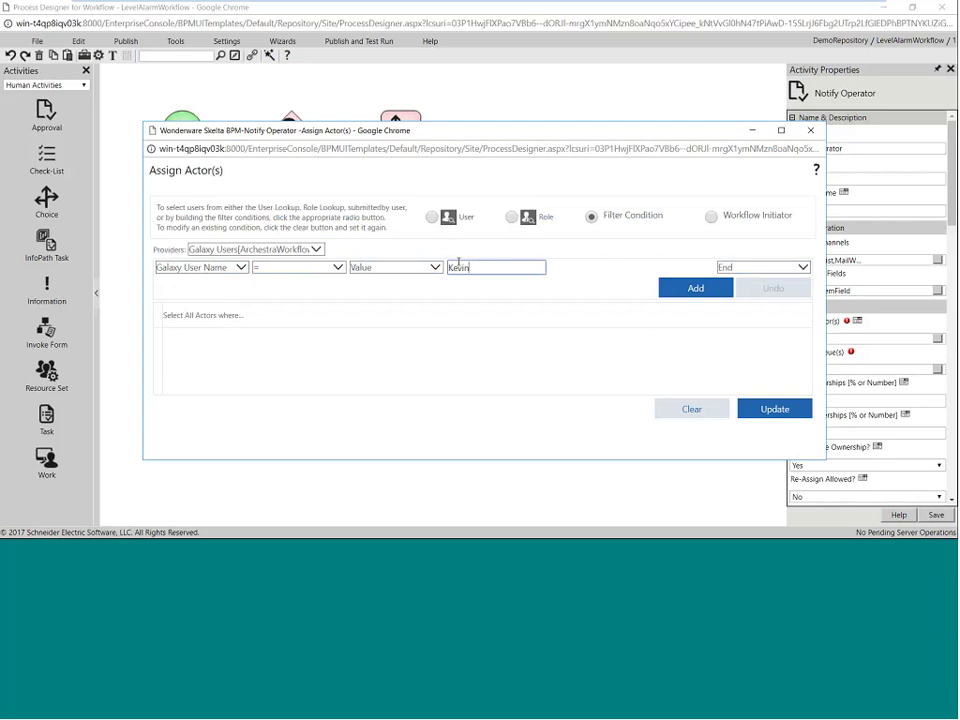
click(677, 290)
click(757, 405)
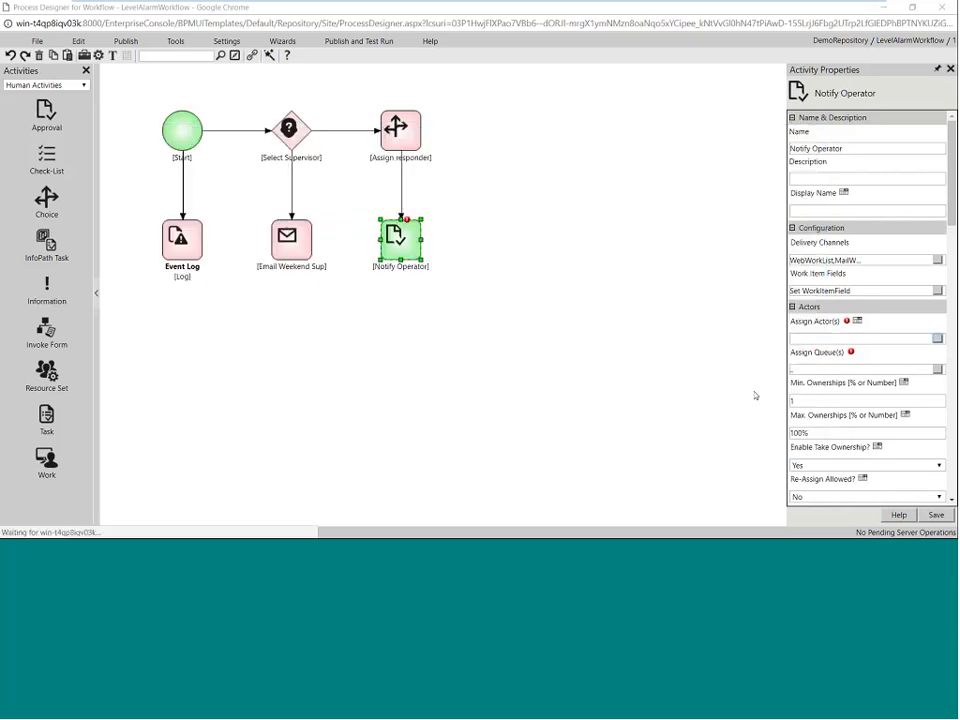
Step: Set the Notify Operator notification subject to Approval activity and save the activity's properties
scroll(853, 362, down, 5)
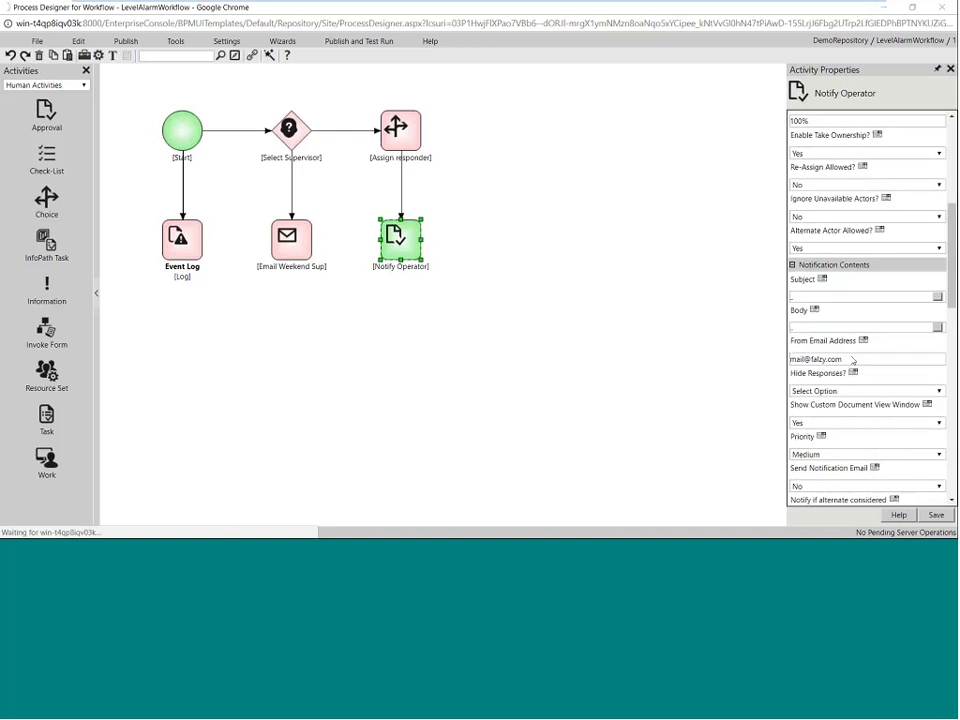
click(936, 298)
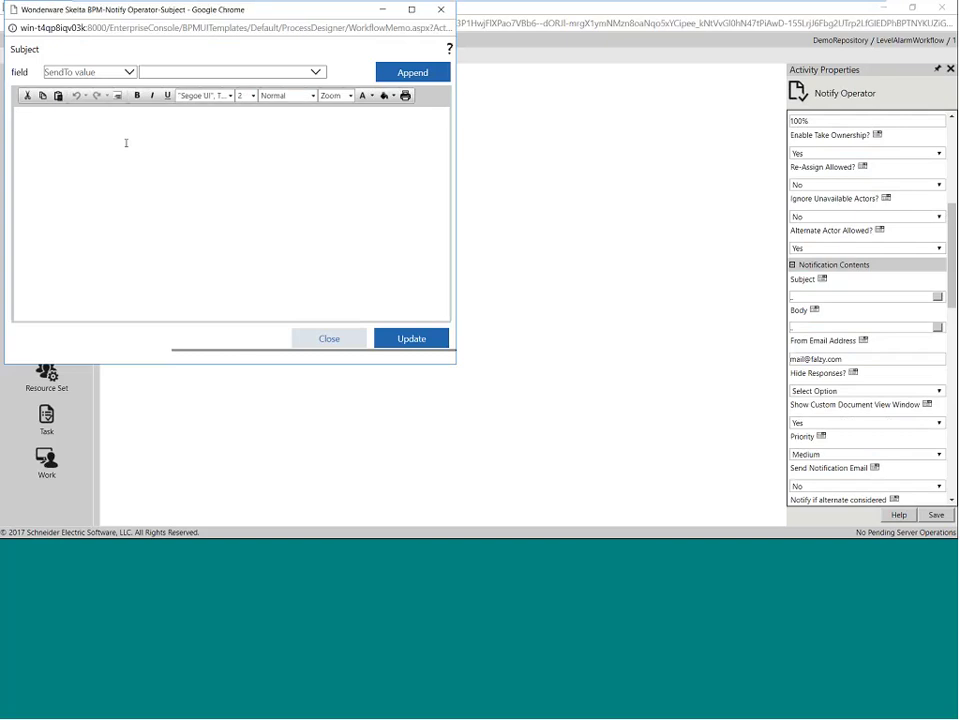
text(Approval activity)
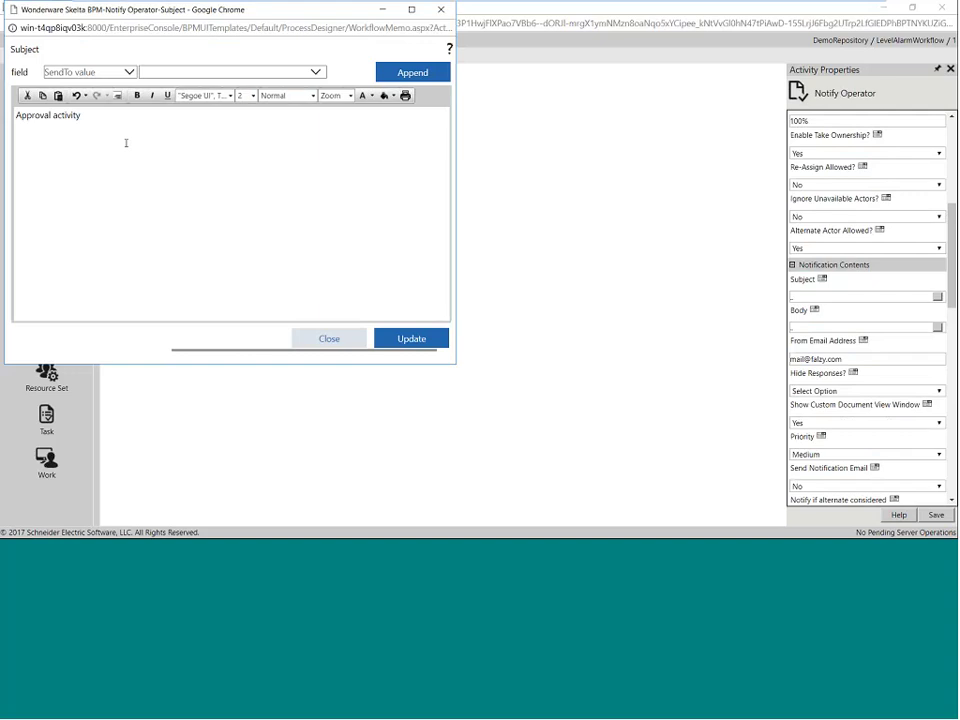
click(411, 338)
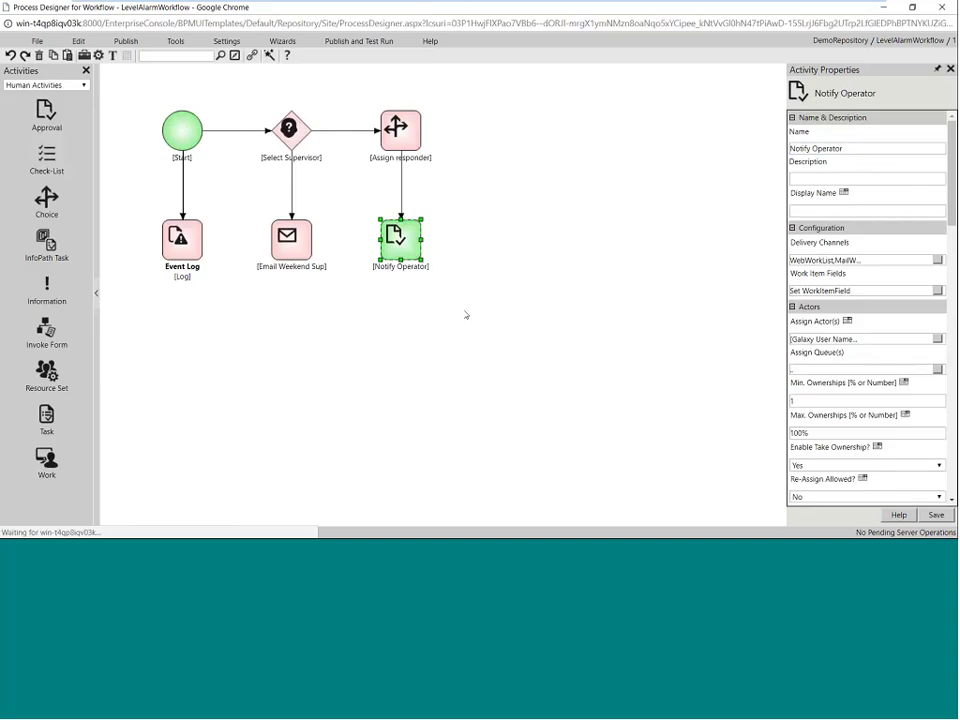
scroll(828, 291, down, 5)
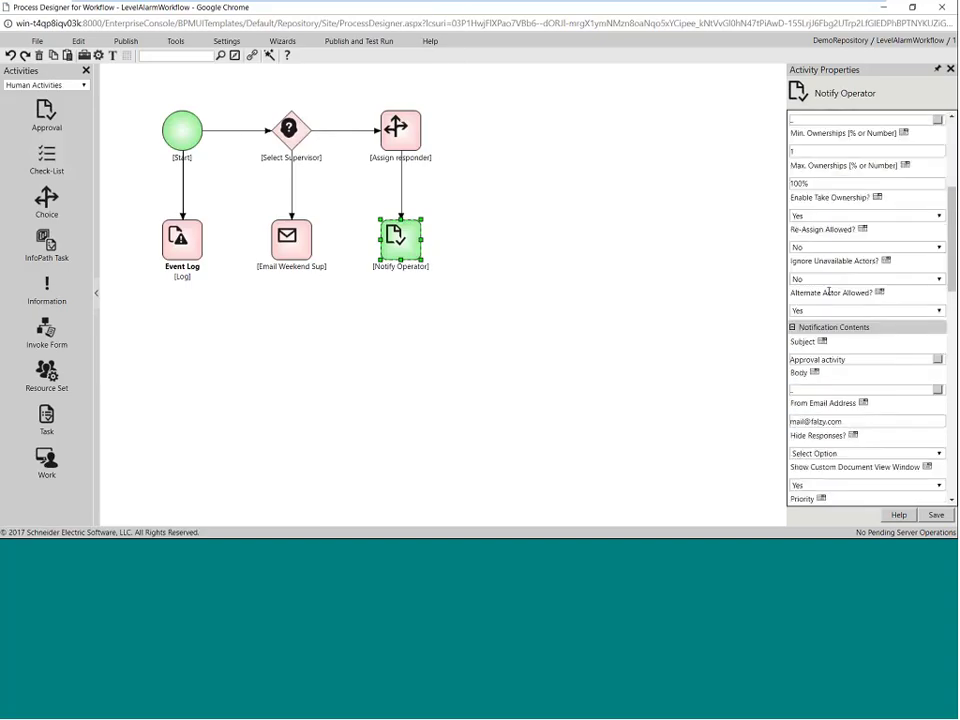
scroll(828, 291, down, 2)
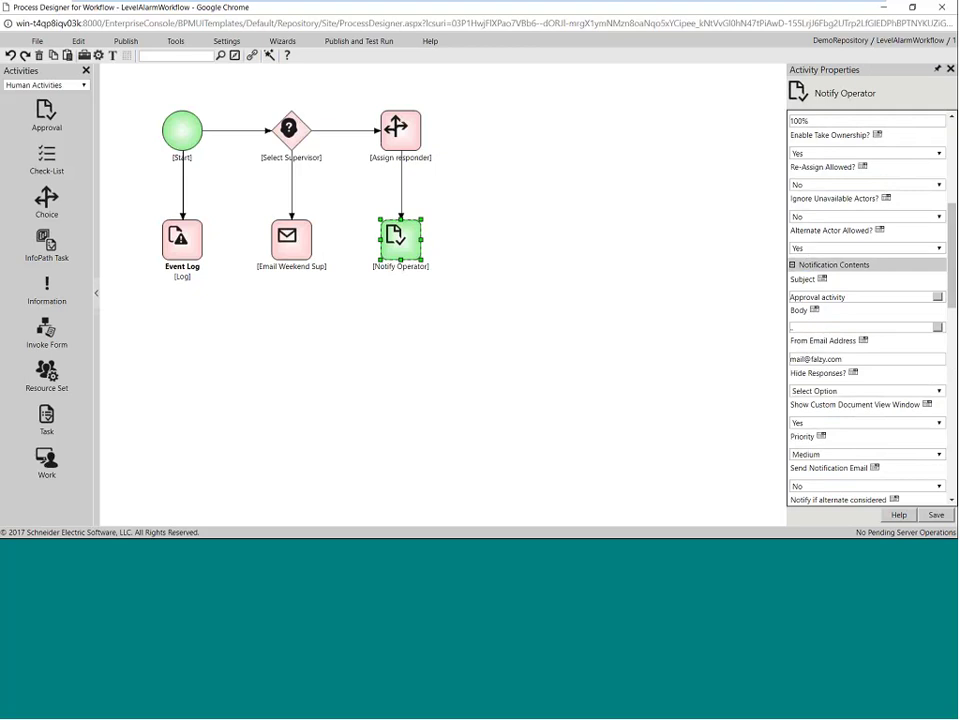
scroll(865, 362, down, 10)
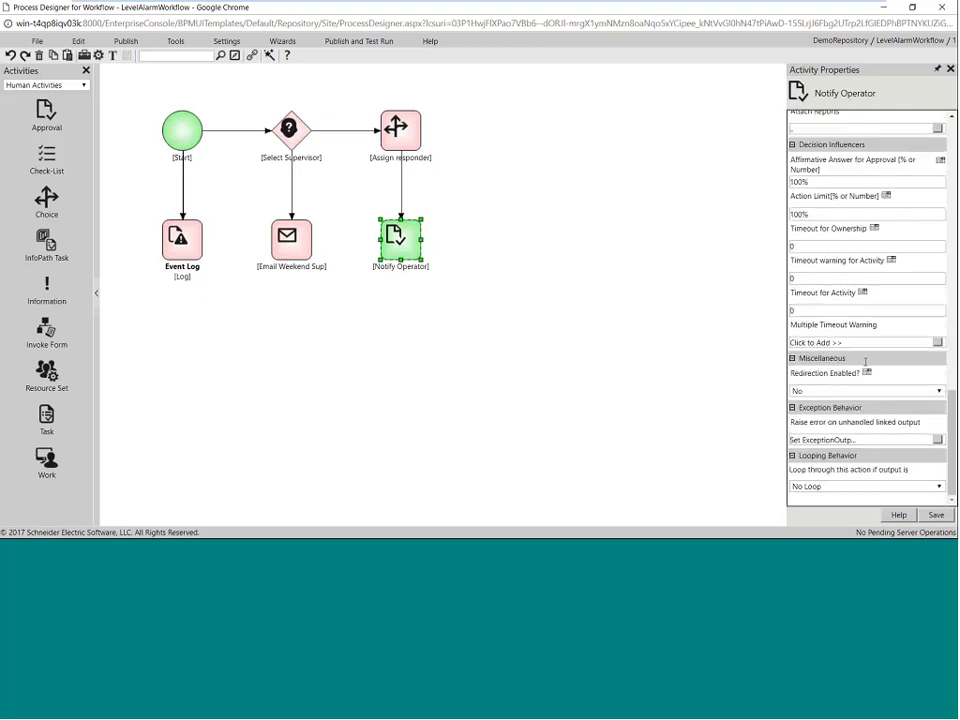
click(936, 515)
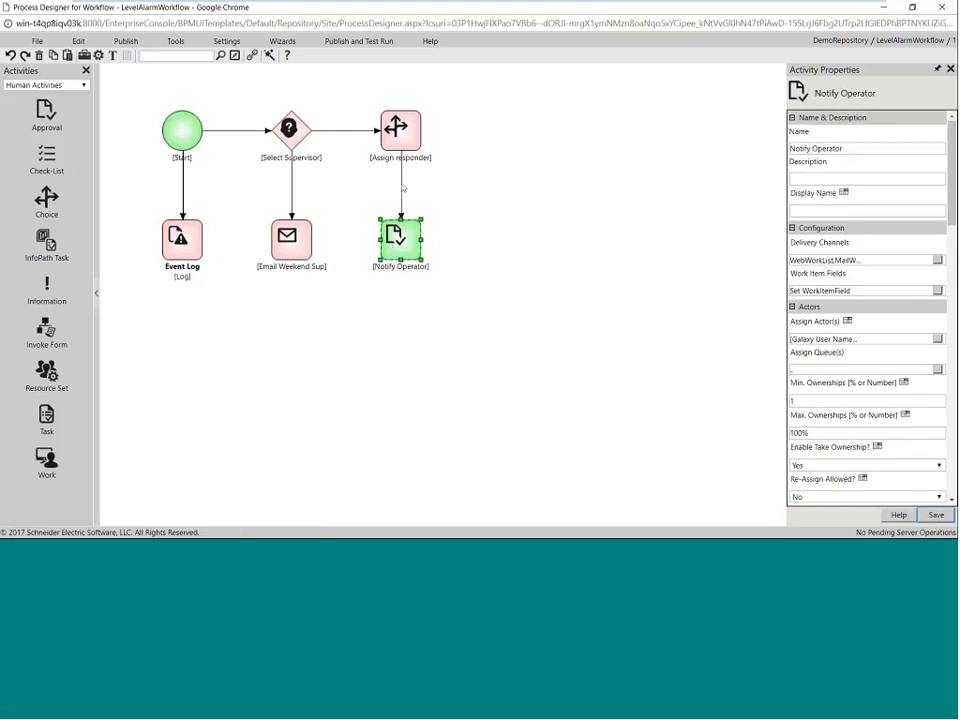
Step: Set the link from Select Supervisor to Email Weekend Sup to follow the Notify Weekend Supervisor output and save it
click(401, 188)
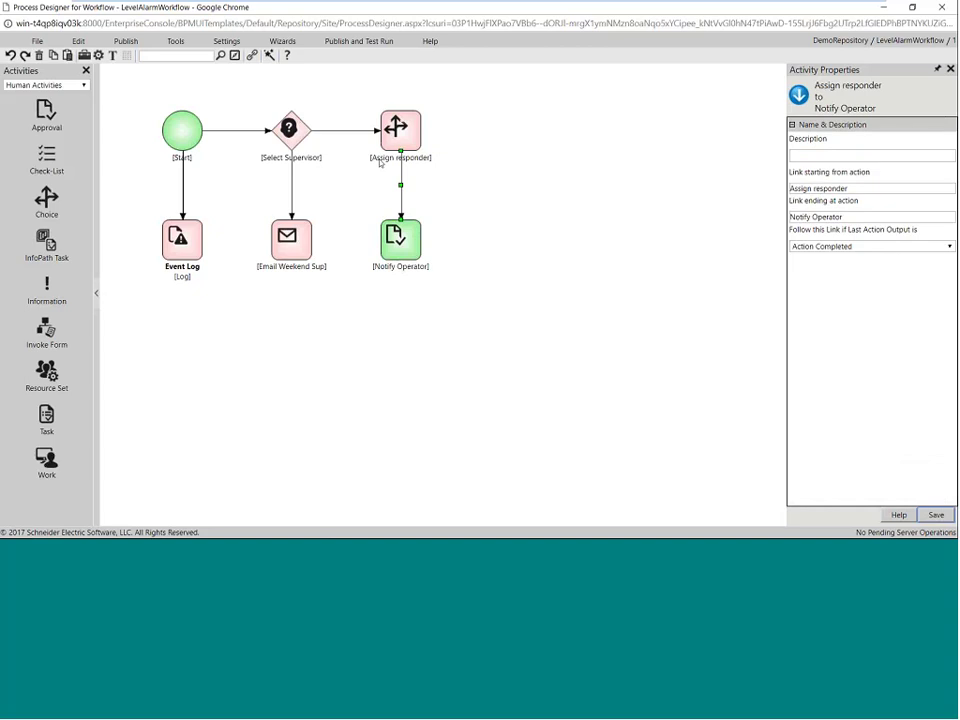
click(292, 190)
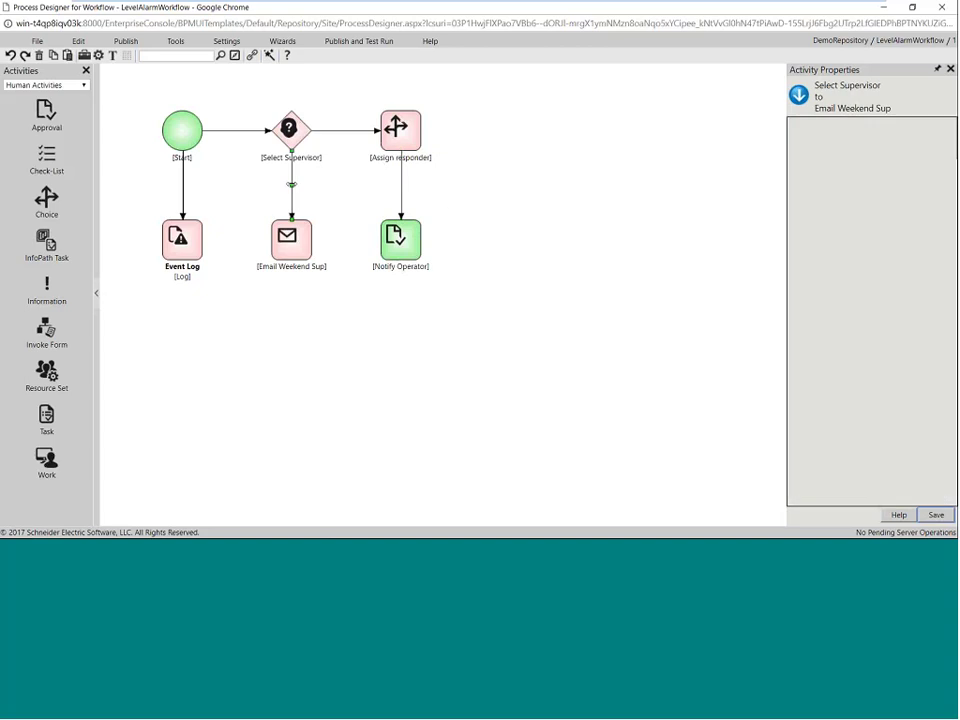
click(862, 247)
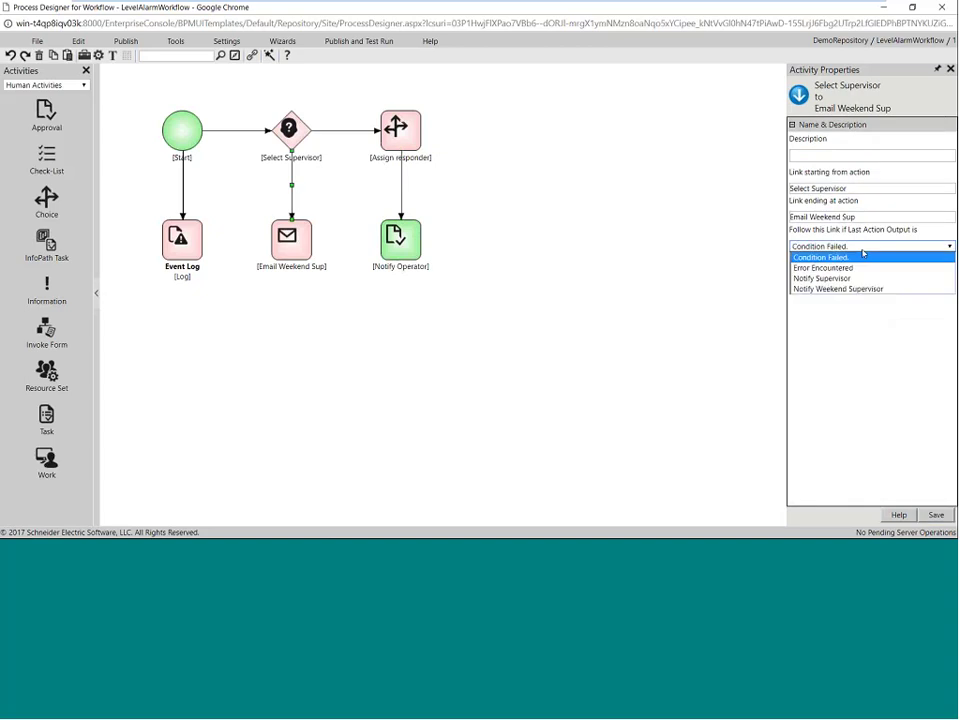
click(855, 289)
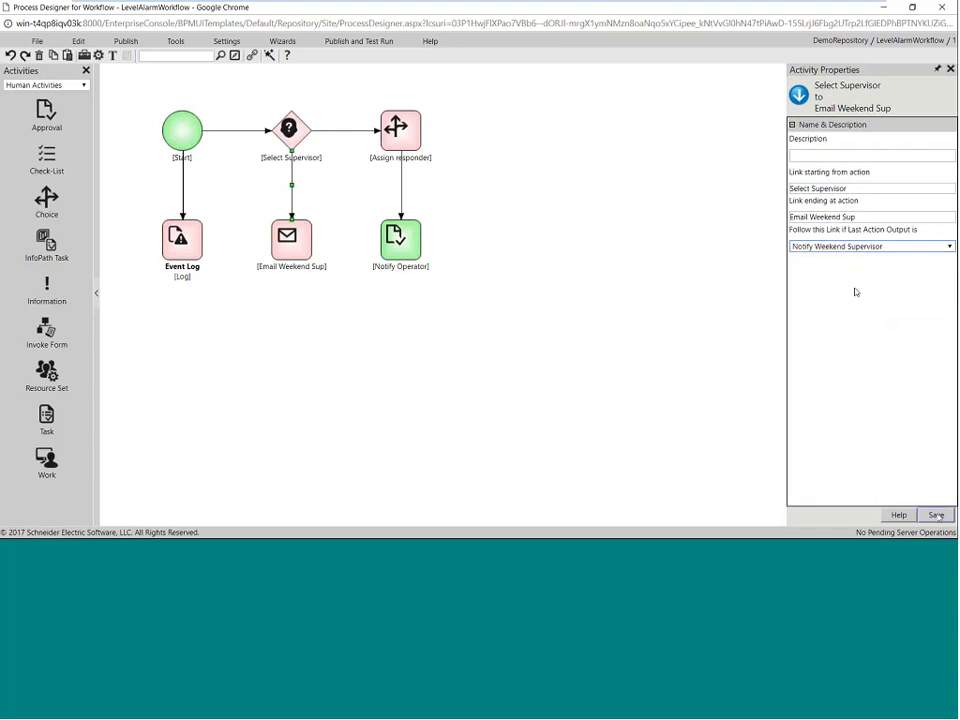
click(285, 202)
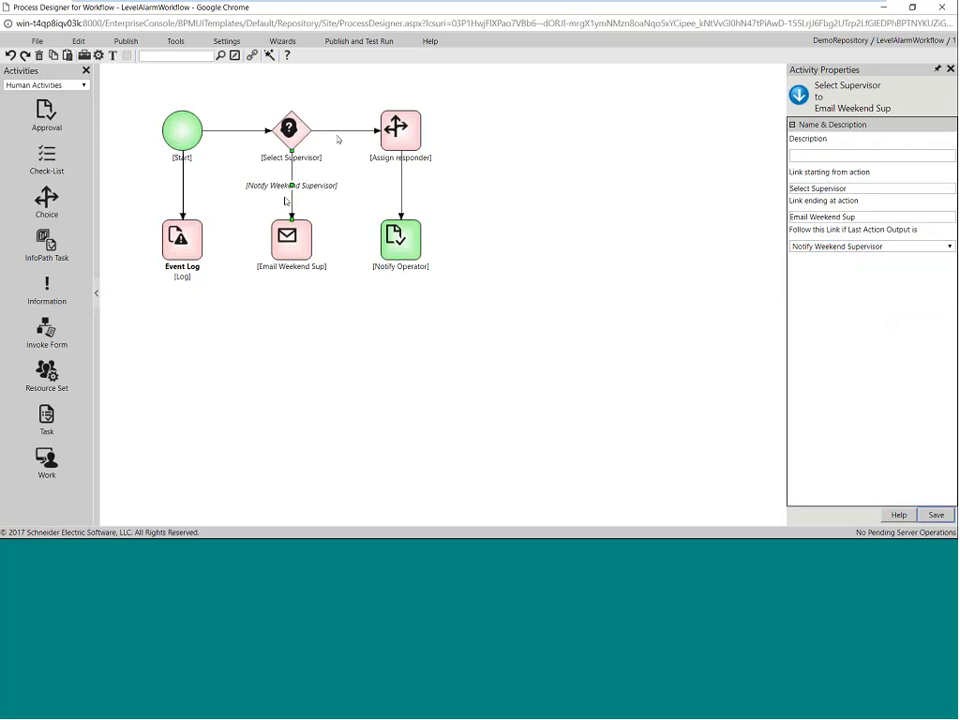
Step: Set the link from Select Supervisor to Assign responder to follow the Notify Supervisor output and save it
click(337, 137)
click(860, 246)
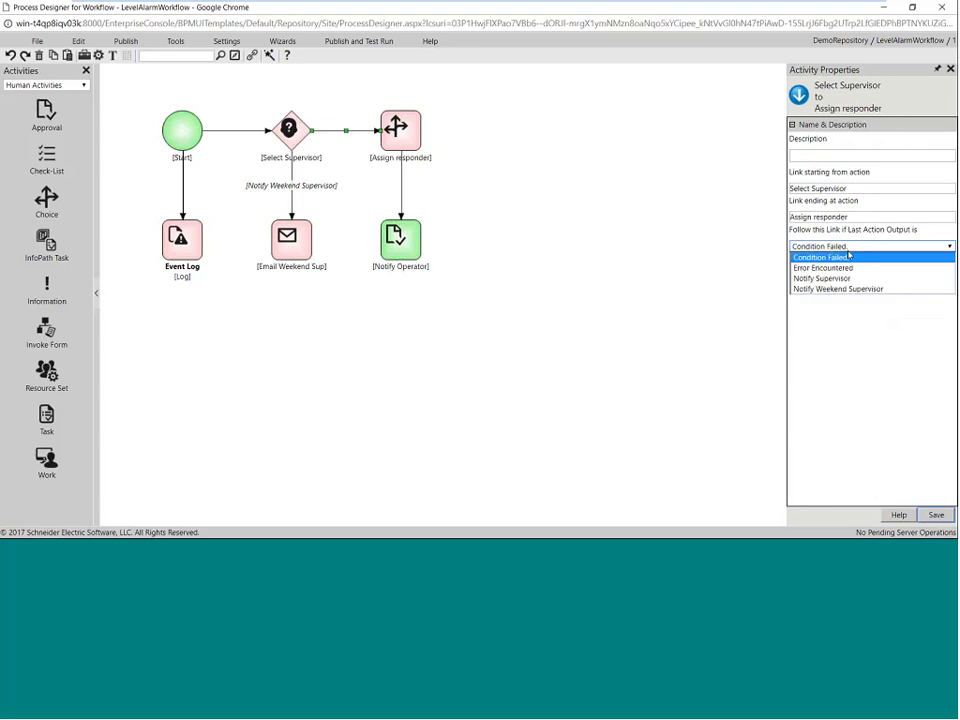
click(830, 278)
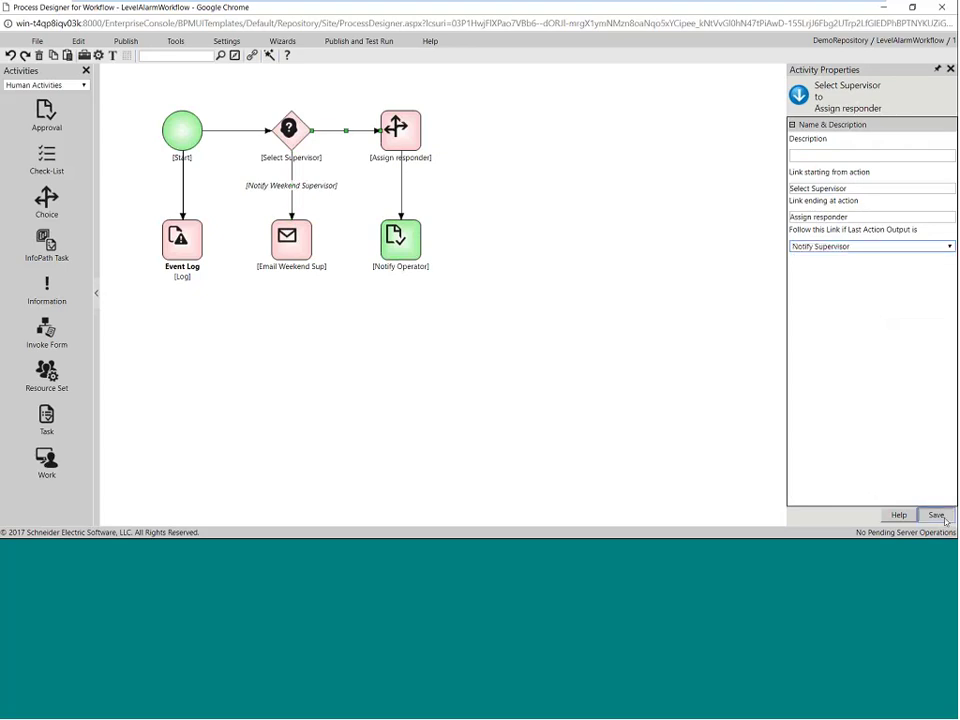
click(945, 520)
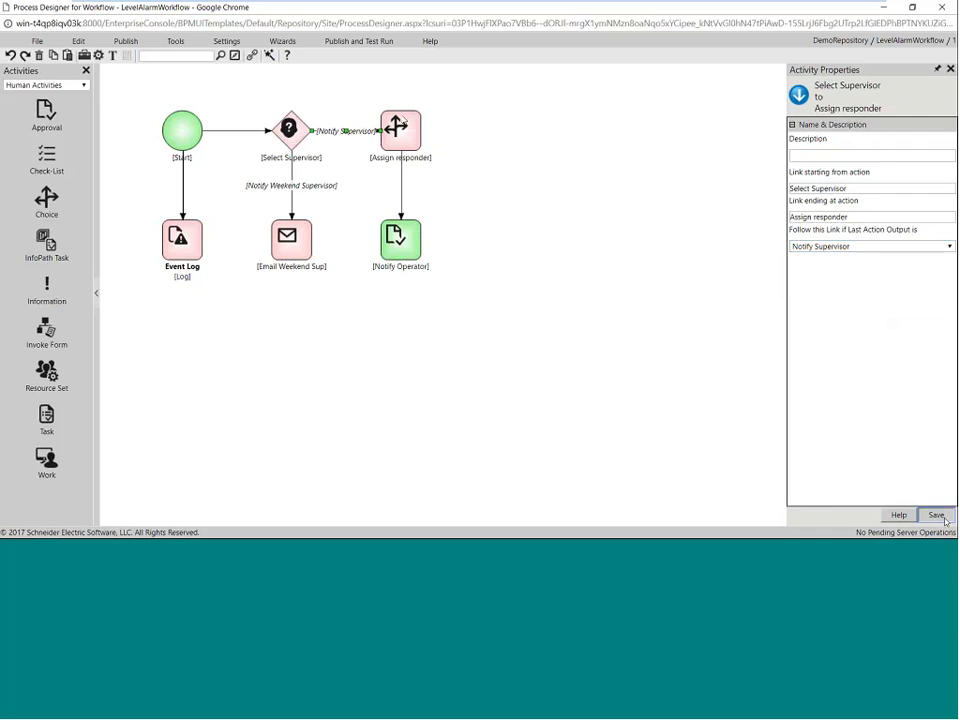
Step: Make the Assign responder to Notify Operator link follow the Notify Operator output, save it and shift the link towards the activities' left side
click(400, 192)
click(845, 247)
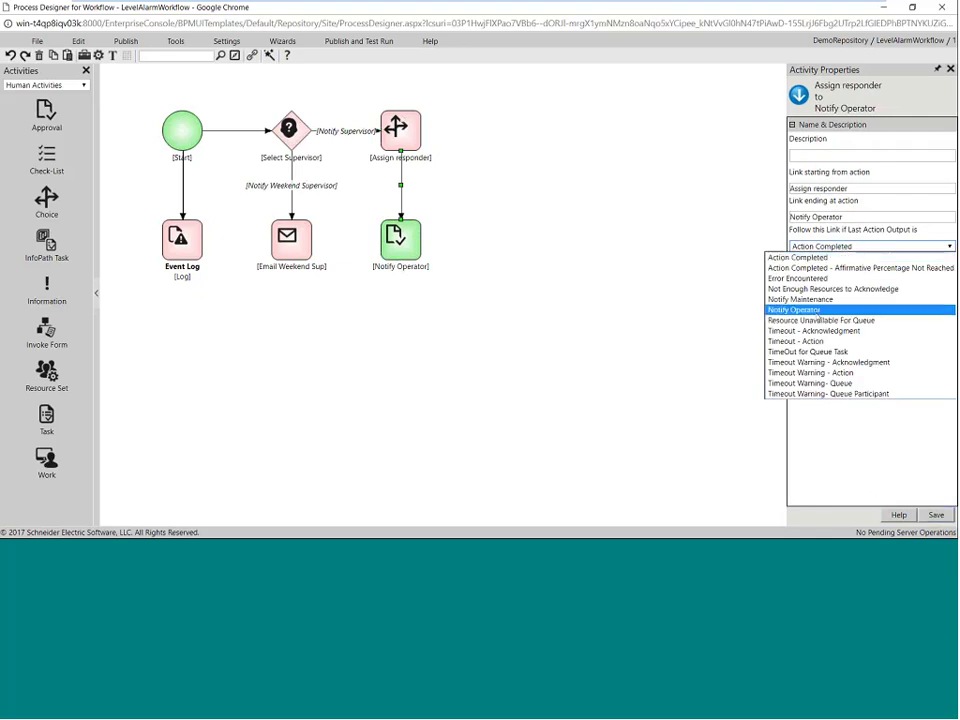
click(818, 311)
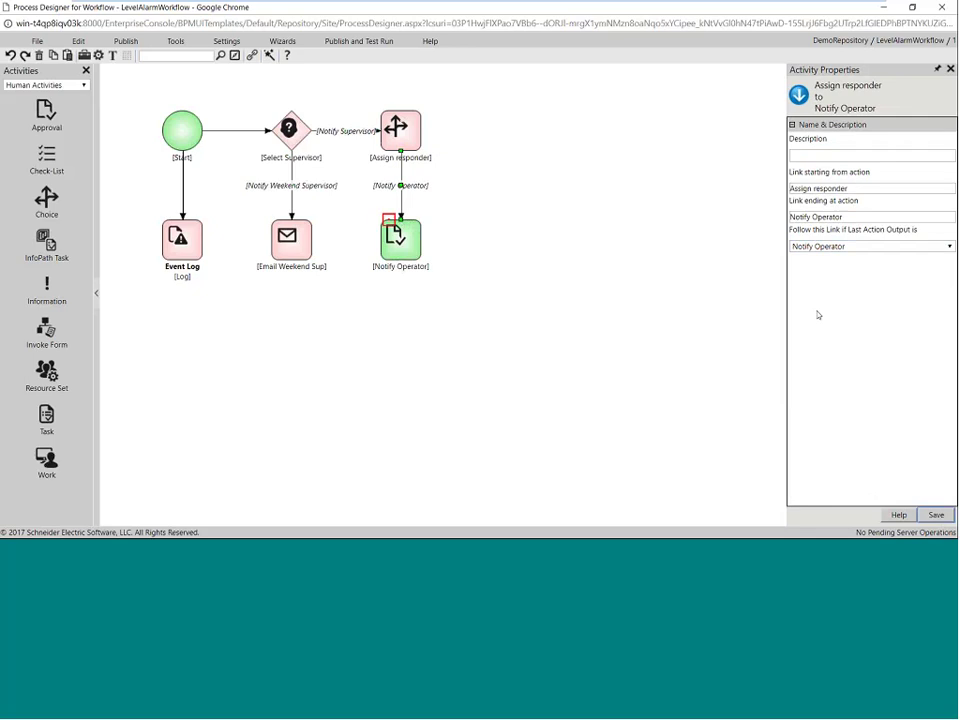
drag(401, 151, 389, 151)
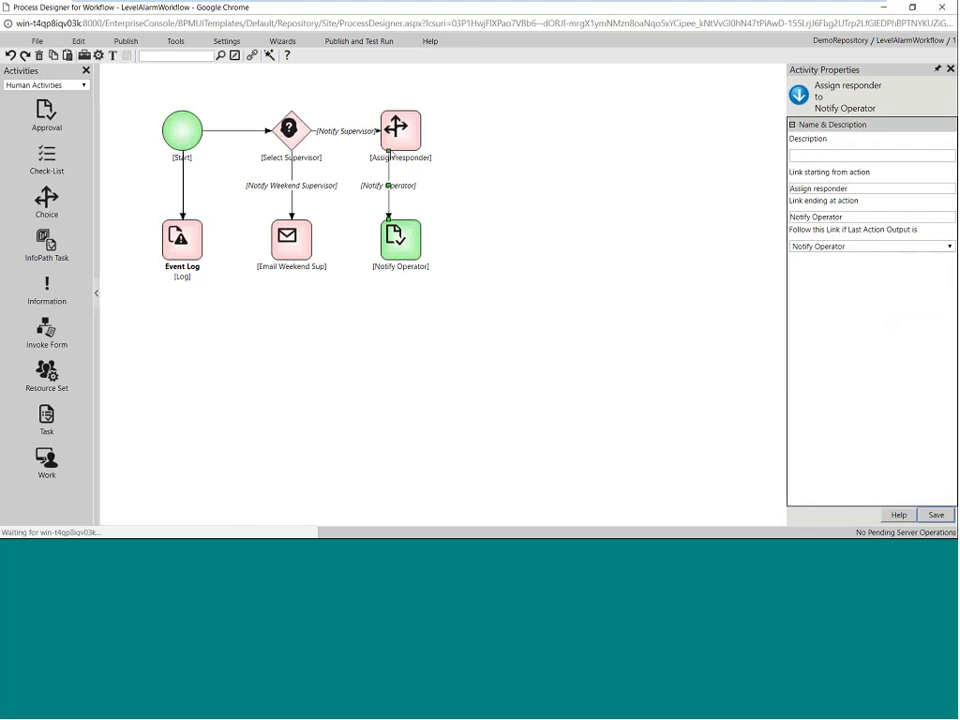
Step: Add a return link from the Notify Operator activity to the Assign responder activity
click(411, 245)
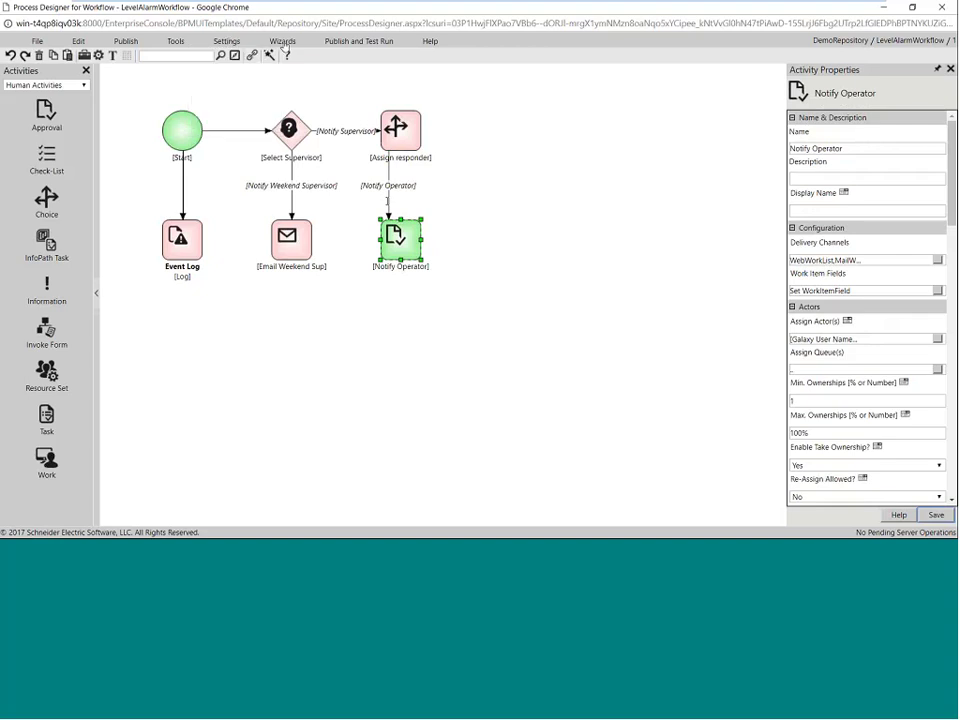
mouse_move(262, 56)
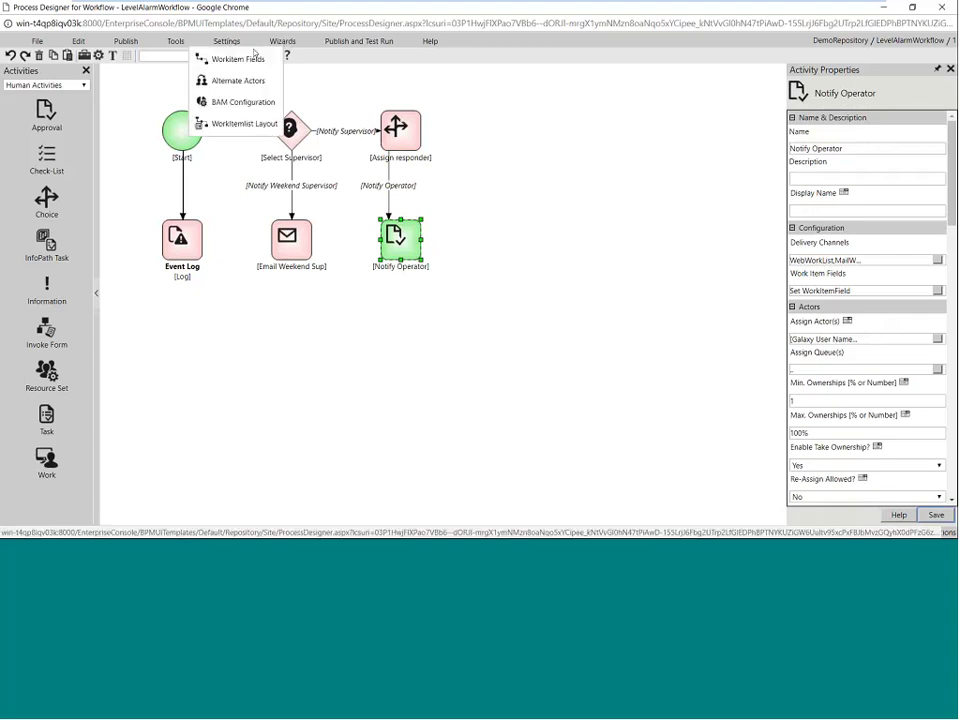
click(237, 64)
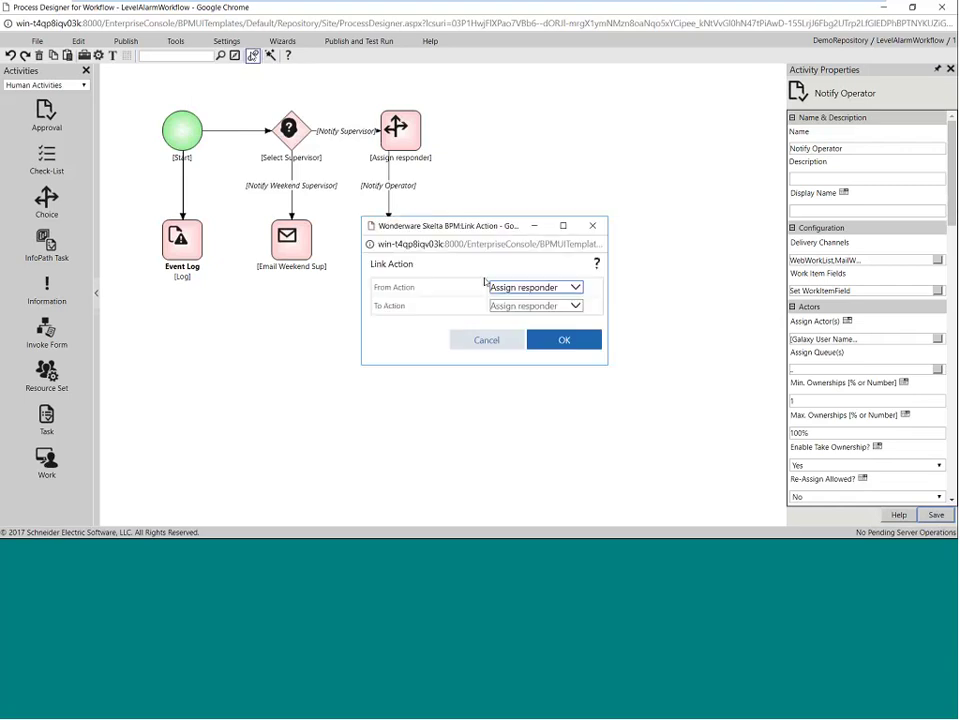
click(535, 287)
click(523, 337)
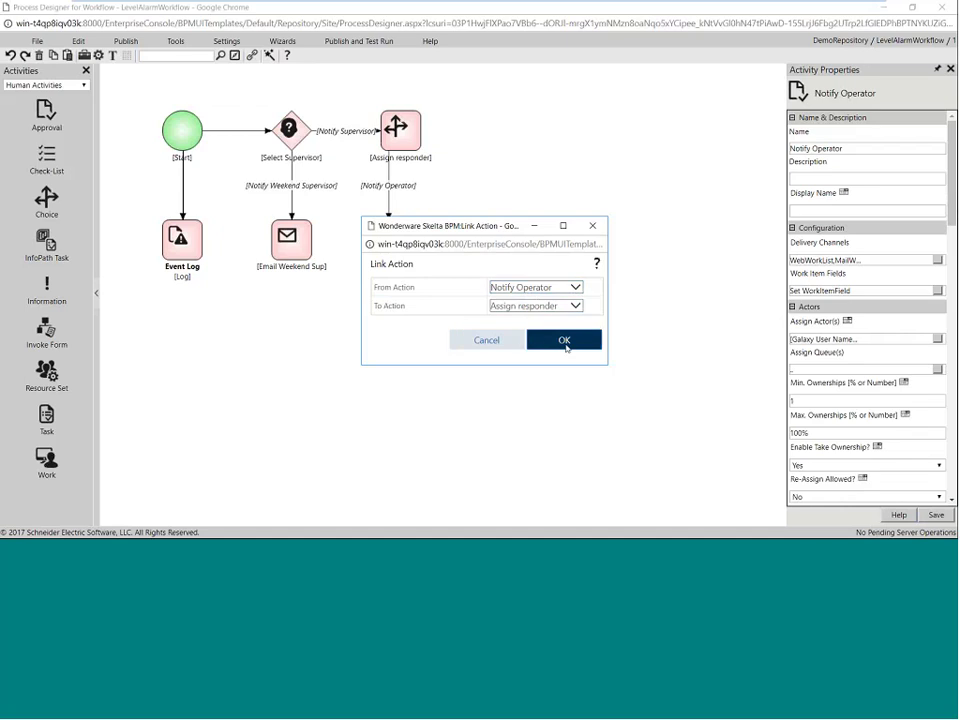
click(565, 340)
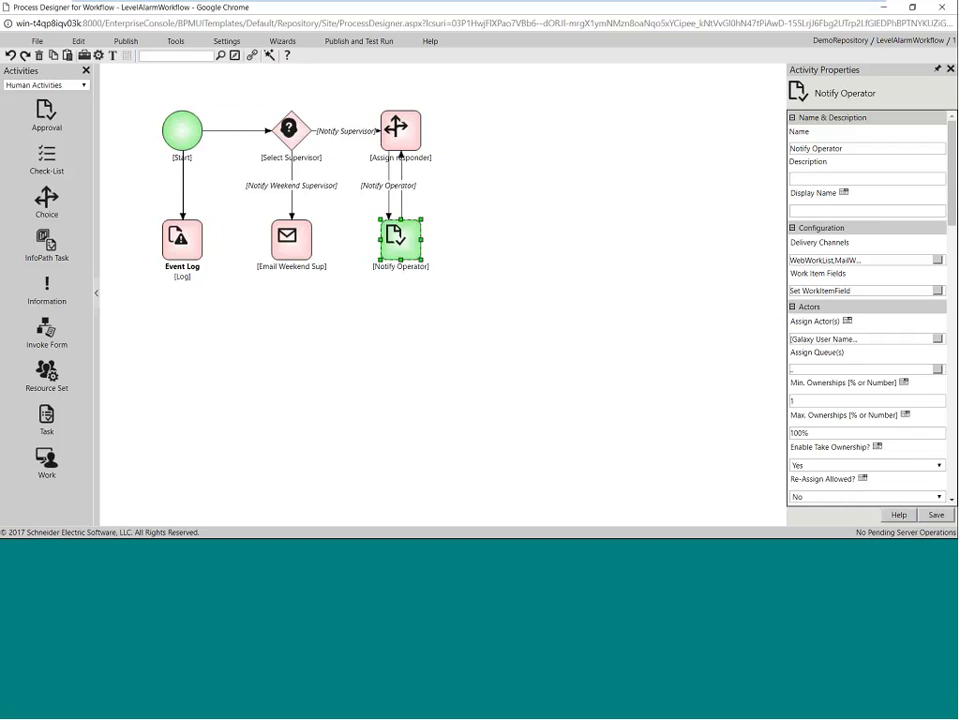
Step: Set the return link to Assign responder to follow the Rejected output, save it and reroute it around the right side of both activities
click(401, 195)
click(811, 246)
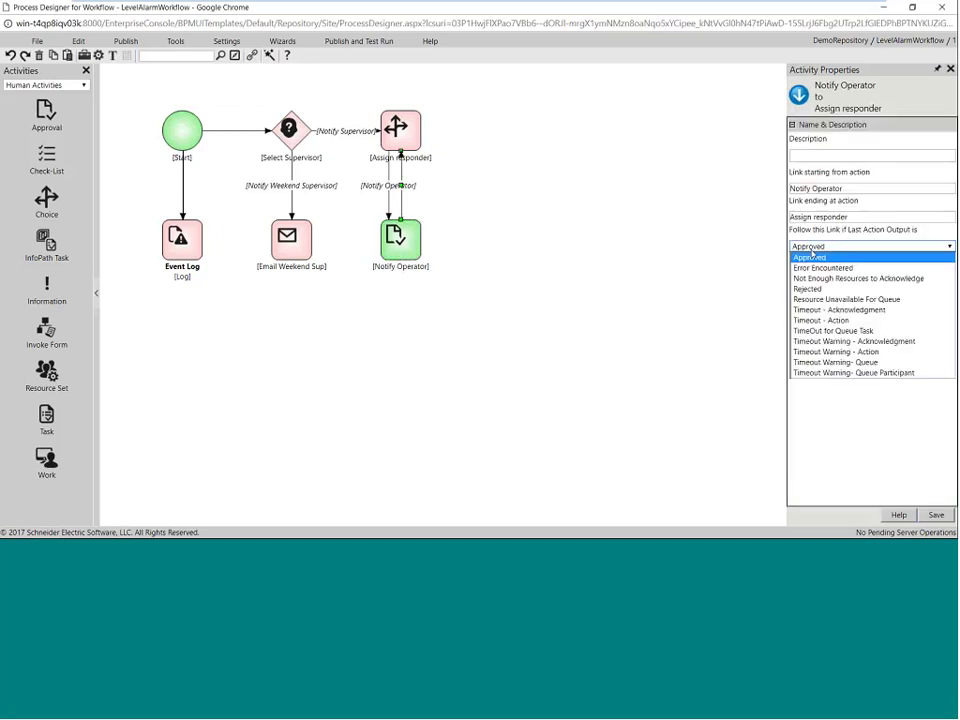
click(808, 289)
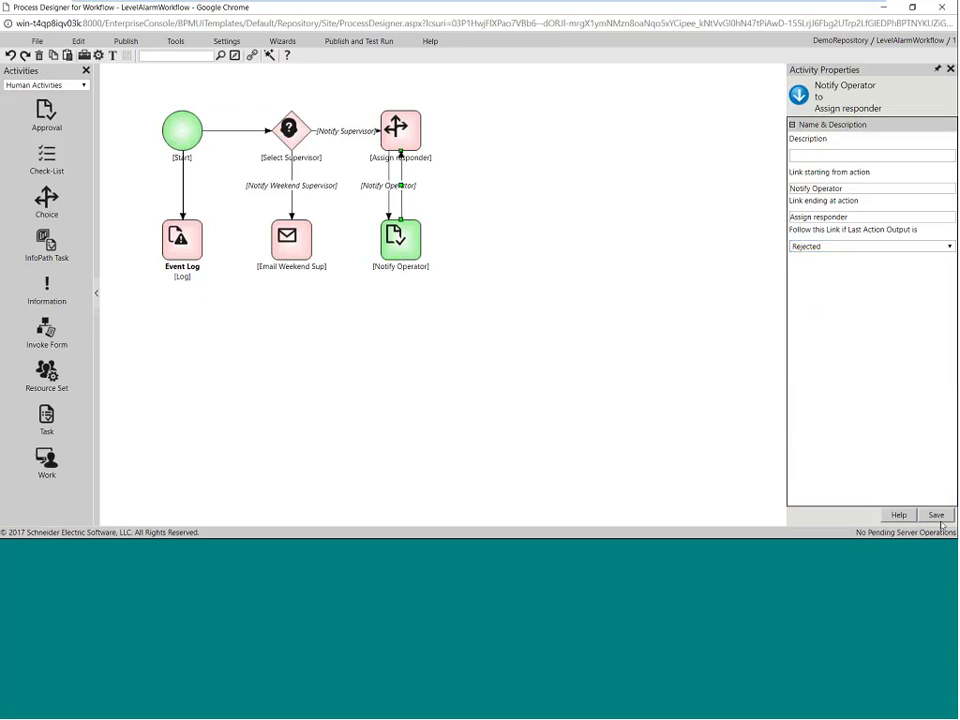
click(936, 514)
drag(421, 229, 421, 252)
click(420, 143)
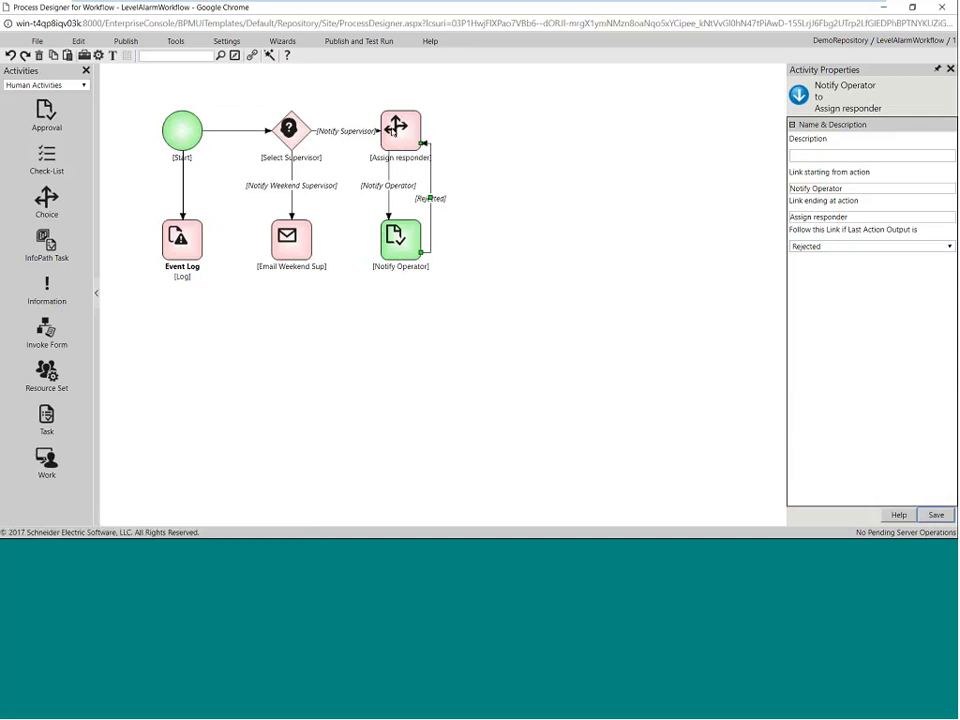
Step: Add a Workflow activity from Engine Activities to the right of Assign responder, linked from it
click(397, 142)
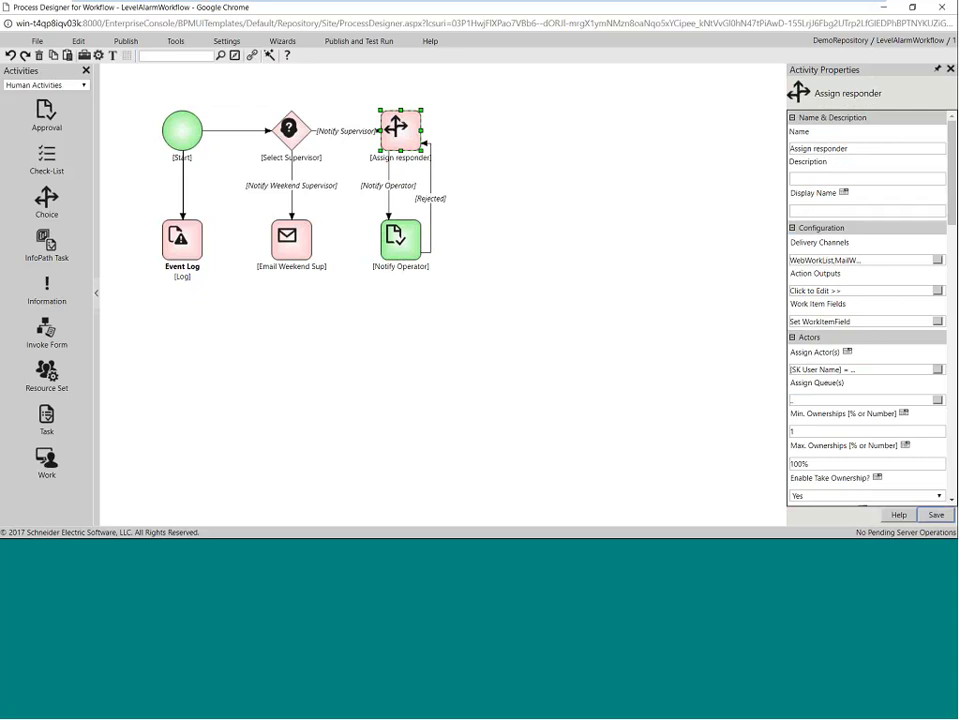
click(47, 85)
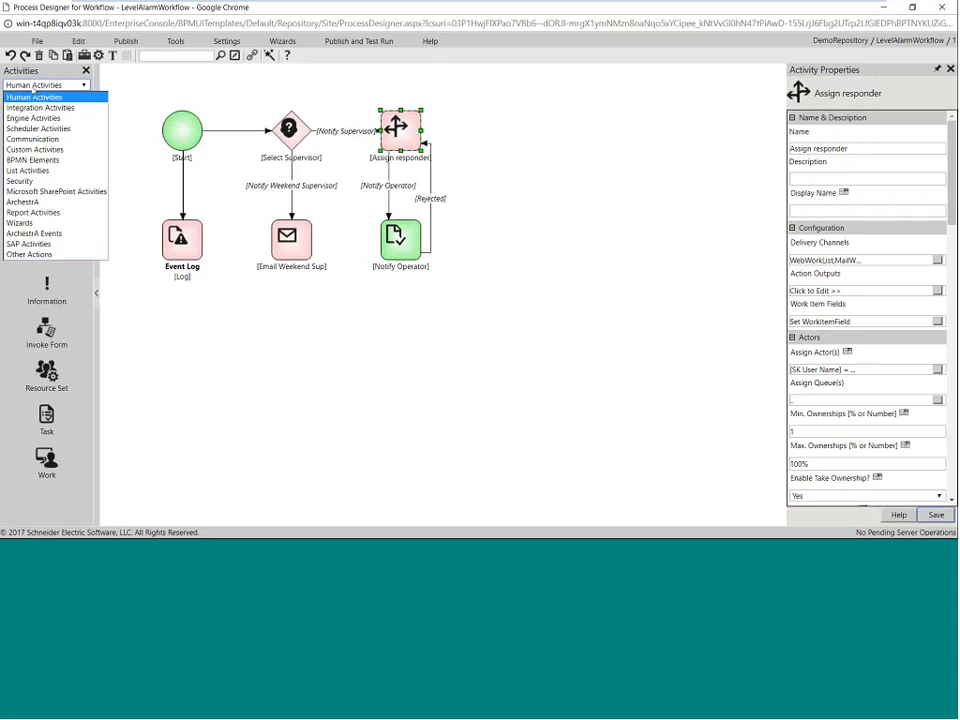
click(33, 118)
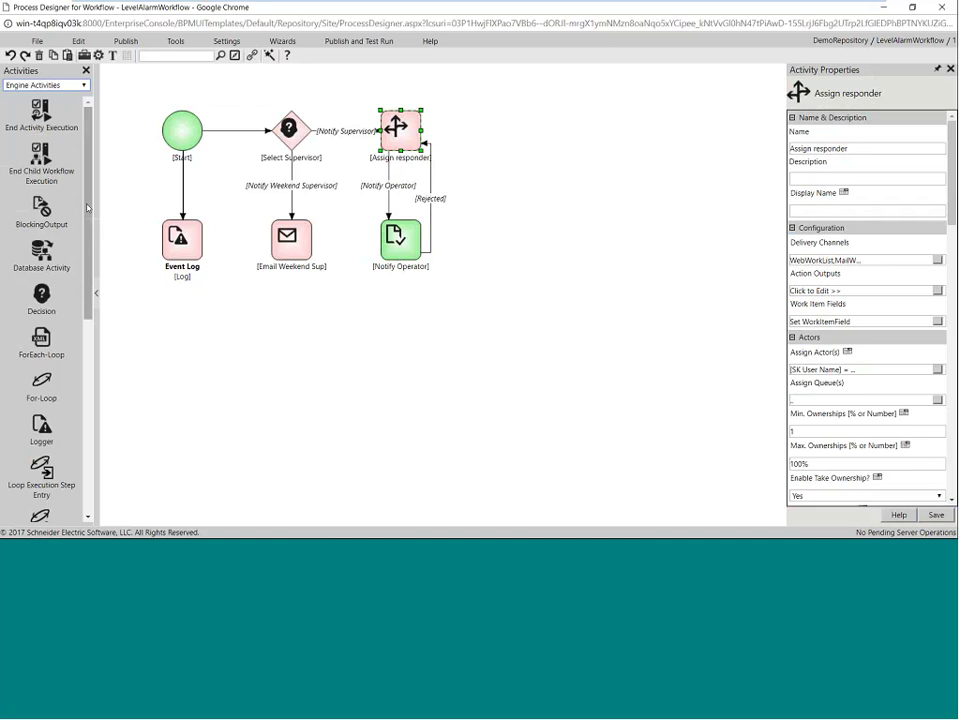
scroll(87, 208, down, 4)
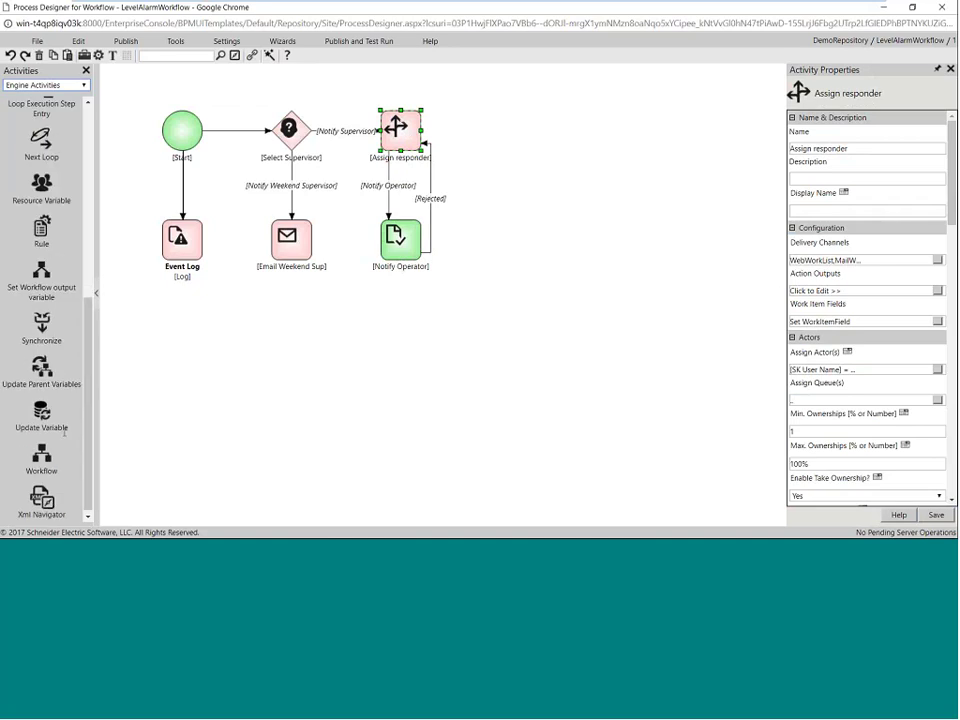
right_click(50, 355)
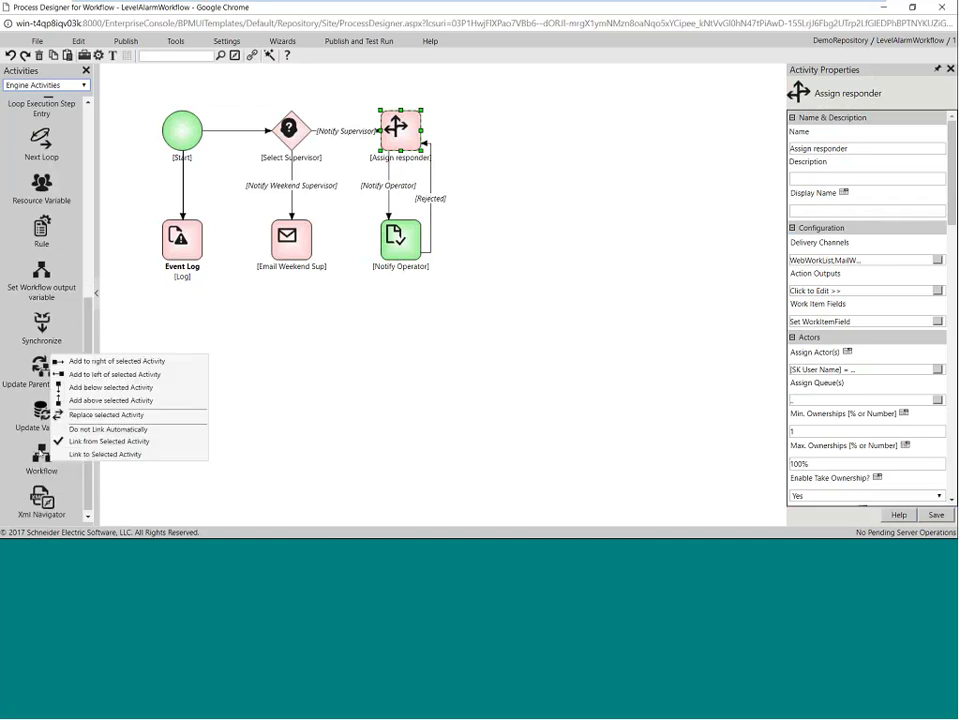
click(91, 363)
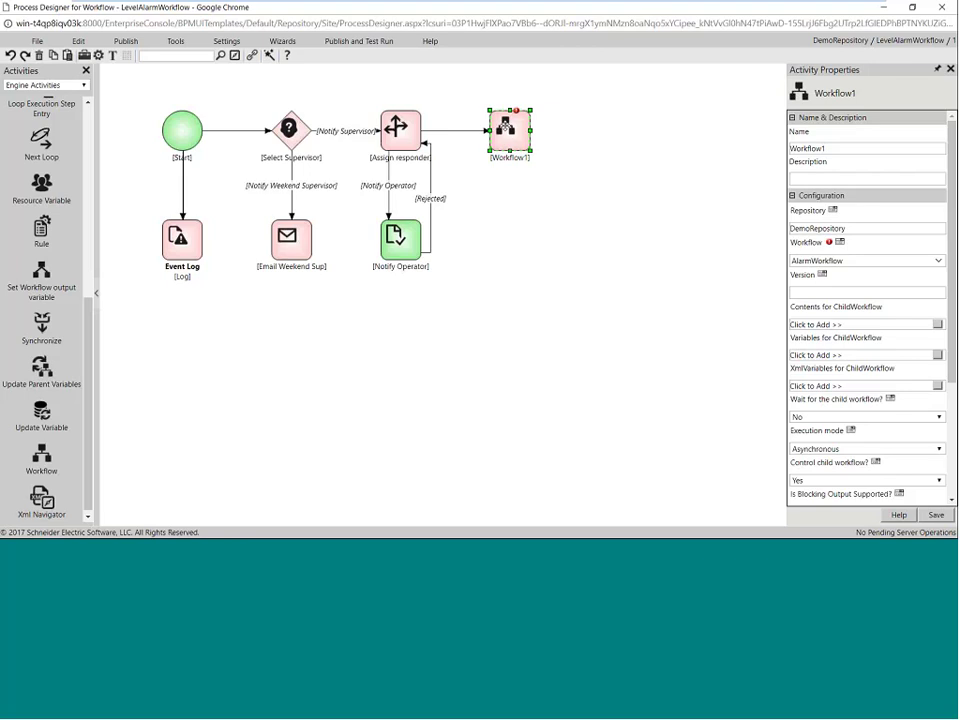
Step: Set the link from Assign responder to the Workflow activity to follow the Notify Maintenance output and save it
click(486, 131)
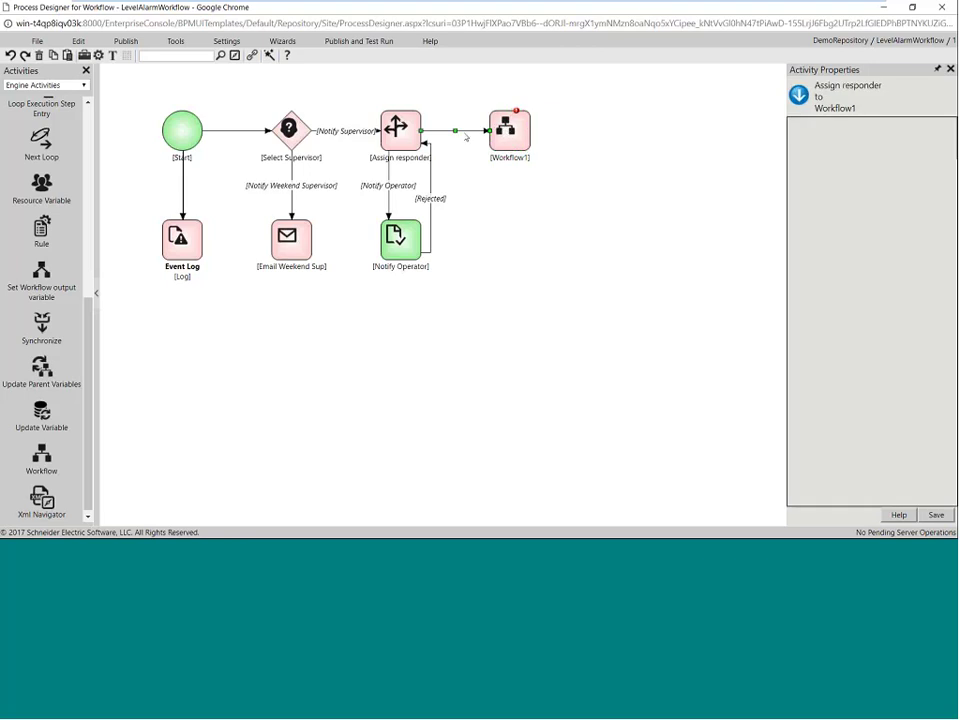
click(870, 246)
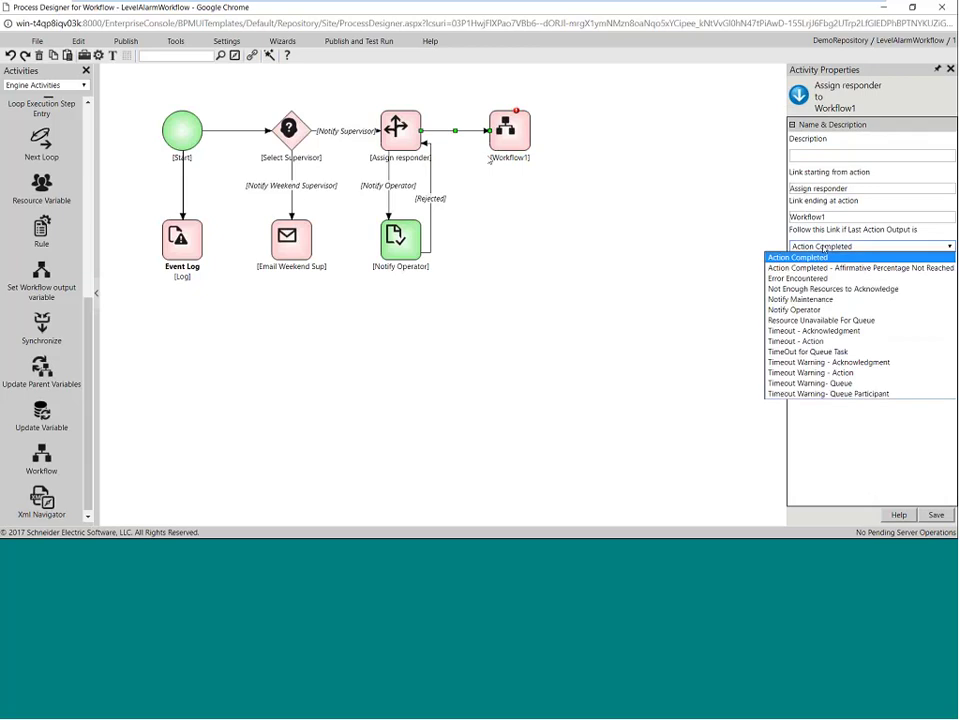
click(810, 300)
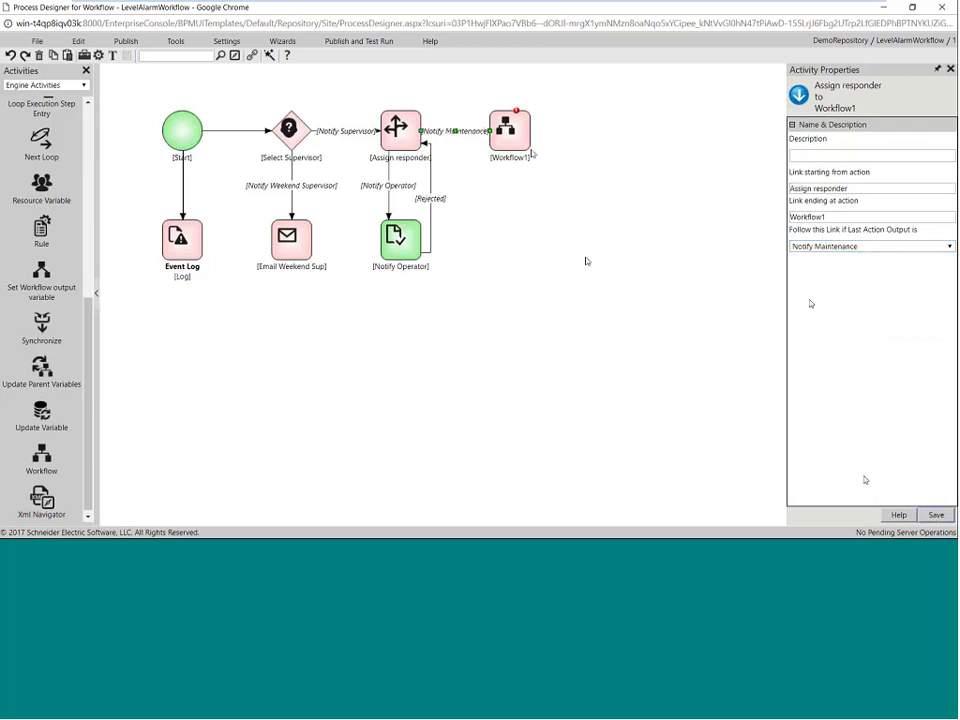
Step: Name the Workflow activity Start MaintenanceWorkflow, choose MaintenanceWorkflow as its child workflow and save its properties
click(521, 130)
click(824, 148)
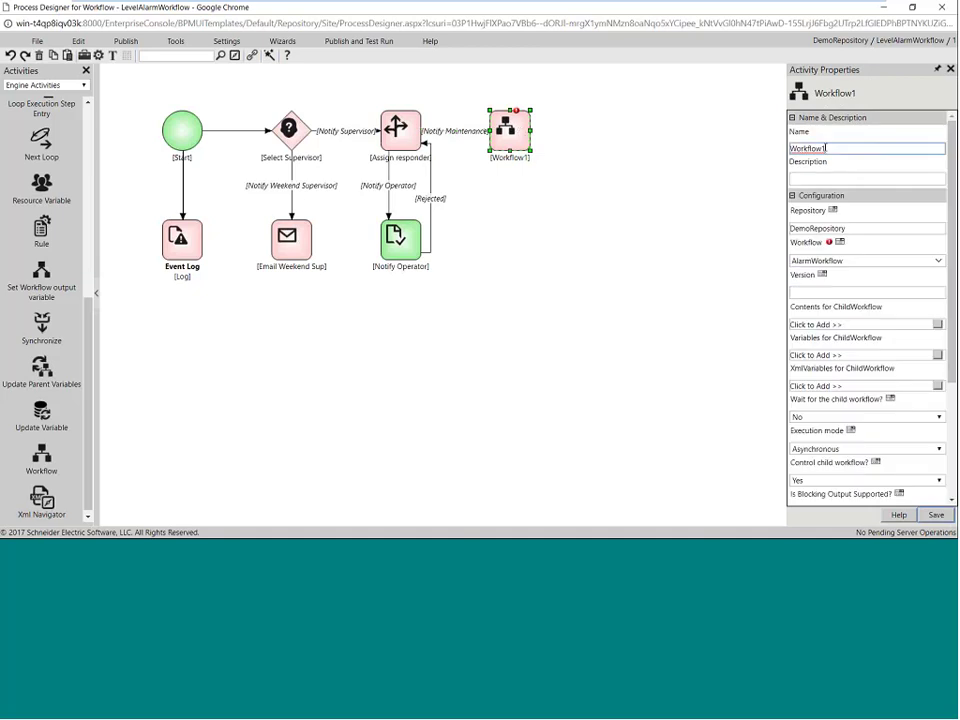
double_click(824, 148)
text(Start MaintenanceWork)
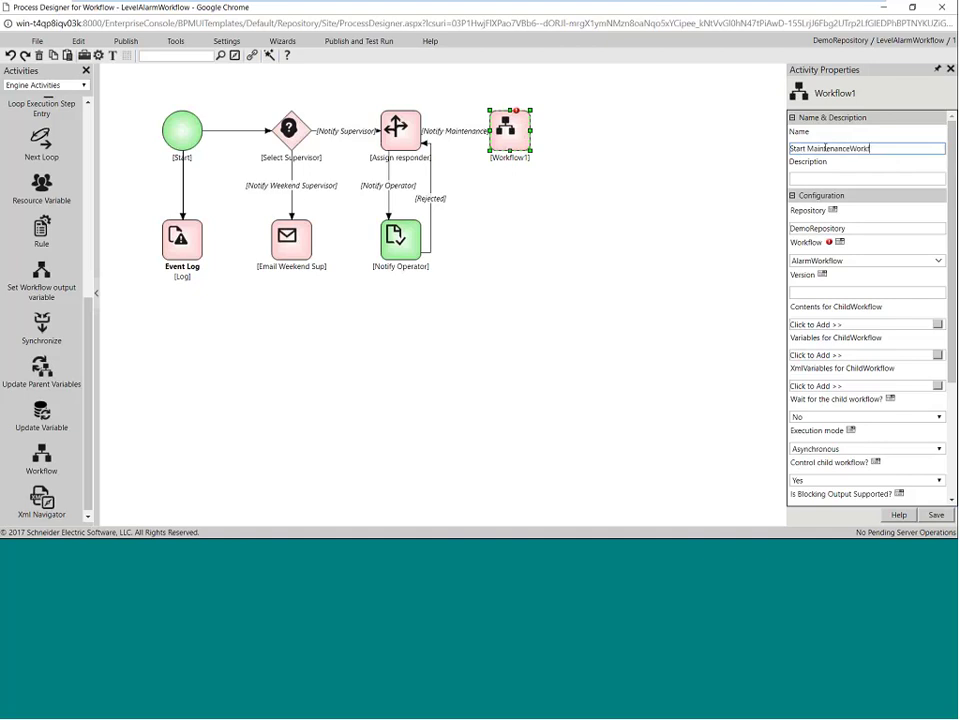
text(flow)
click(935, 261)
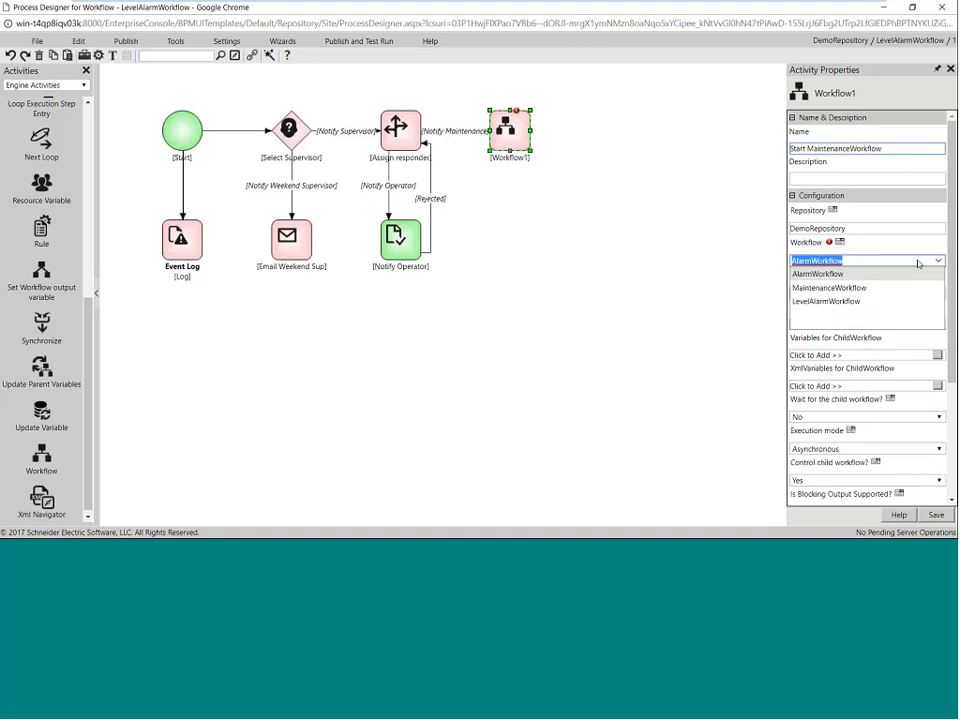
click(861, 287)
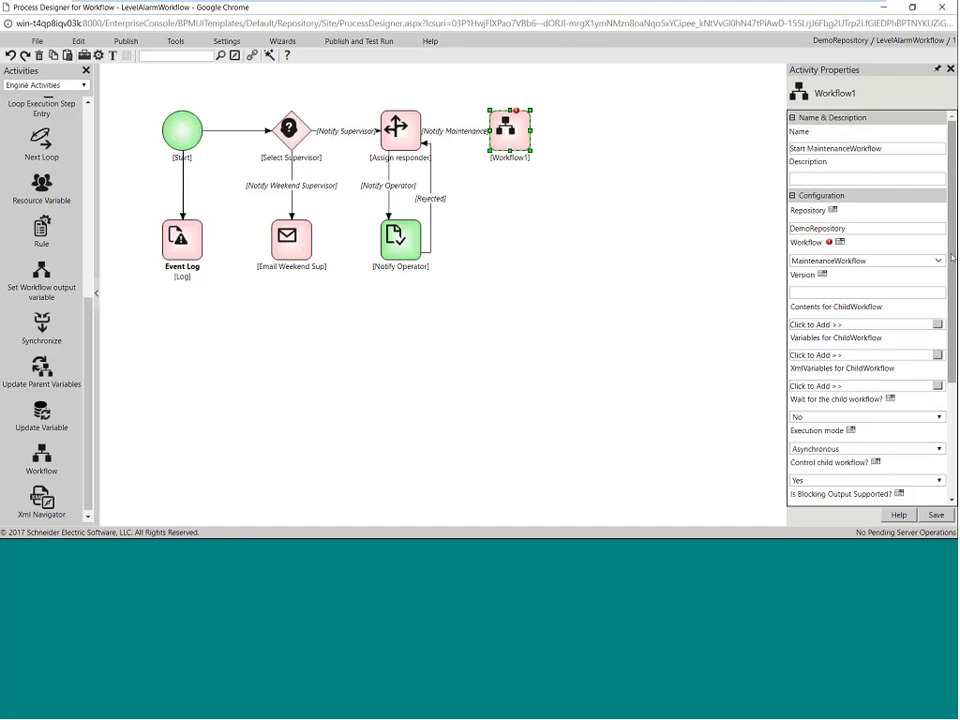
scroll(945, 462, down, 5)
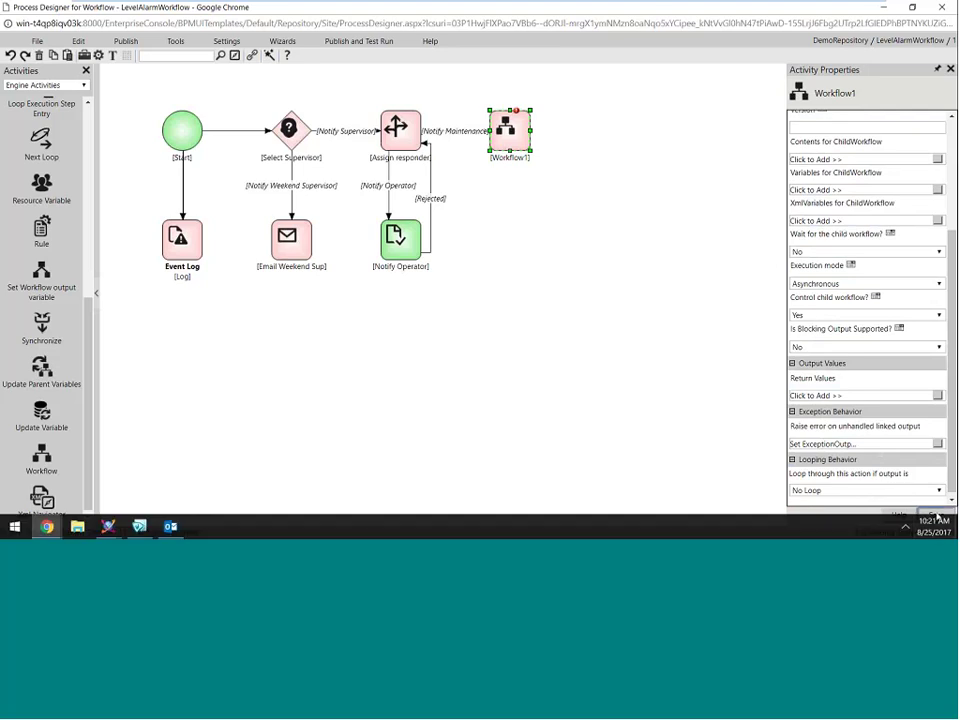
key(Delete)
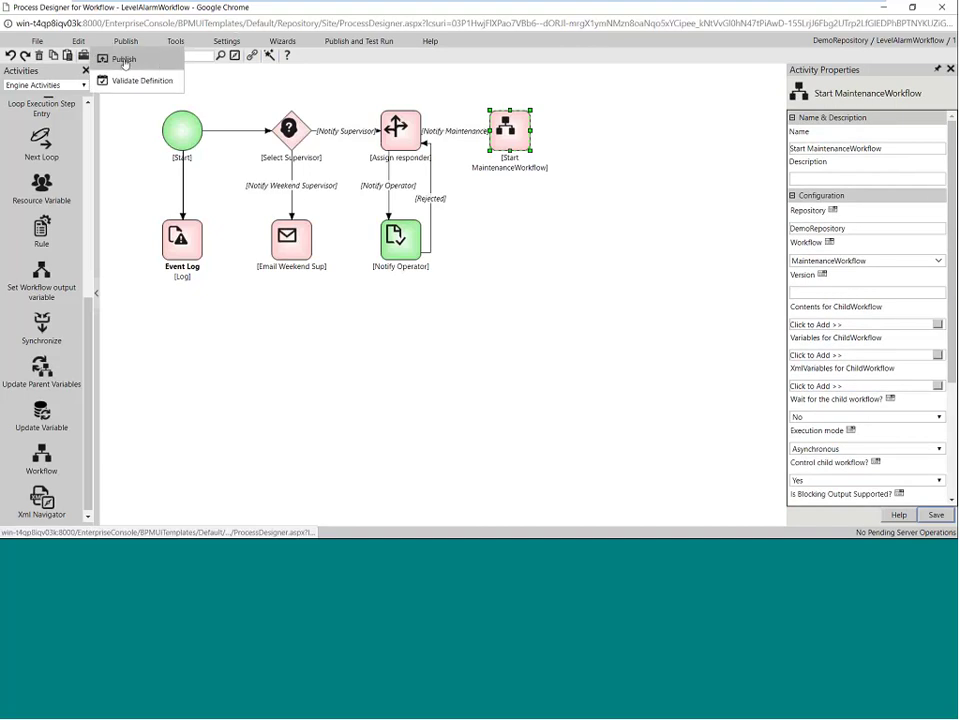
Step: Publish LevelAlarmWorkflow and return to the workflow list
click(124, 60)
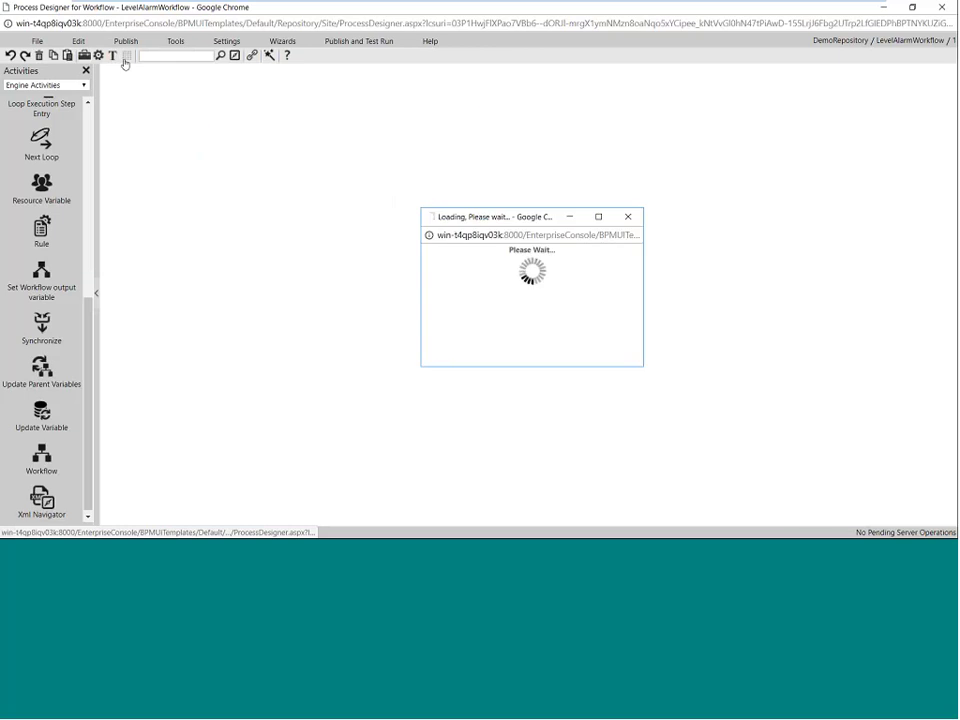
click(600, 338)
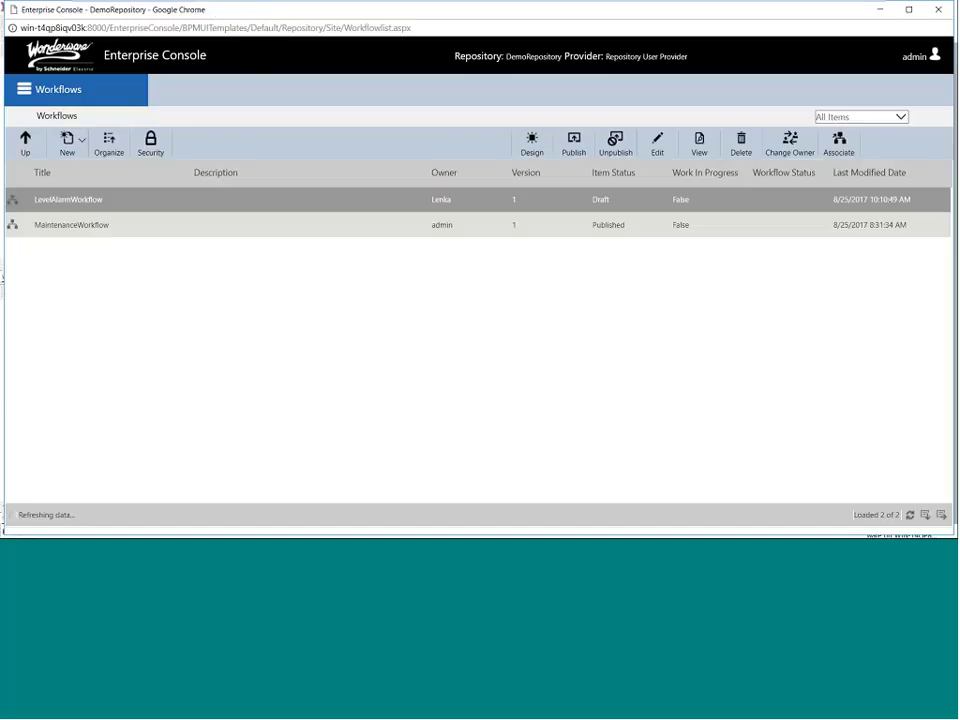
Step: View the MaintenanceWorkflow diagram read-only to examine its activities and approval paths, and close it
click(74, 226)
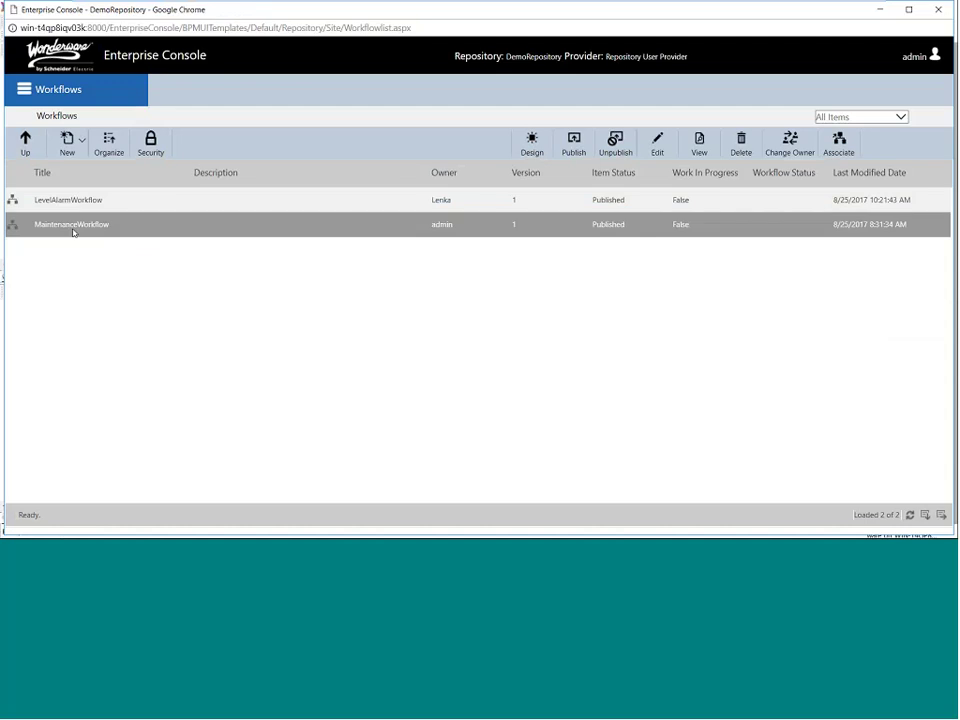
click(700, 137)
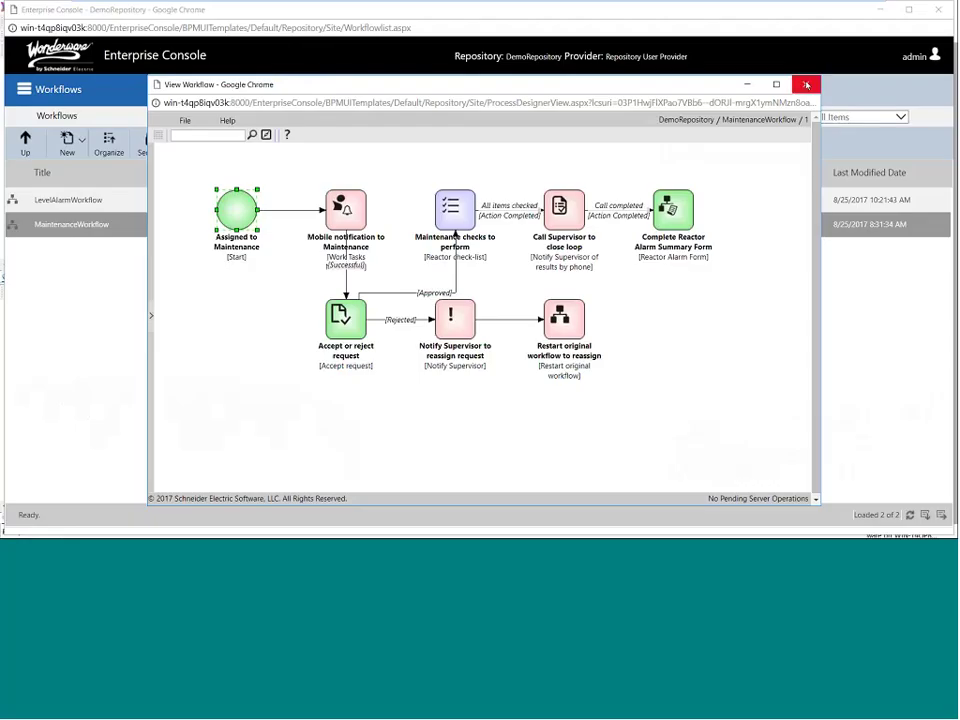
key(ctrl+w)
Step: Go to the Forms list and open AlarmForm in the Forms Designer
click(29, 88)
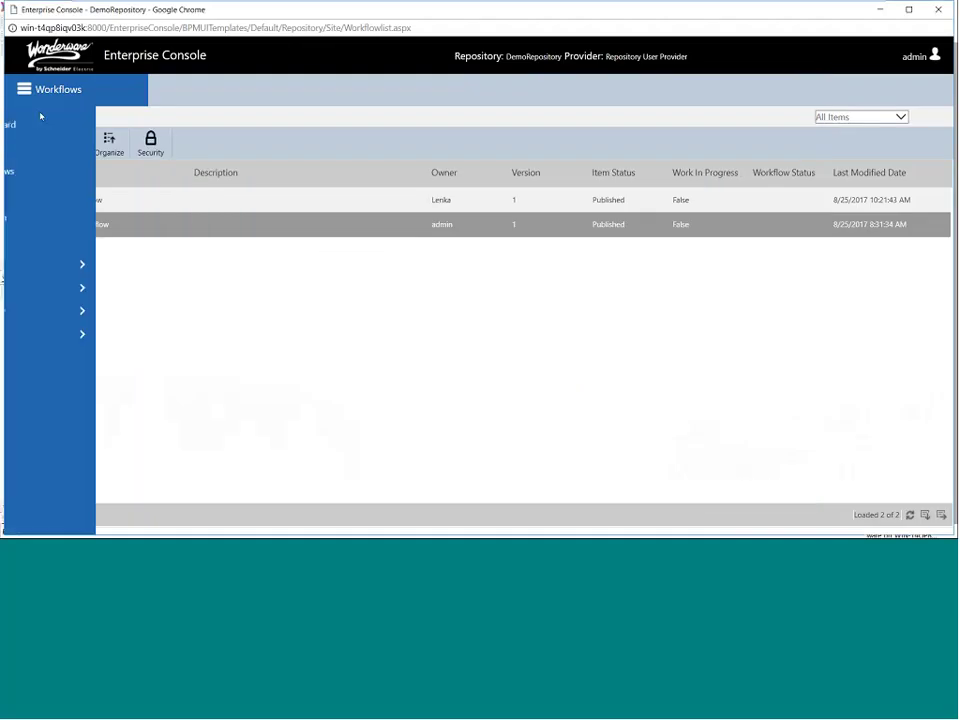
click(38, 194)
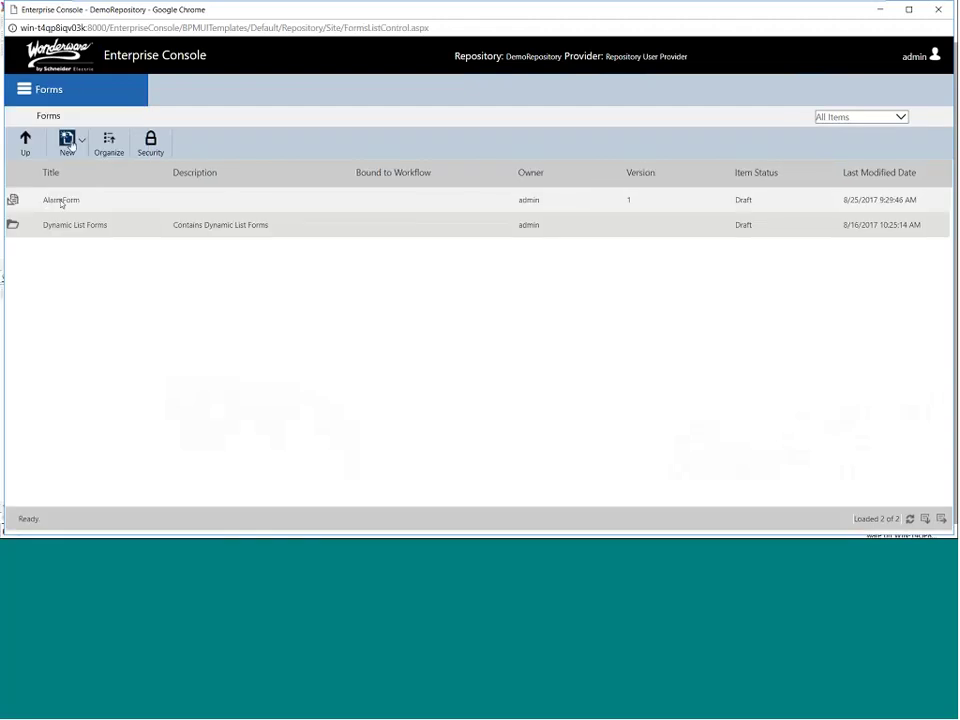
click(70, 145)
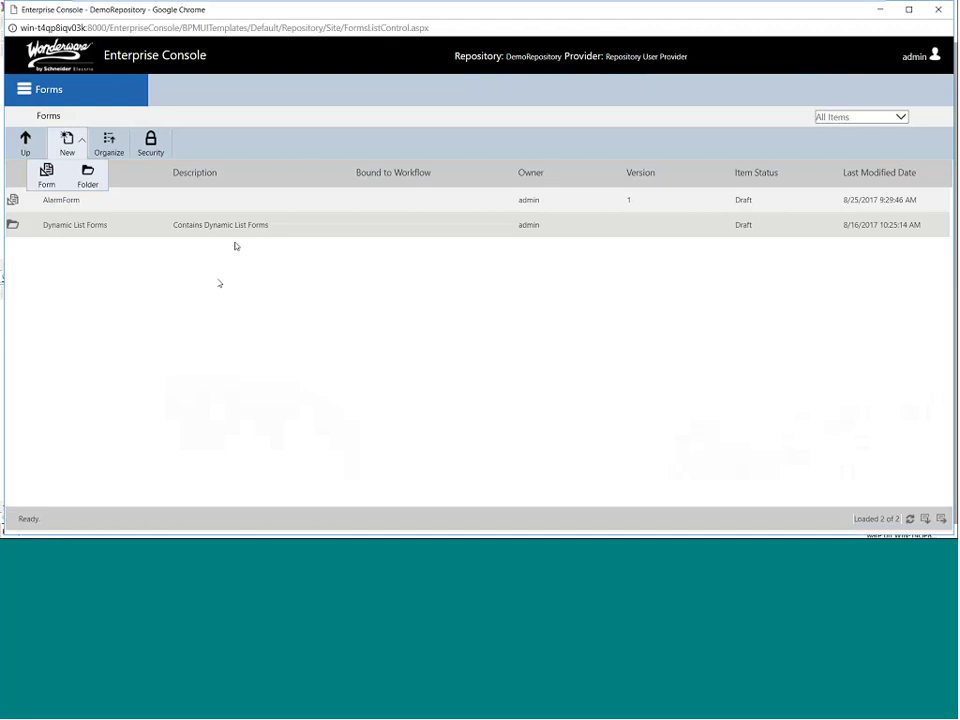
click(360, 200)
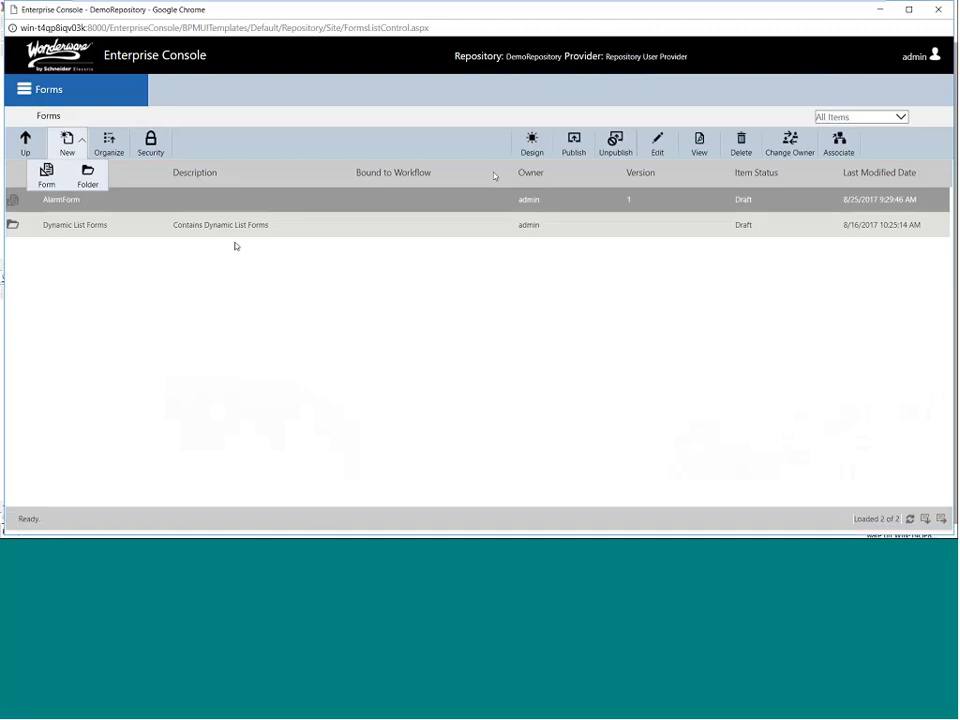
double_click(550, 202)
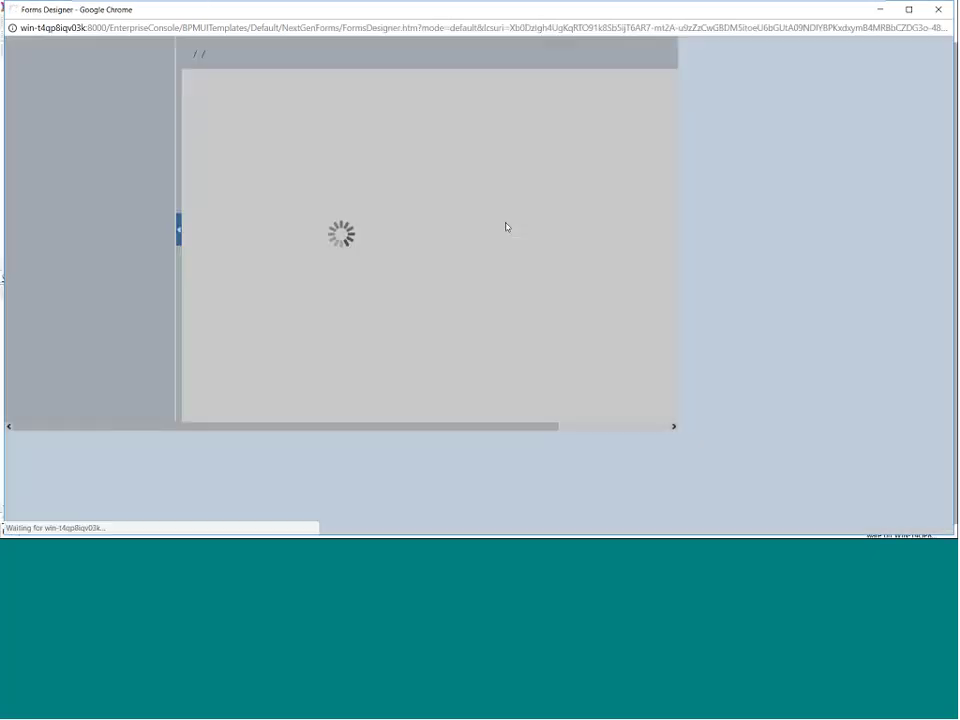
Step: Add an Image control at the top of the empty AlarmForm
scroll(83, 343, down, 3)
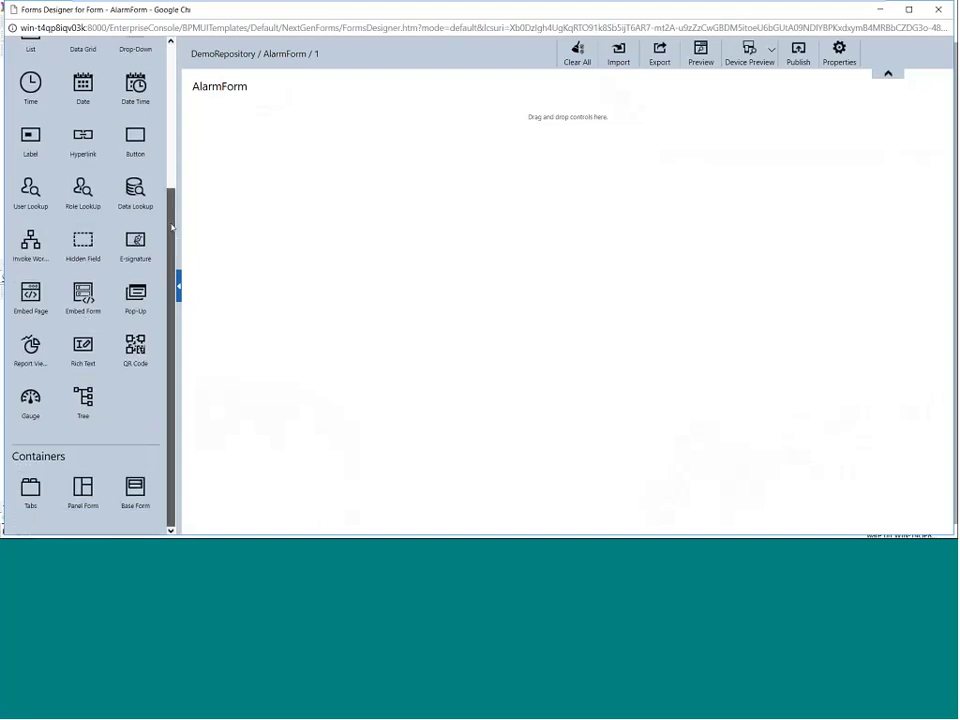
drag(170, 218, 171, 66)
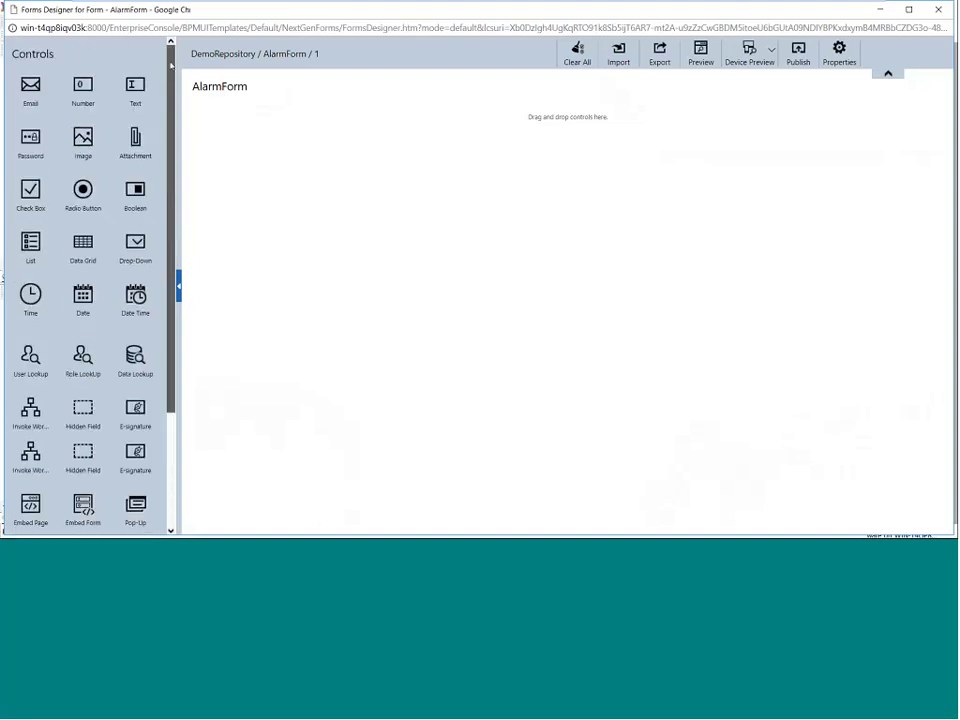
scroll(137, 192, down, 1)
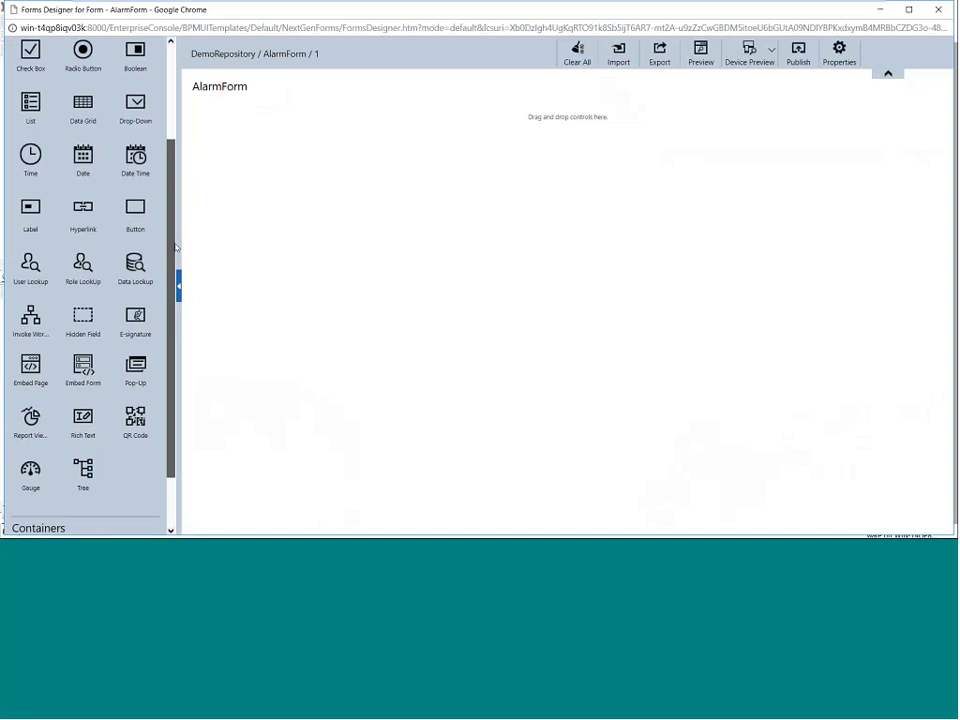
drag(172, 323, 166, 140)
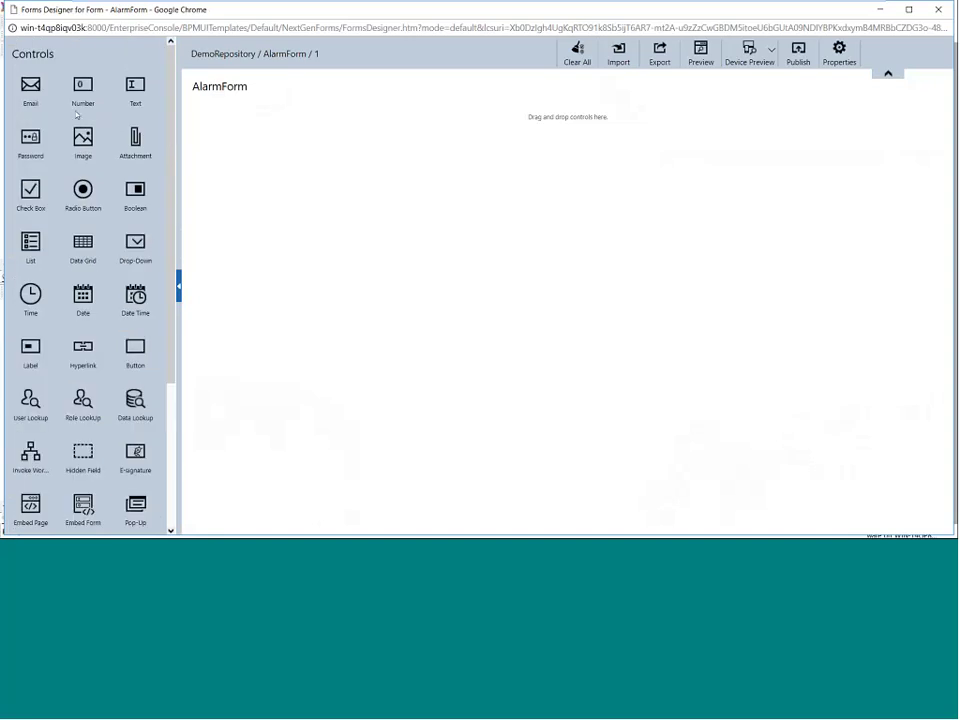
drag(83, 140, 334, 137)
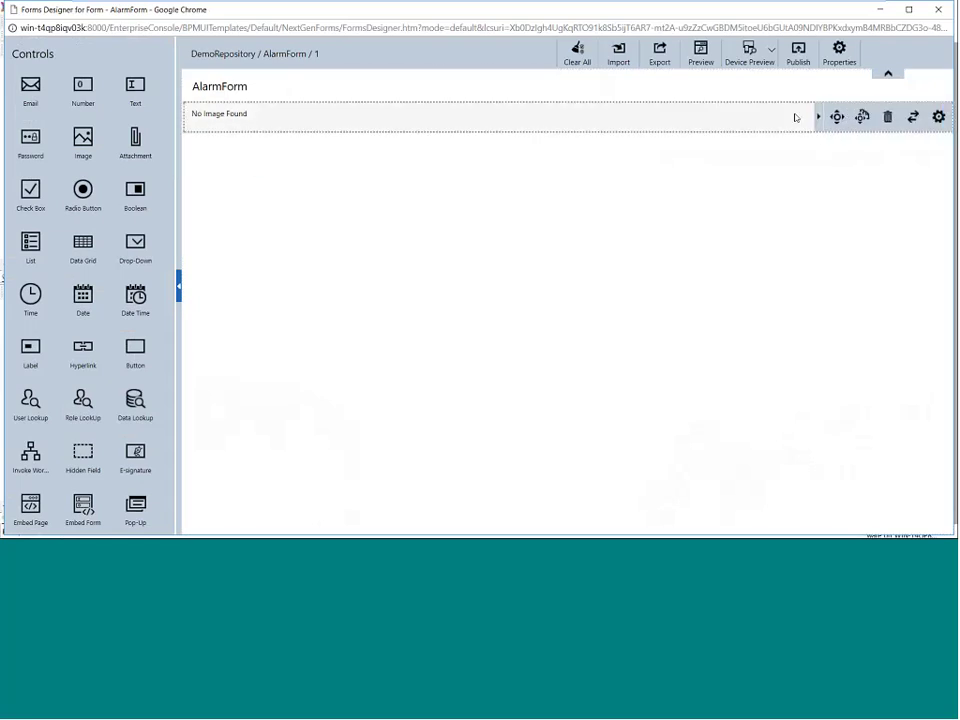
Step: Paste the copied image URL as the Image control's path, set its alignment to Center and apply the properties
drag(837, 117, 870, 112)
mouse_move(888, 117)
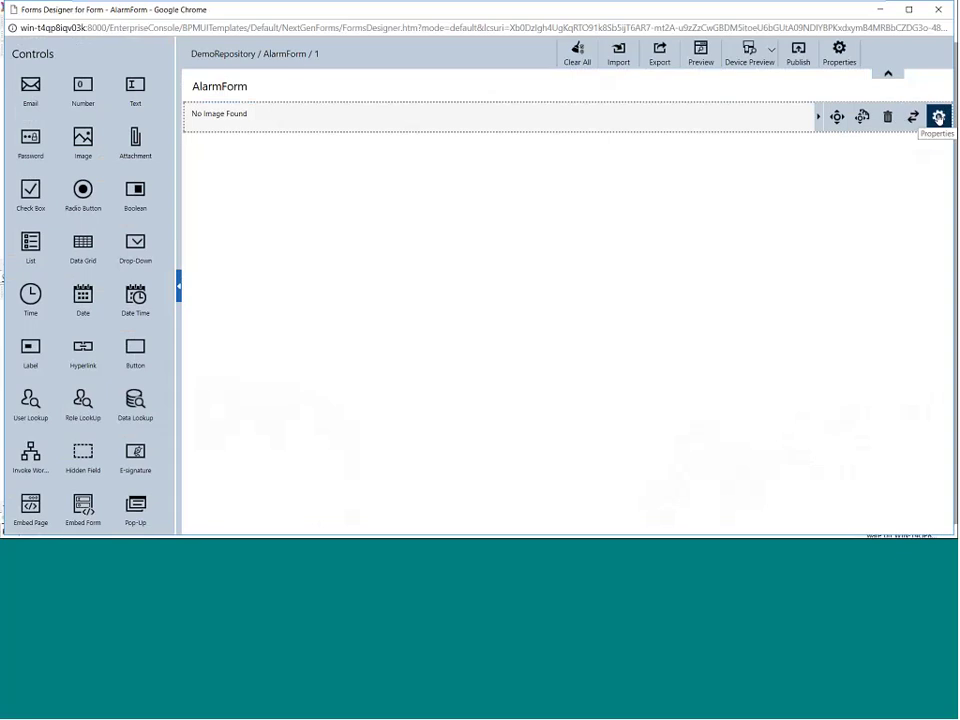
click(938, 117)
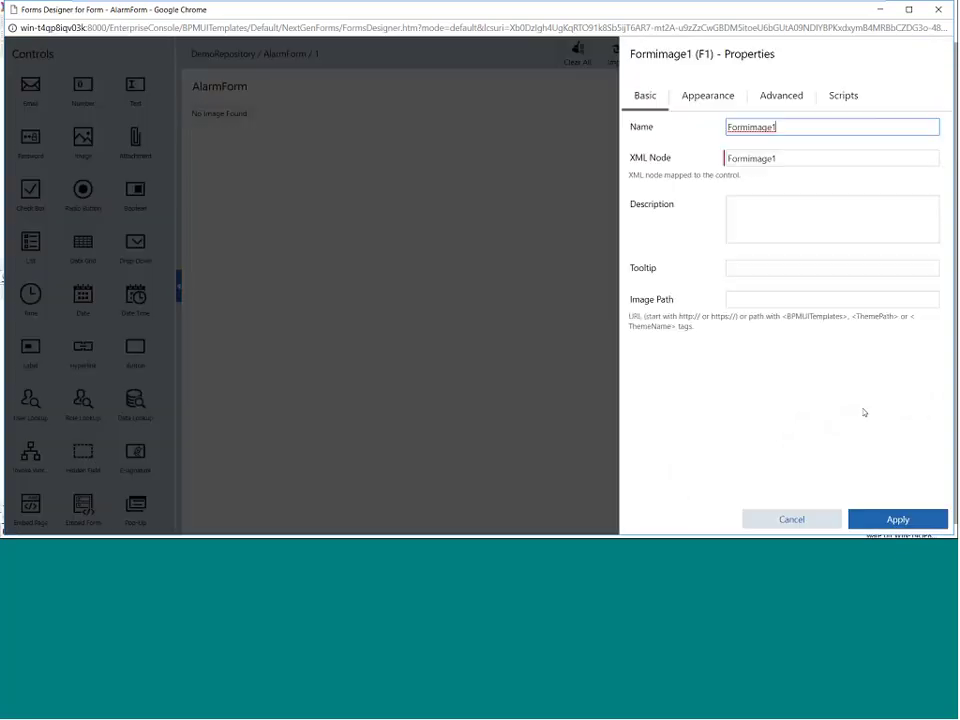
click(749, 299)
right_click(750, 301)
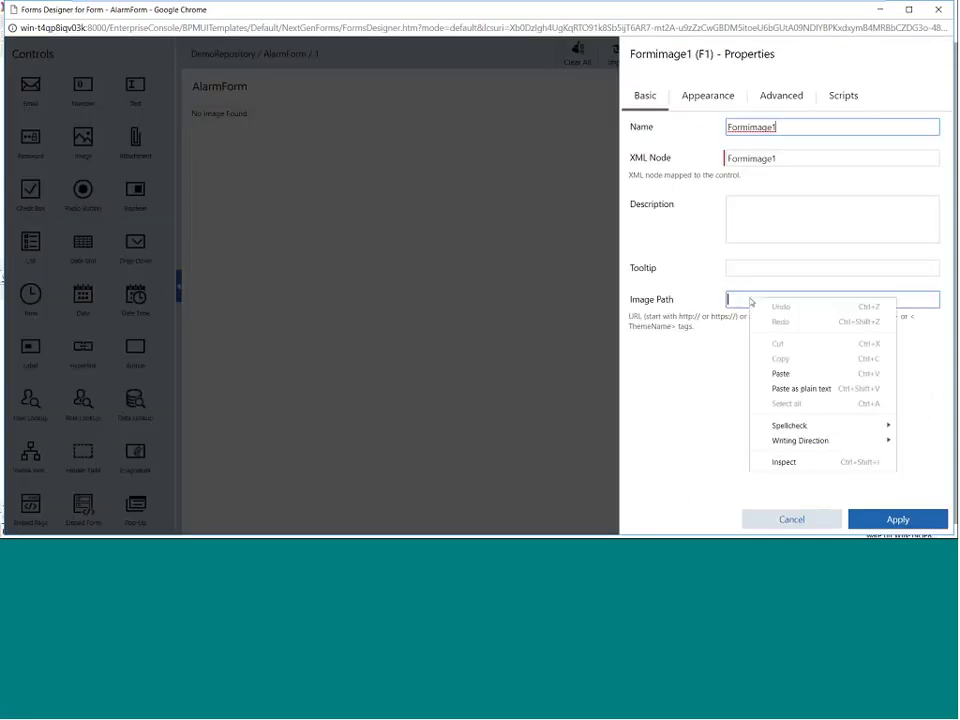
click(781, 373)
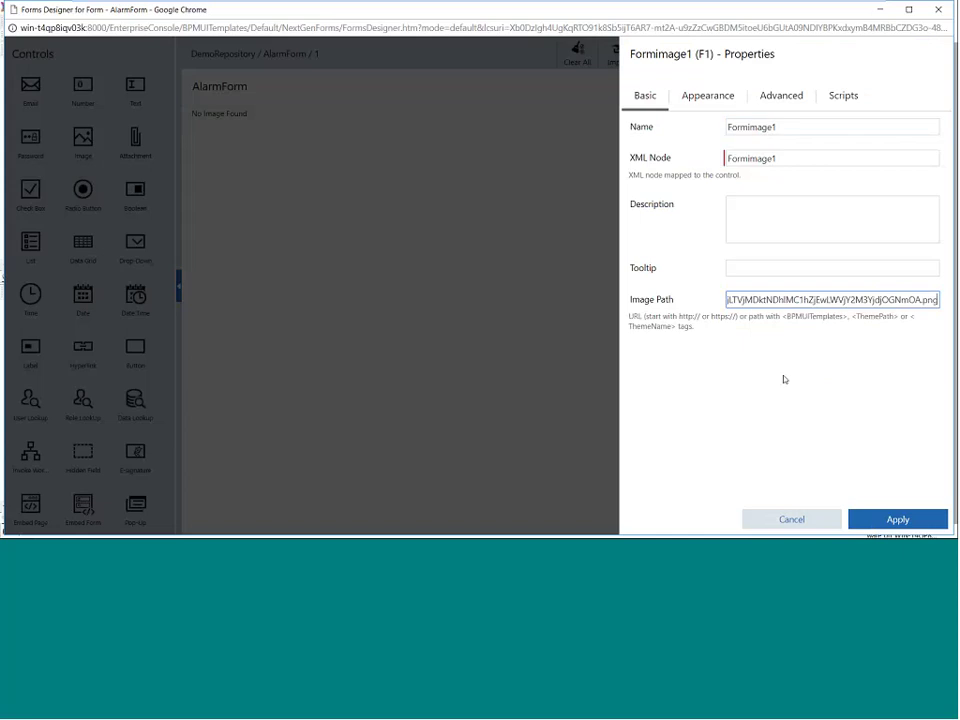
click(705, 103)
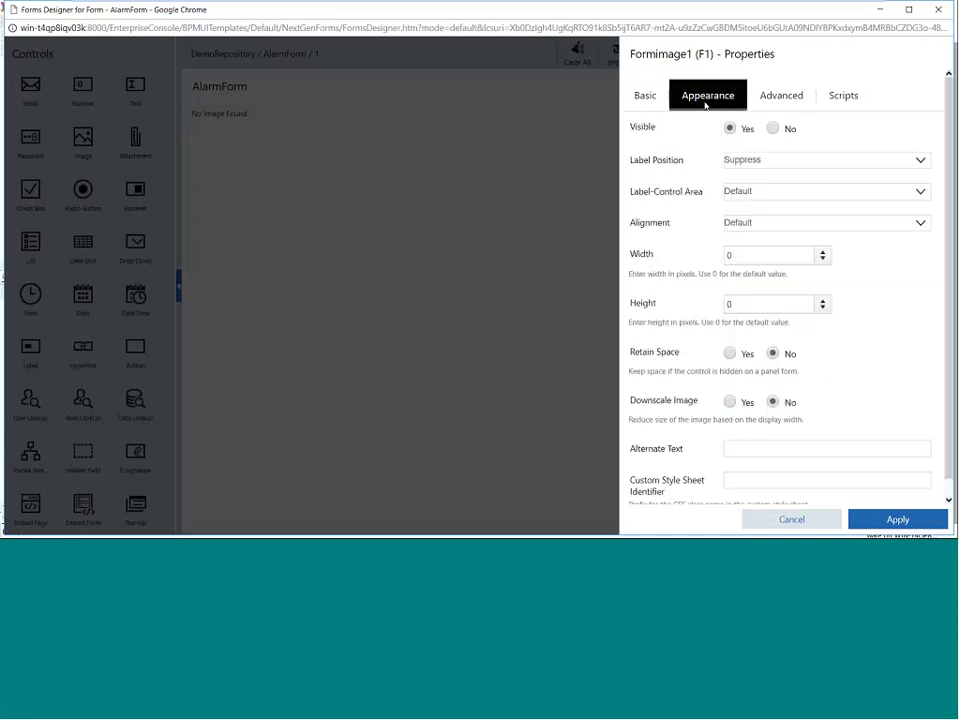
click(745, 224)
click(739, 275)
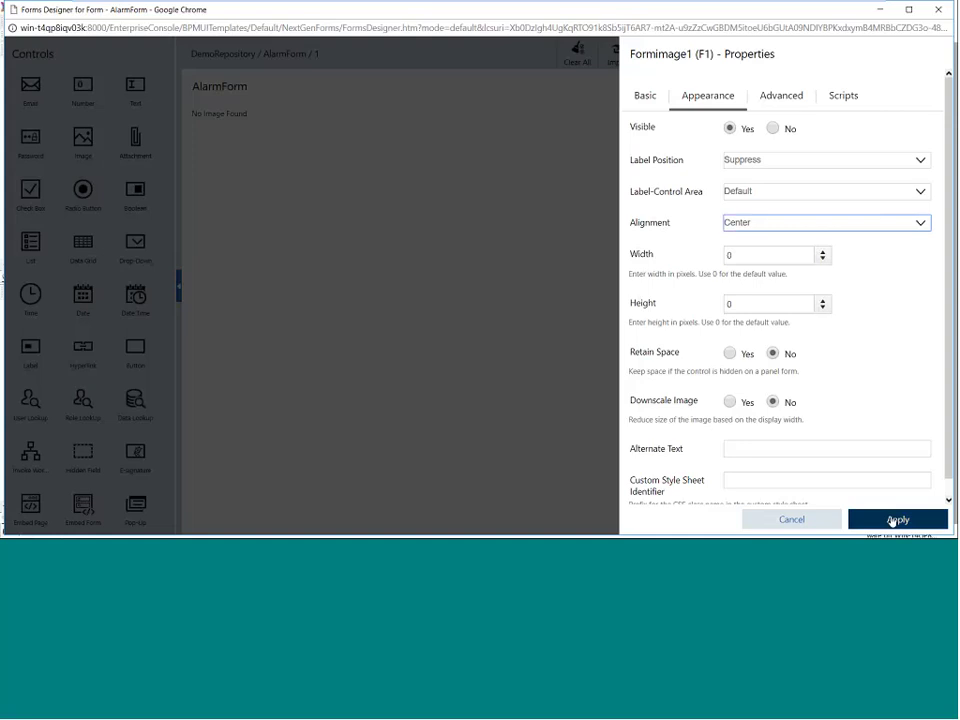
click(895, 520)
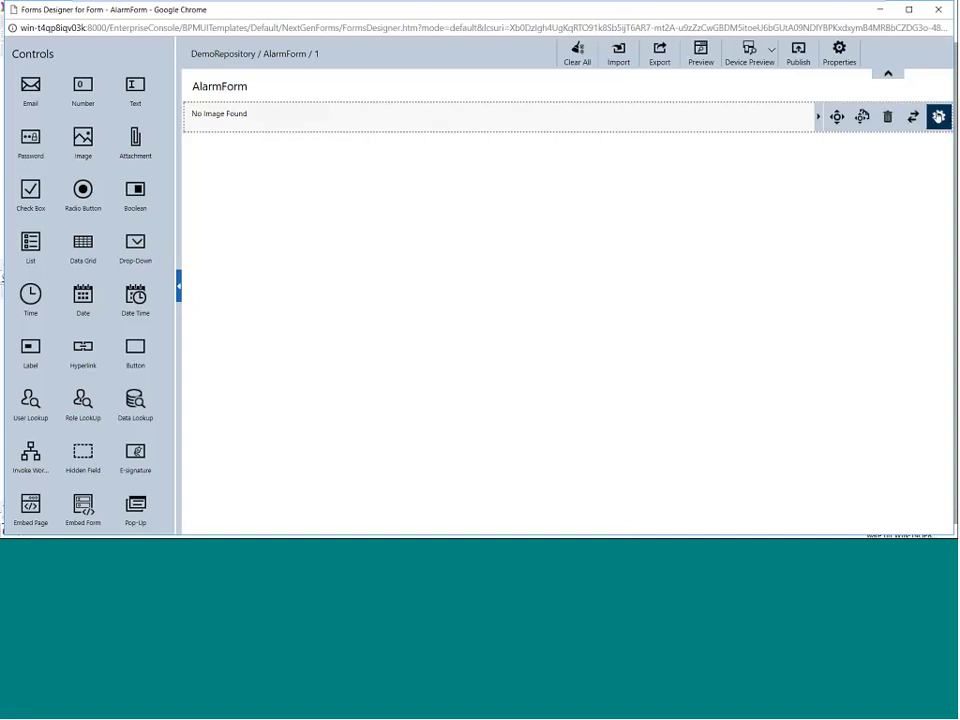
Step: Check the Image control's path from beginning to end in its properties and reapply them
click(935, 116)
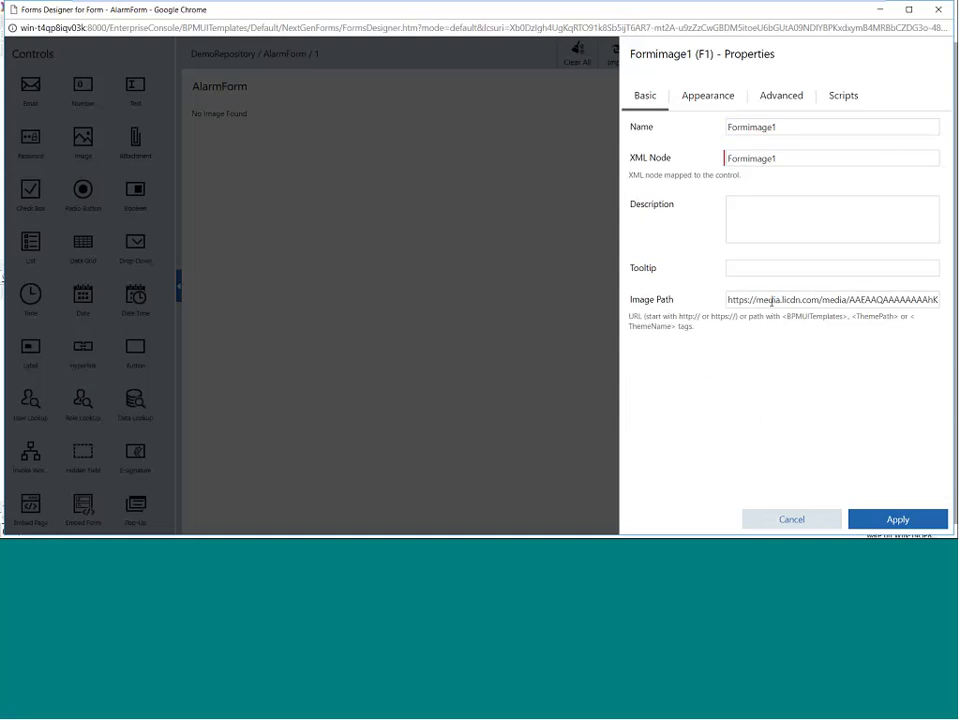
click(772, 300)
key(End)
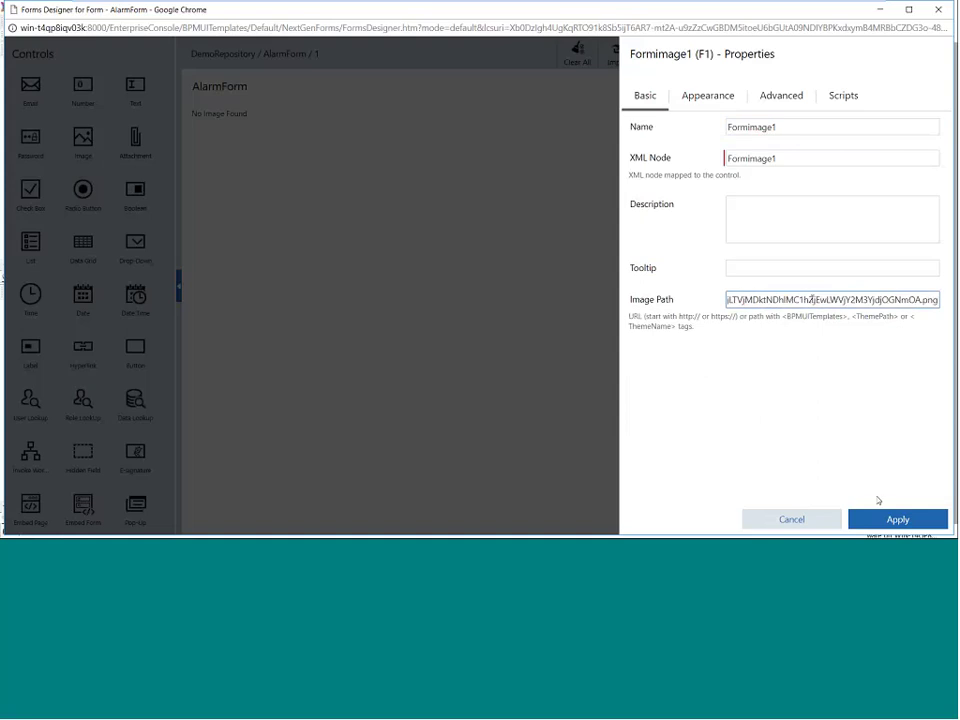
click(875, 521)
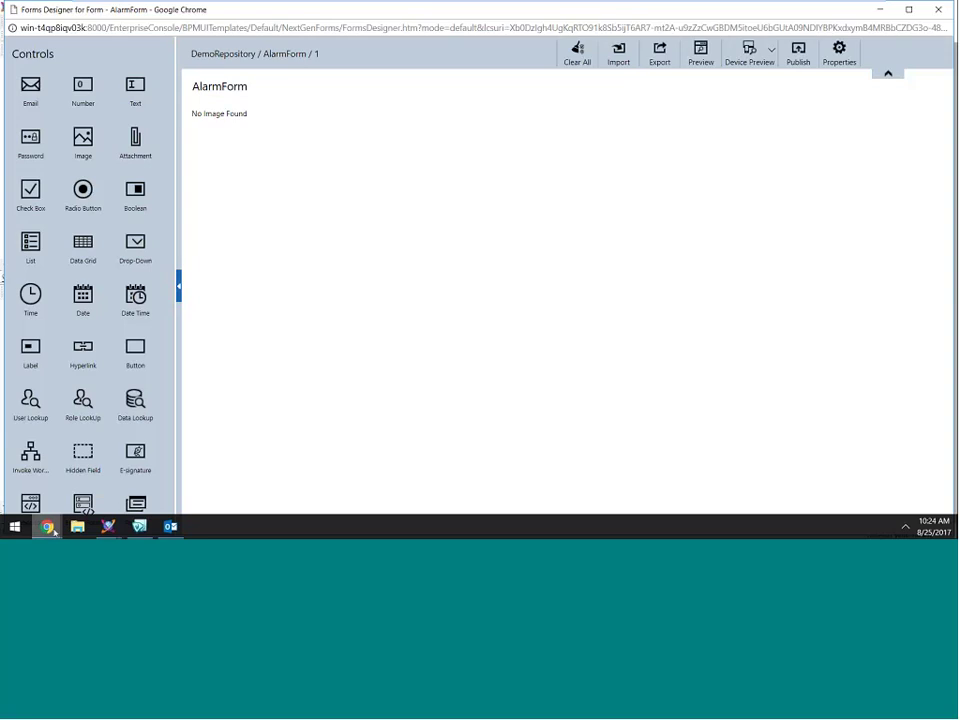
Step: Switch to the Chrome window with the repository list and copy the Logo bookmark
mouse_move(56, 527)
click(66, 468)
right_click(205, 46)
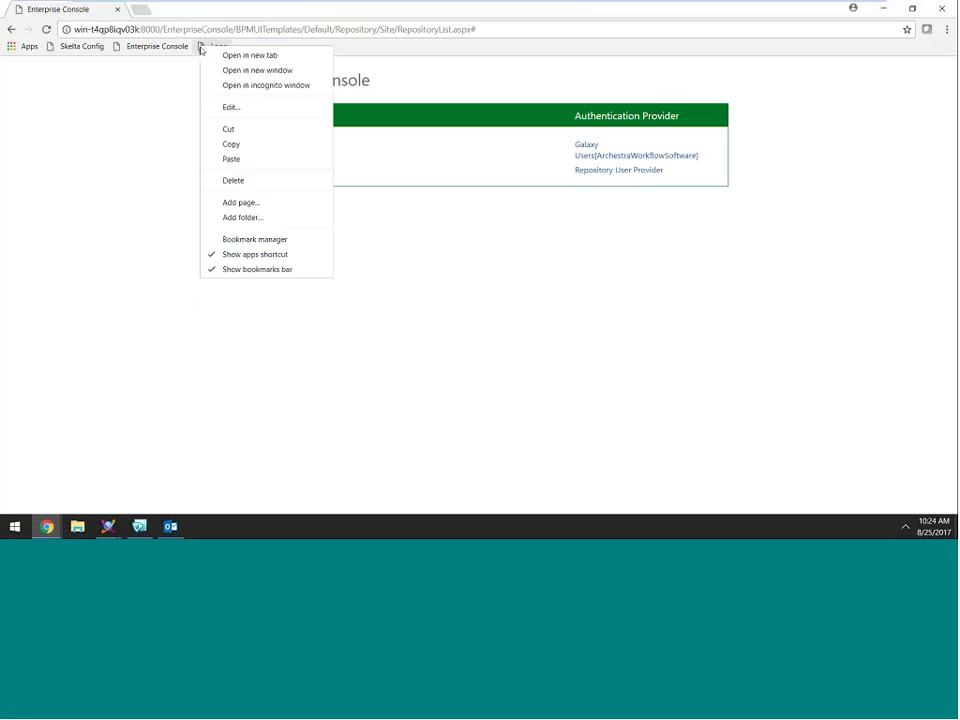
click(230, 144)
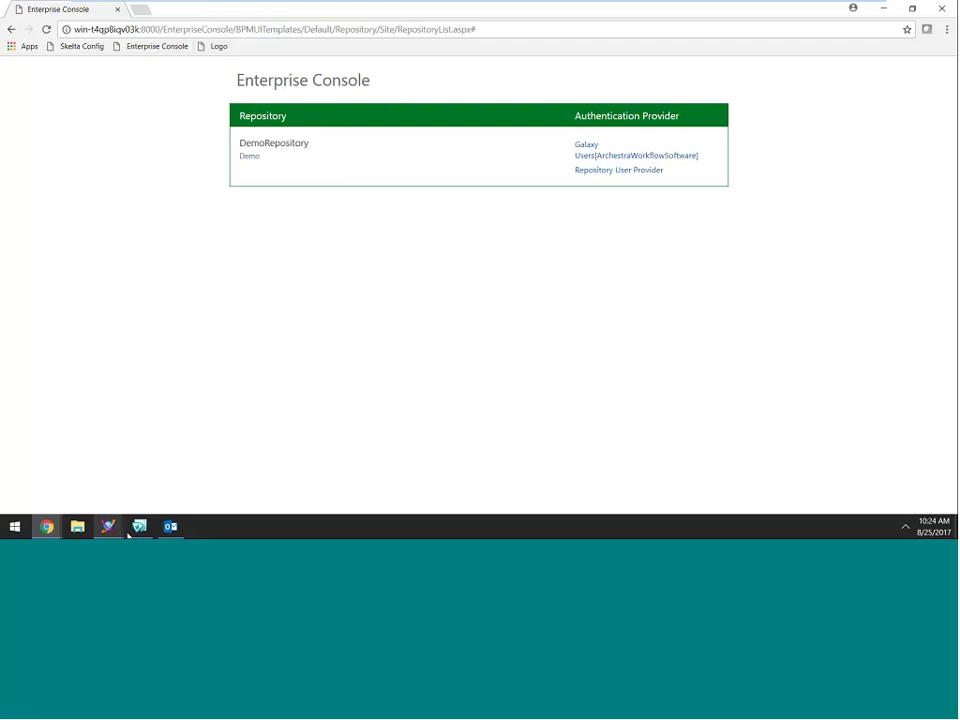
Step: Switch back to the AlarmForm designer window, replace the Image control's path with the copied logo URL and apply the properties
mouse_move(47, 527)
click(338, 470)
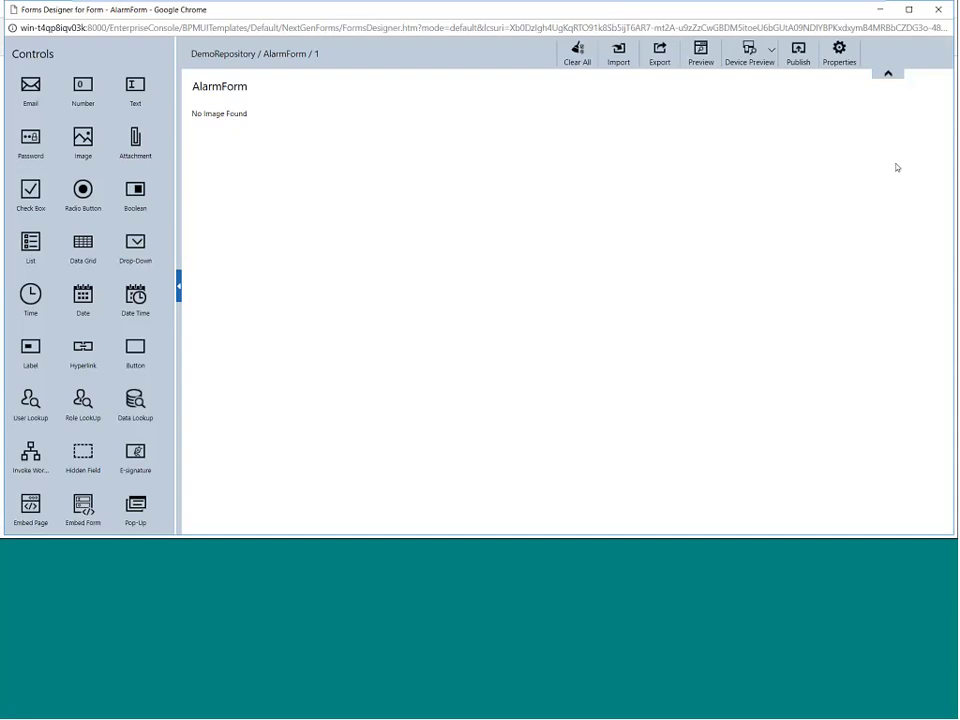
click(942, 117)
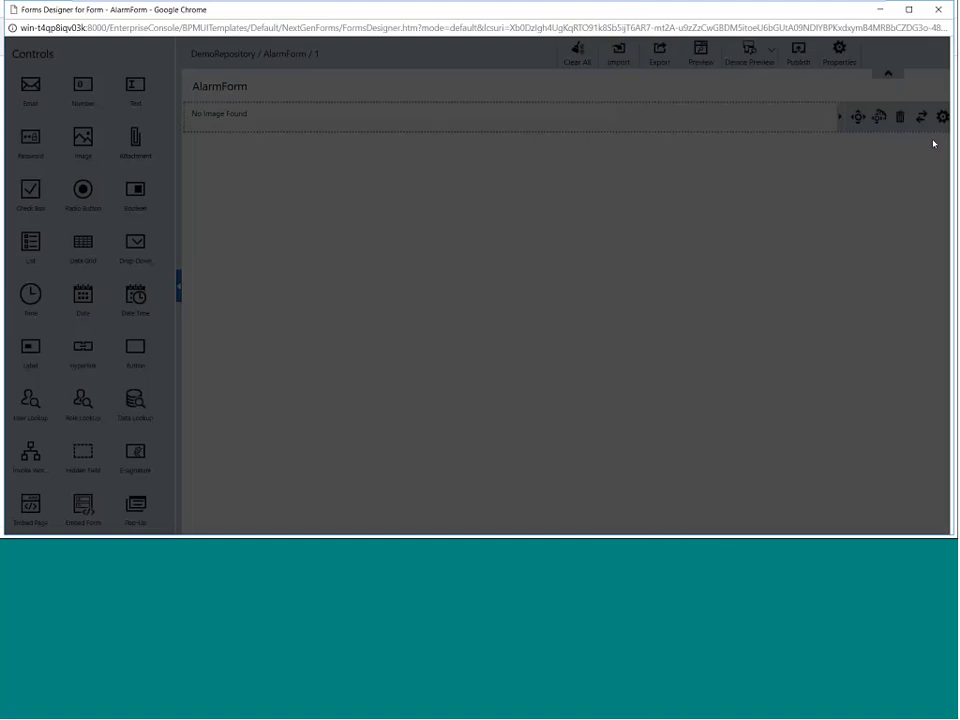
triple_click(771, 300)
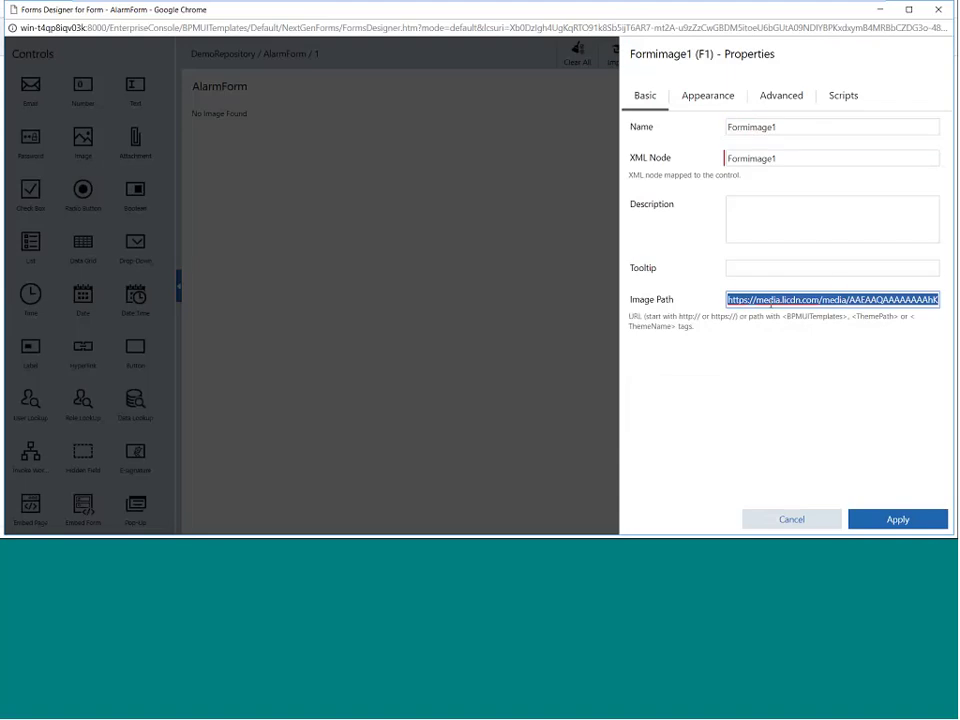
click(875, 520)
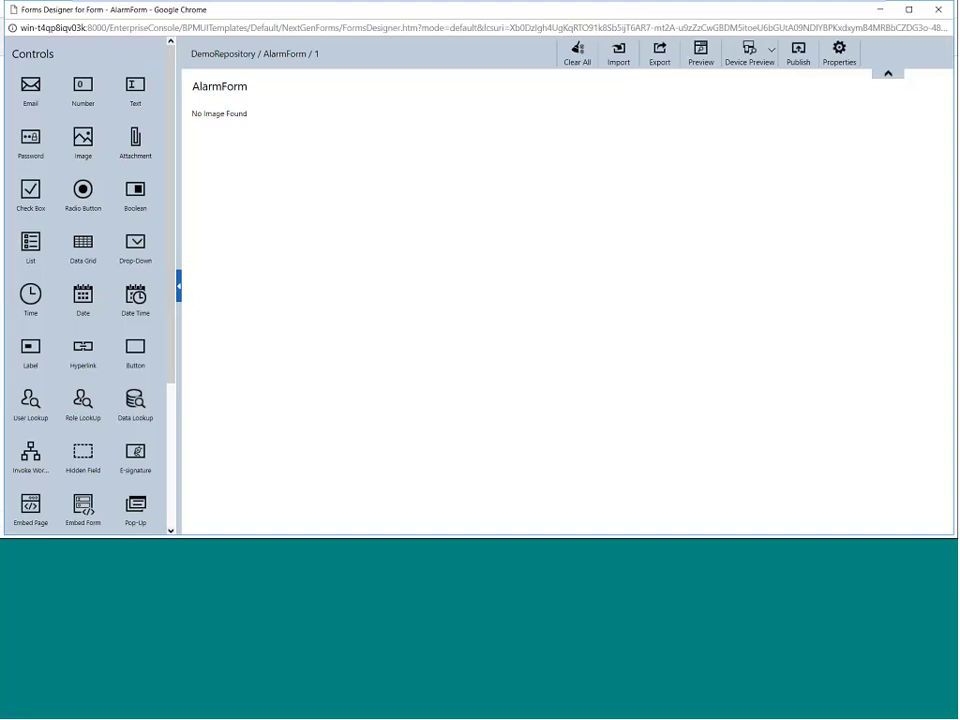
Step: Add a Drop-Down control below the image on AlarmForm and name it "Reason for alarm"
drag(135, 241, 247, 137)
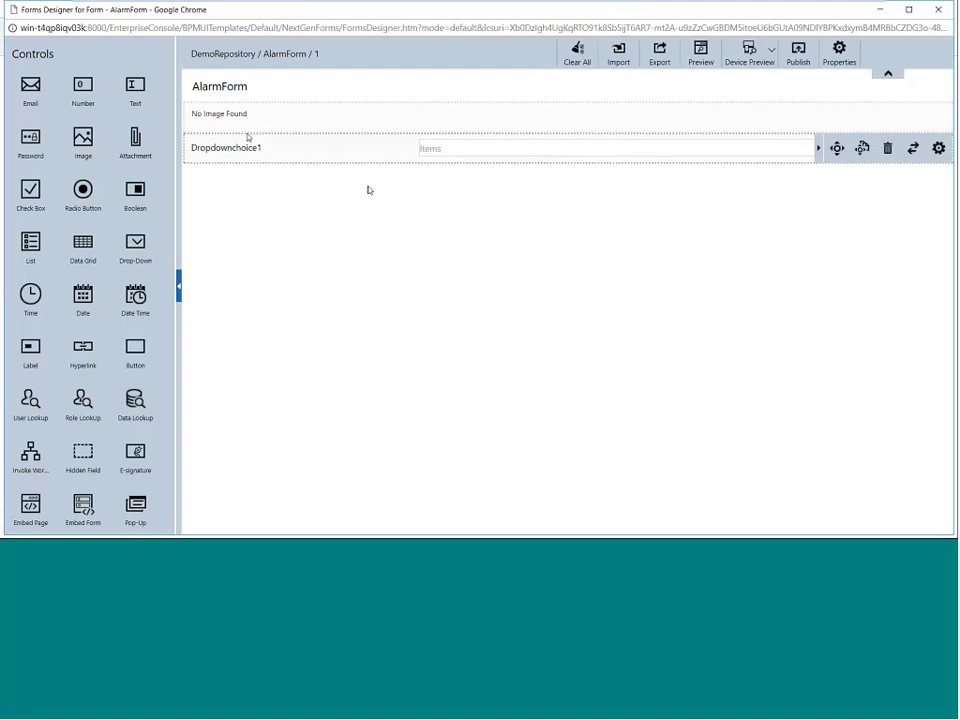
click(939, 149)
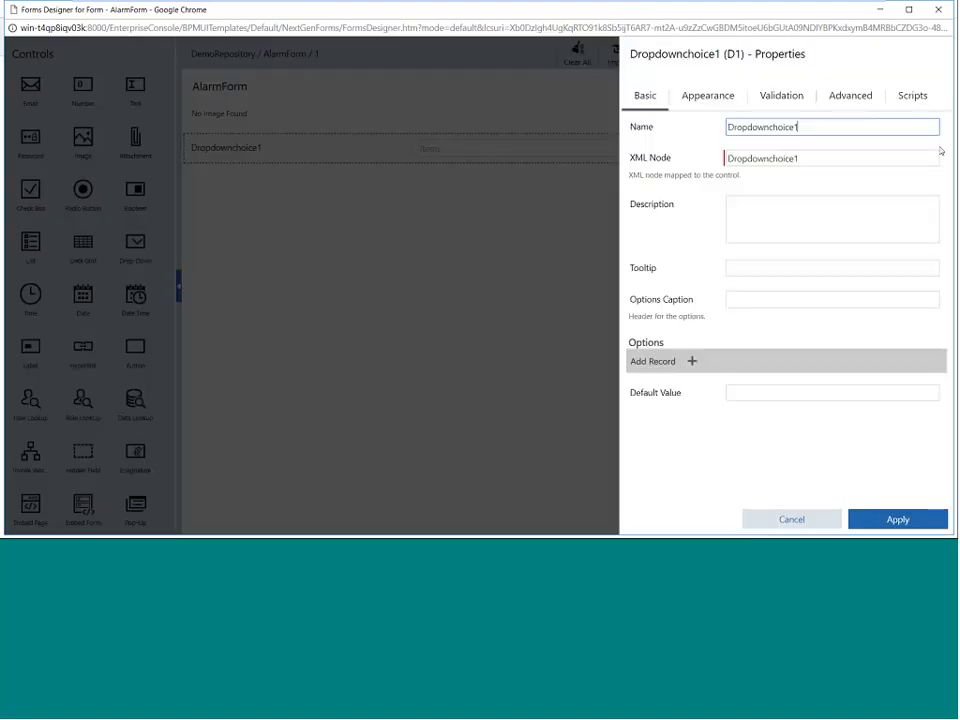
text(R)
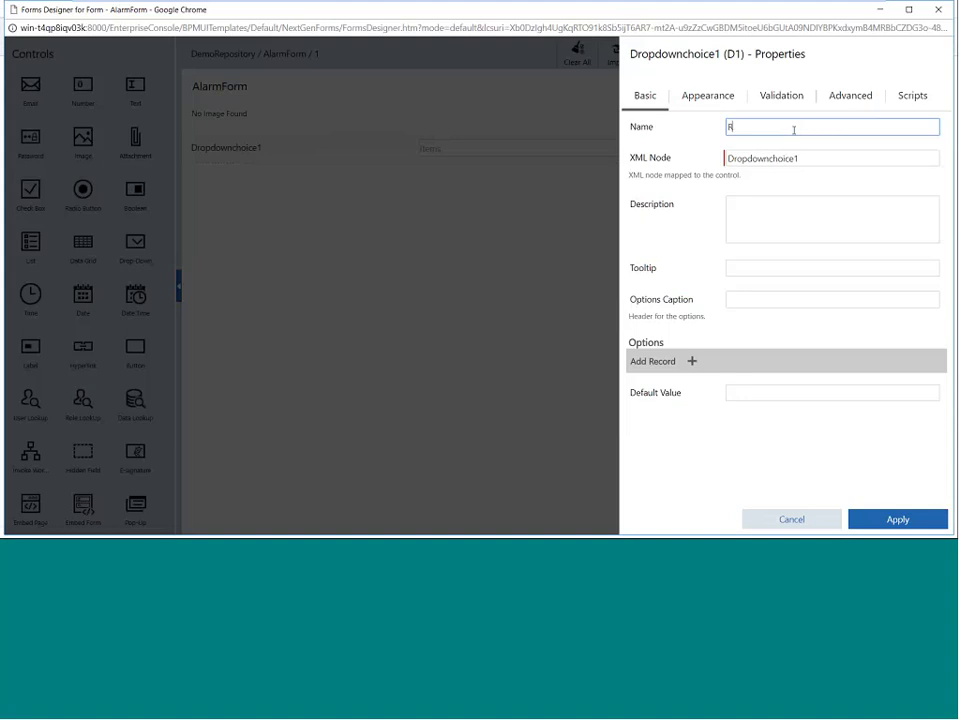
text(eason for alarm)
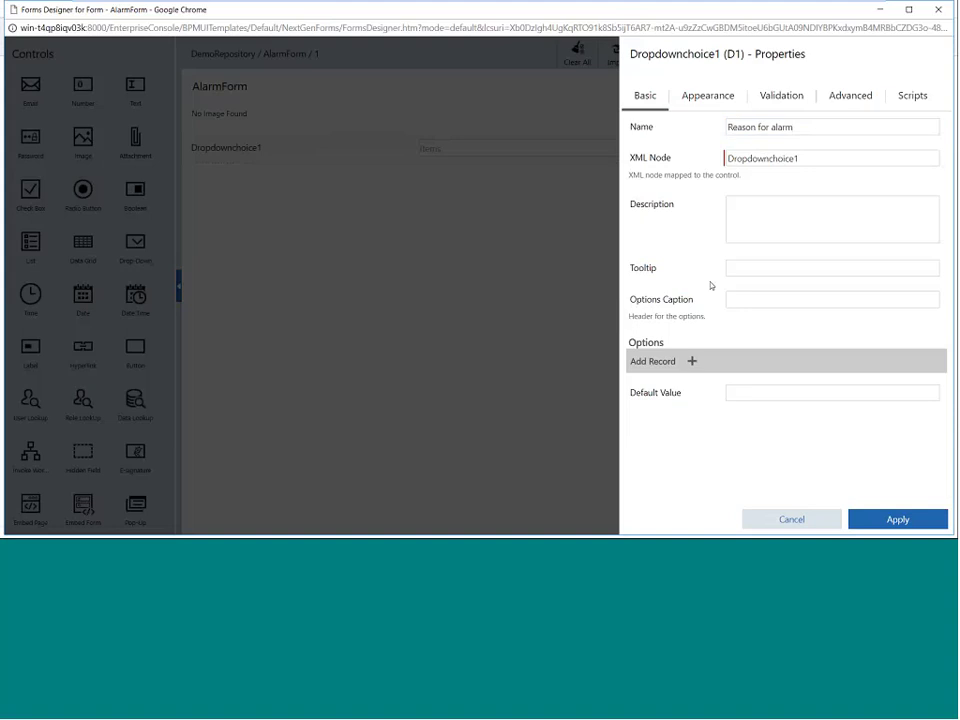
double_click(731, 158)
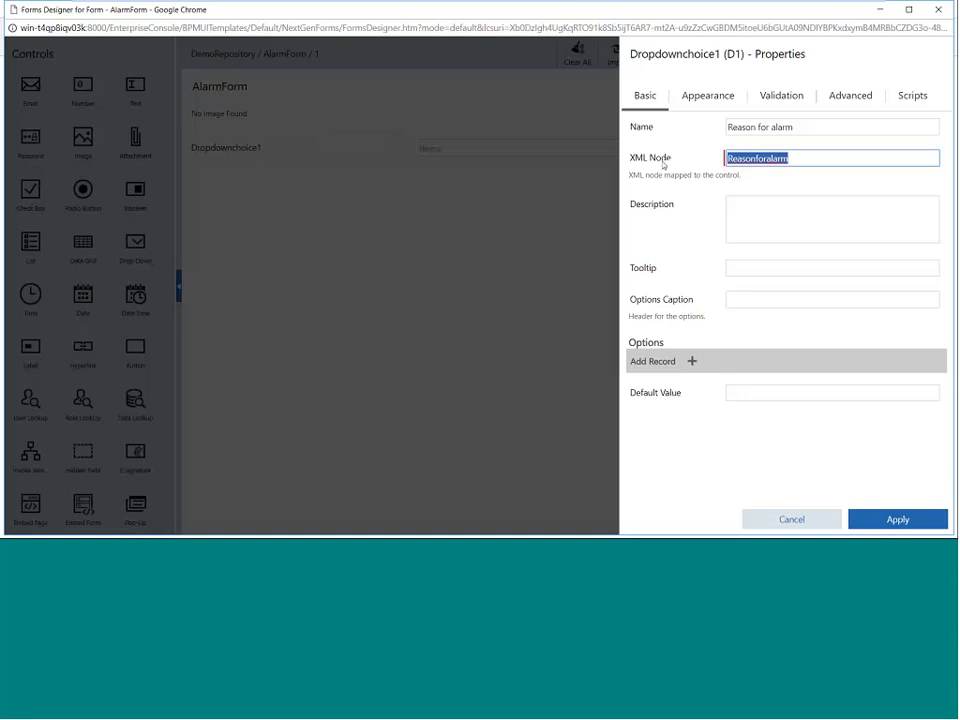
Step: Add the options "Bad pump" and "Operator error" to the drop-down, using the same wording for text and value
click(690, 362)
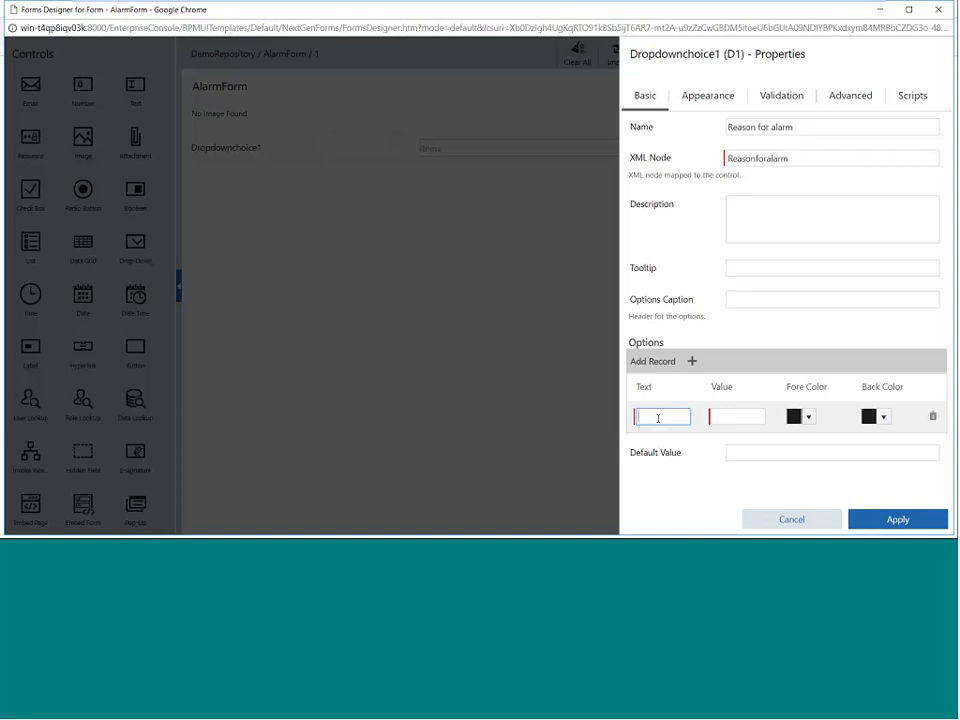
text(Bad pump)
key(Tab)
text(Bad)
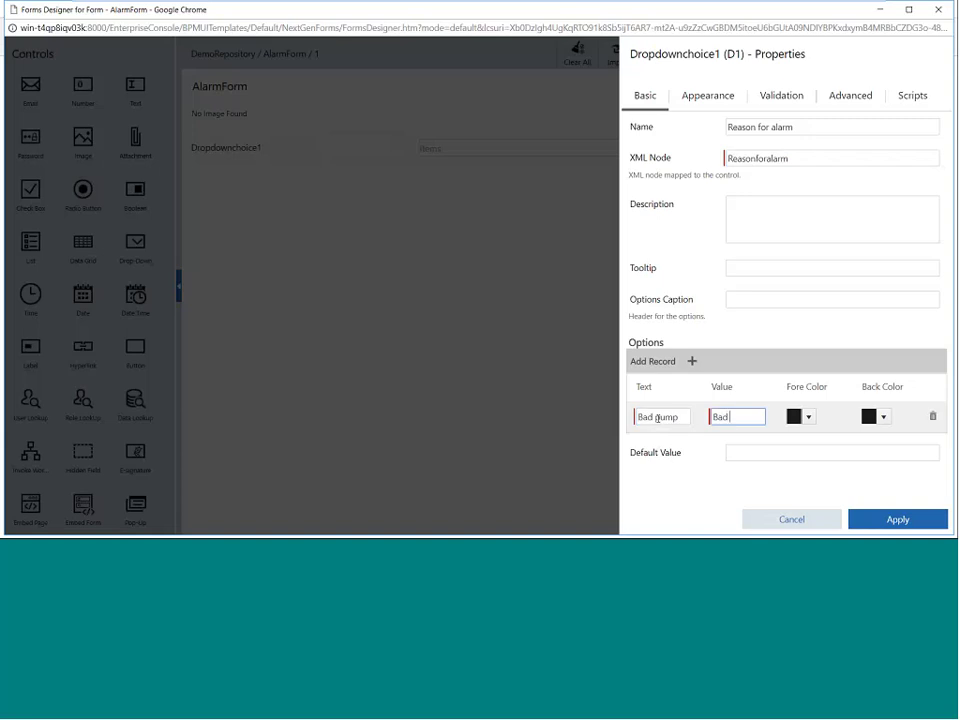
text( pump)
key(Return)
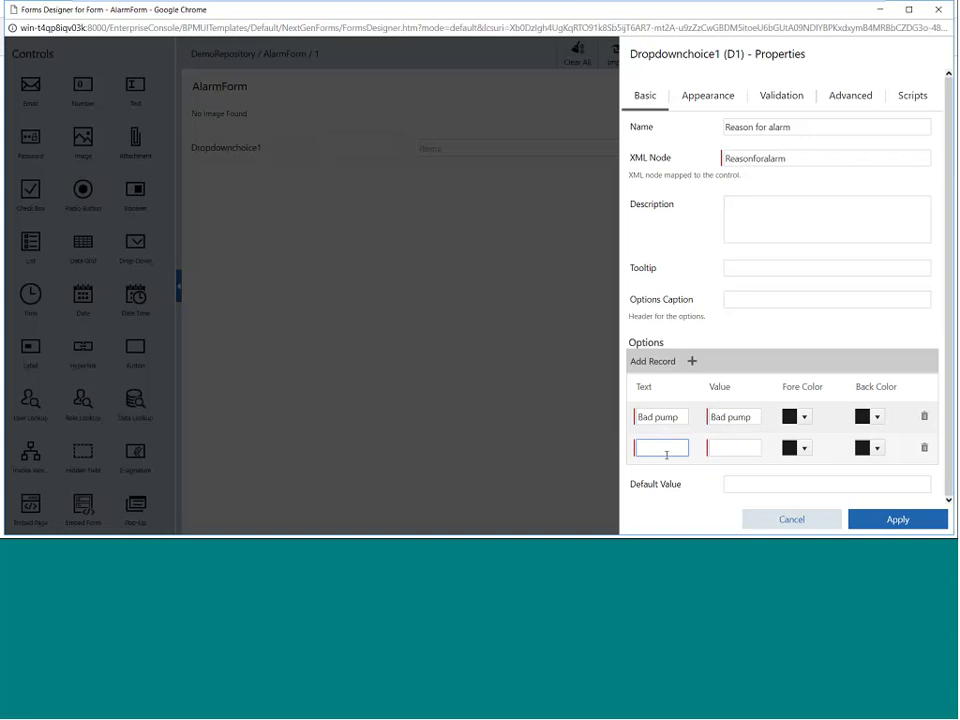
text(Operator err)
key(Tab)
text(Ope)
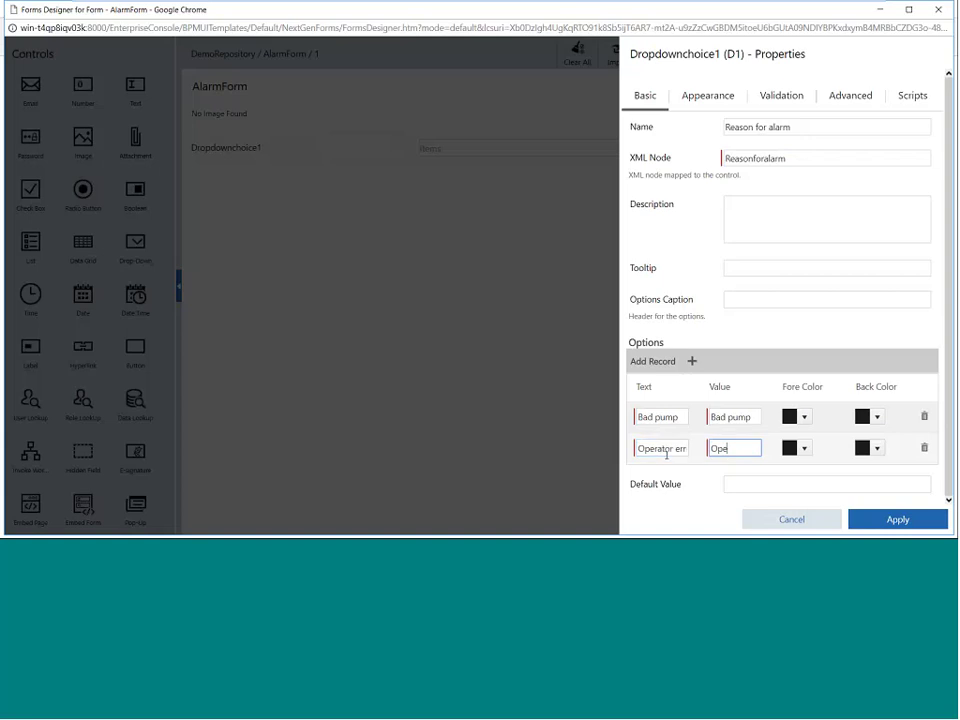
text(rator error)
click(733, 480)
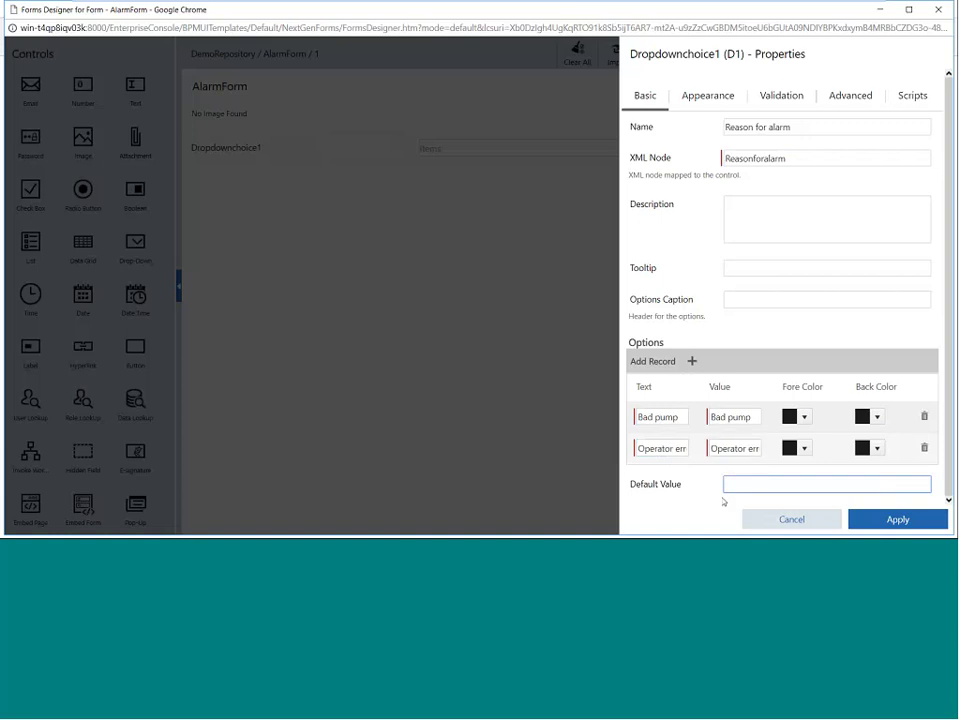
Step: Make the Reason for alarm drop-down mandatory and apply its properties
click(708, 100)
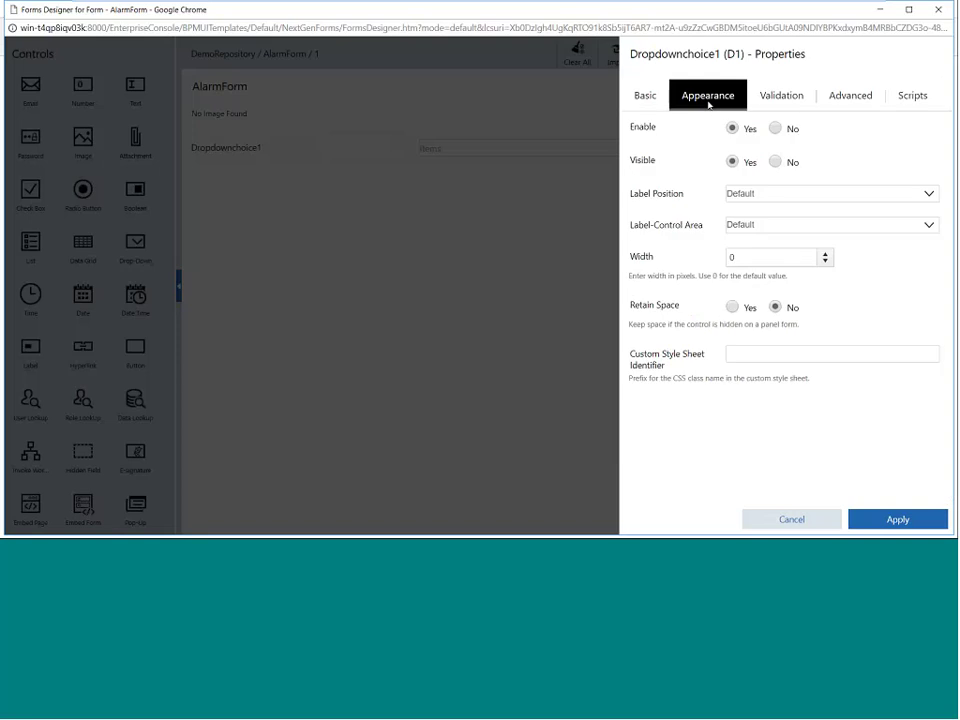
click(778, 98)
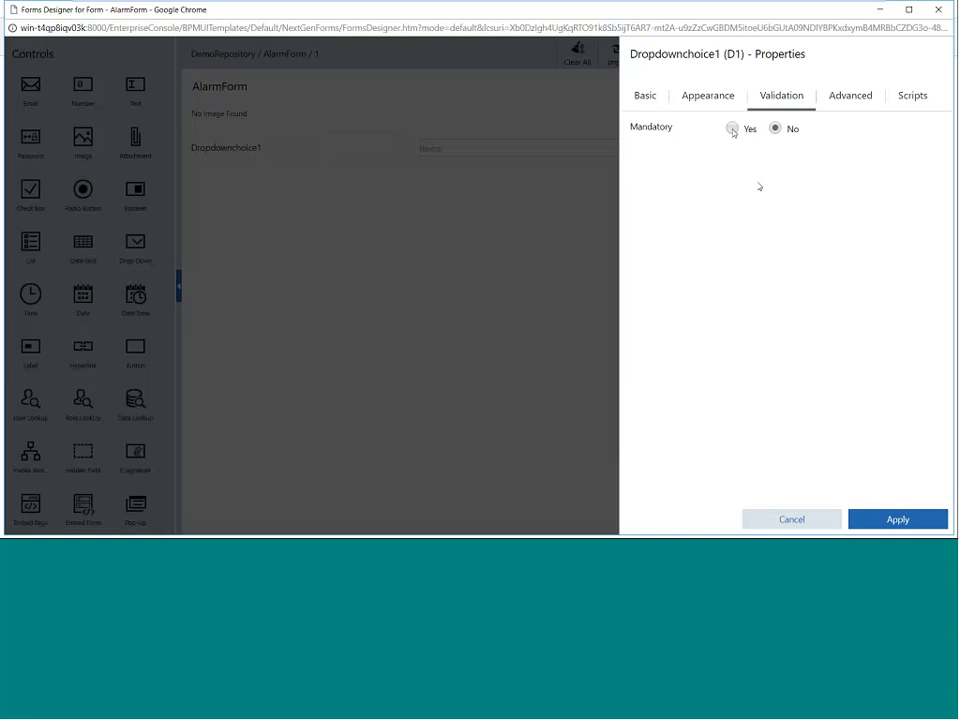
click(732, 128)
click(883, 520)
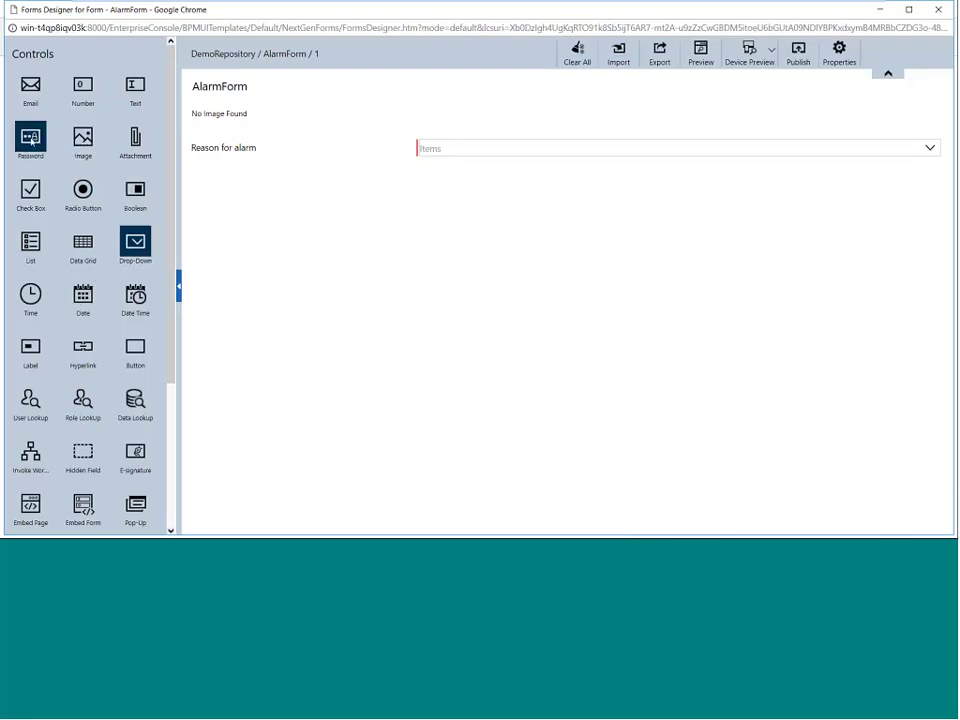
Step: Add a Date Time control below the Reason for alarm drop-down and make it mandatory
drag(135, 295, 306, 195)
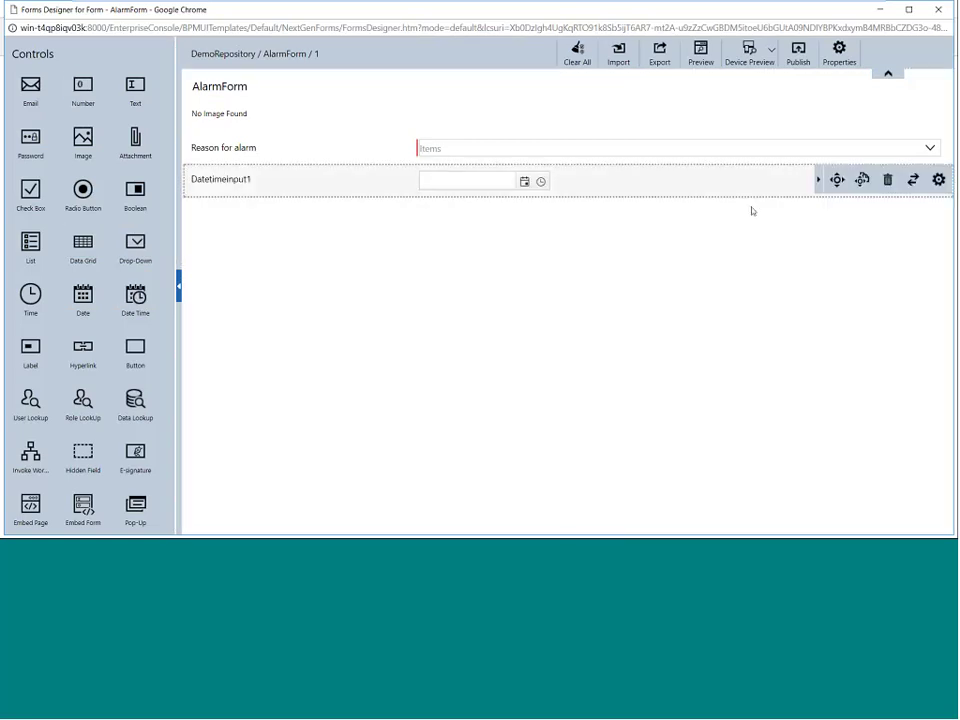
click(938, 179)
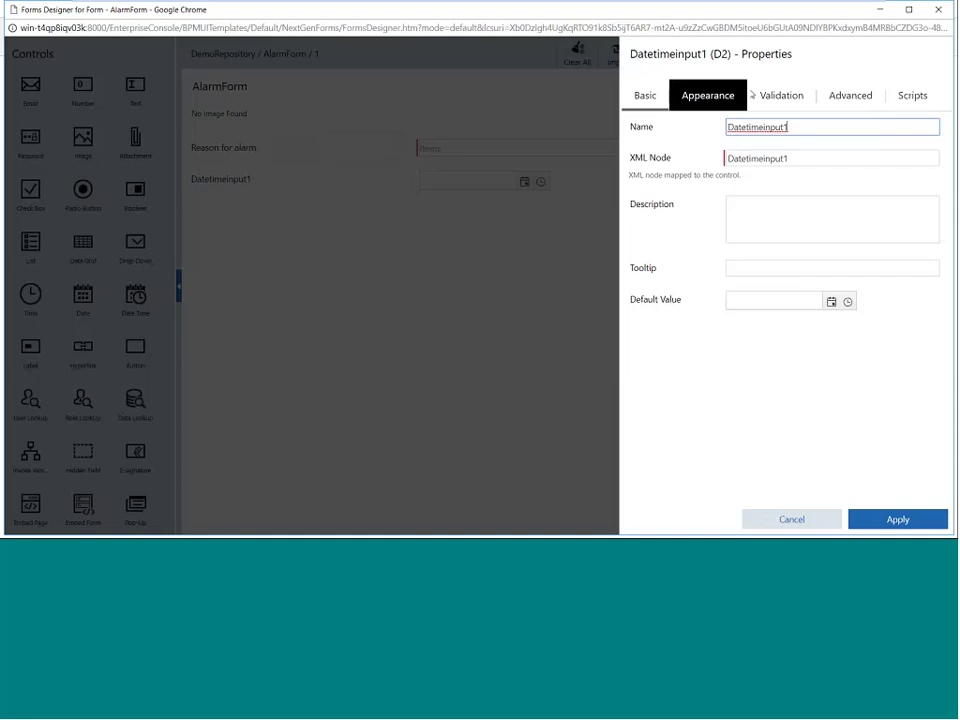
click(783, 95)
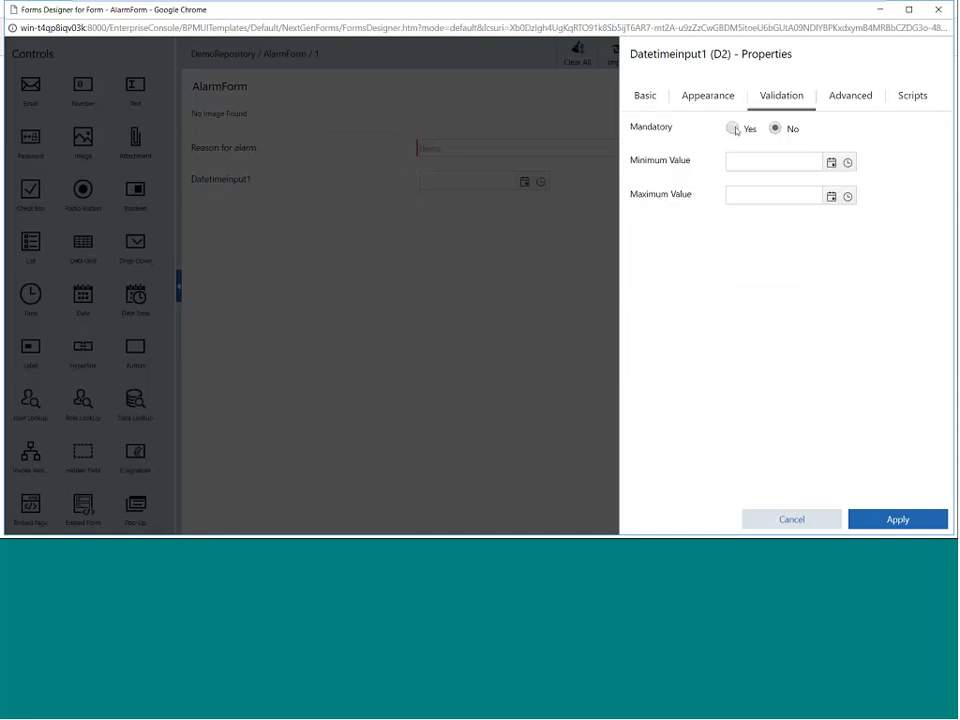
click(732, 128)
Step: Name the Date Time control "DateTime of Incident" and apply its properties
click(643, 104)
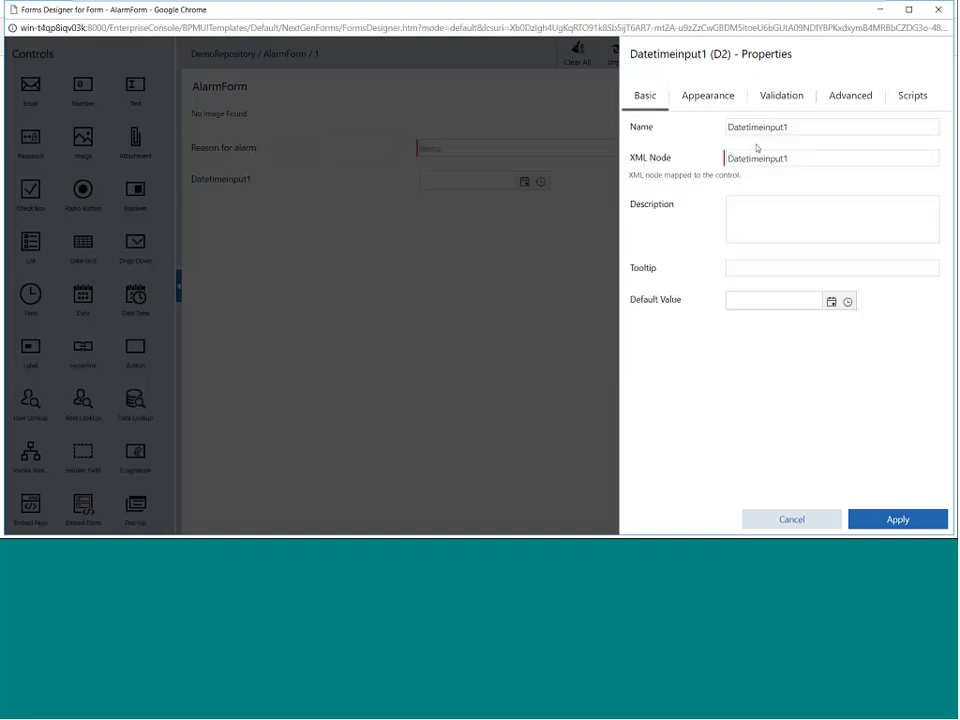
double_click(757, 128)
text(Date)
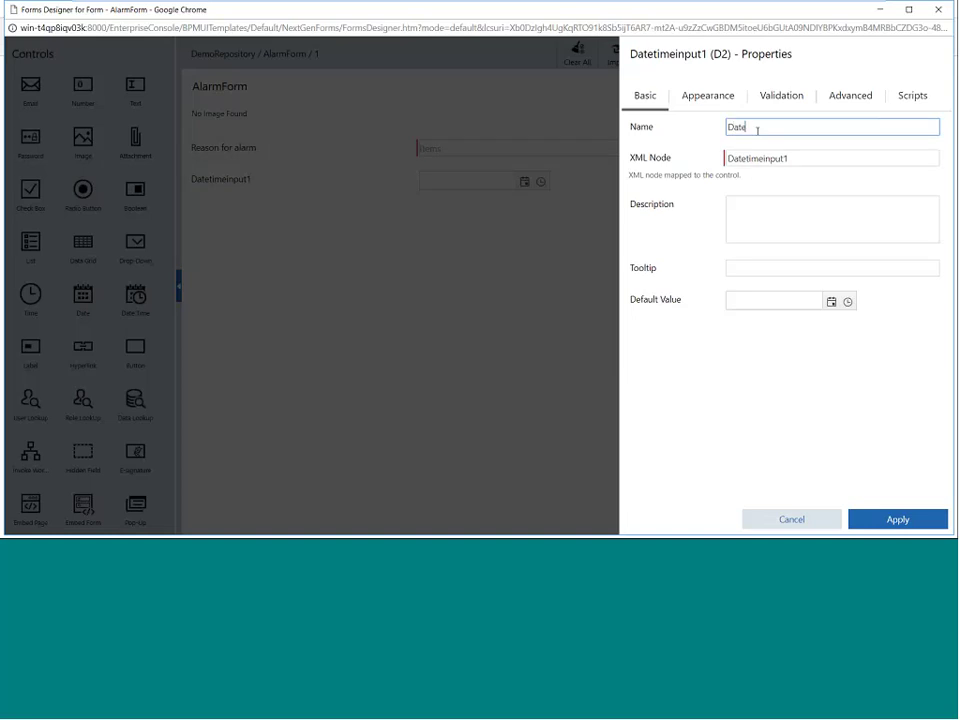
text(Time of Incident)
click(872, 520)
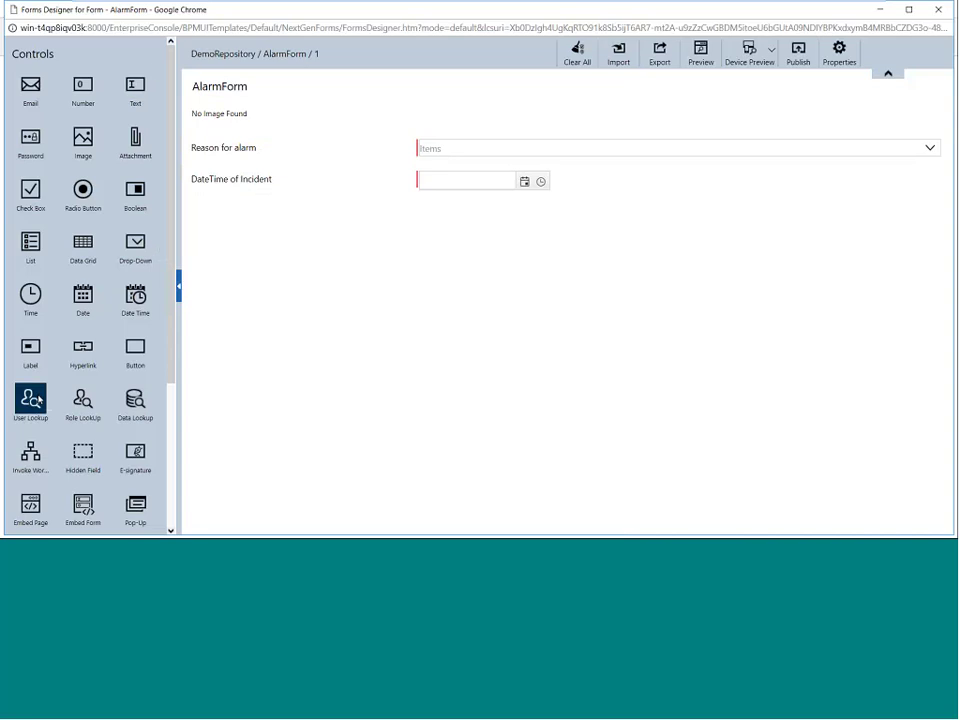
Step: Add a User Lookup control below DateTime of Incident and name it "Operator on duty"
drag(33, 400, 311, 261)
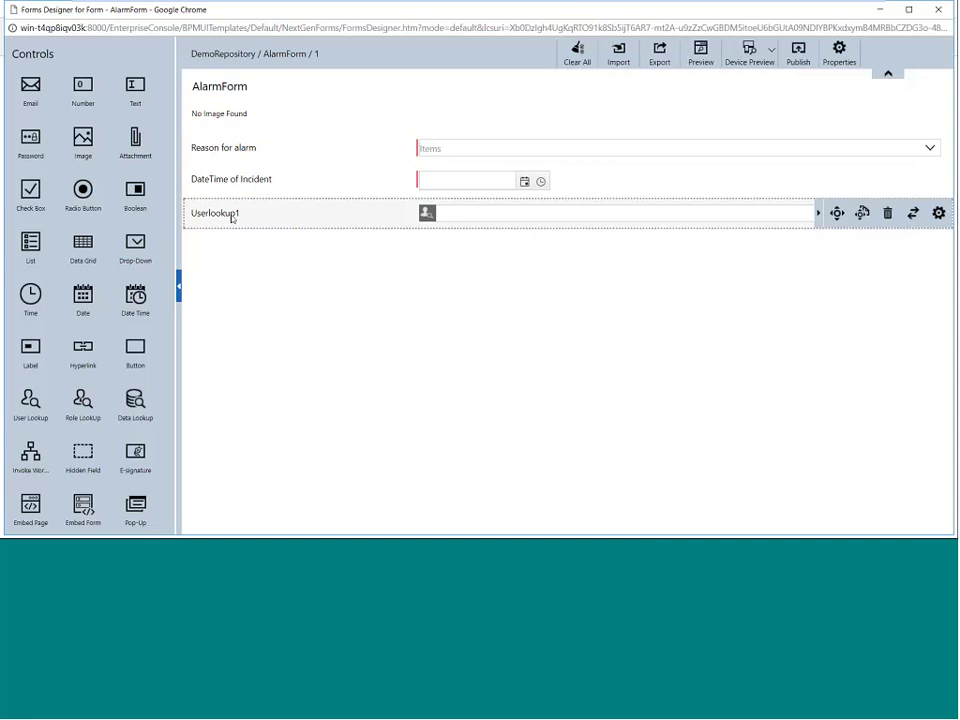
click(937, 212)
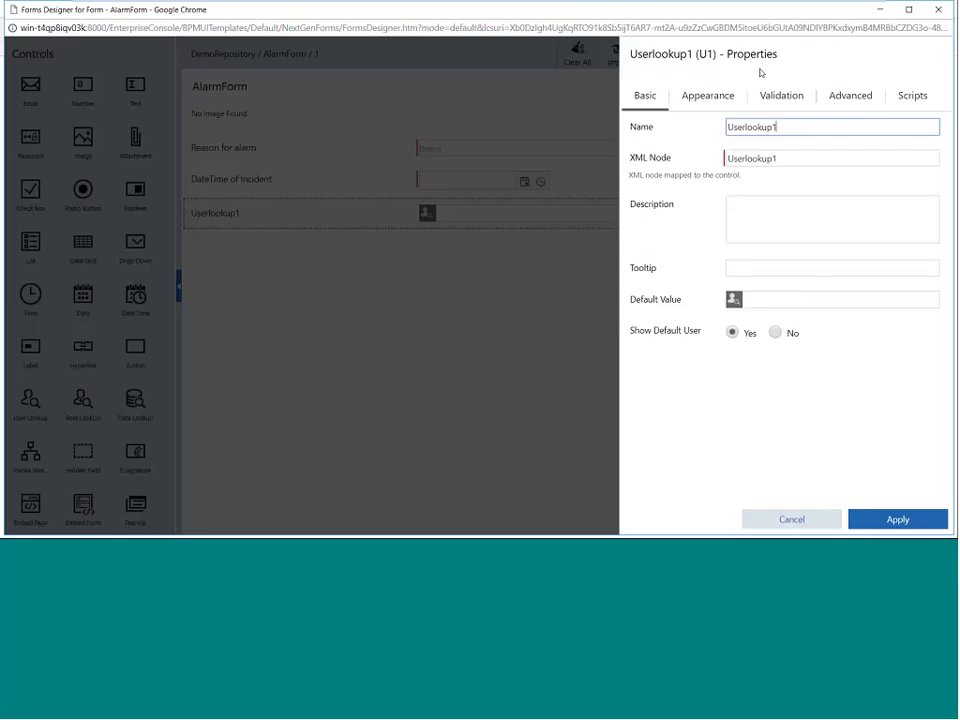
double_click(748, 126)
text(Ope)
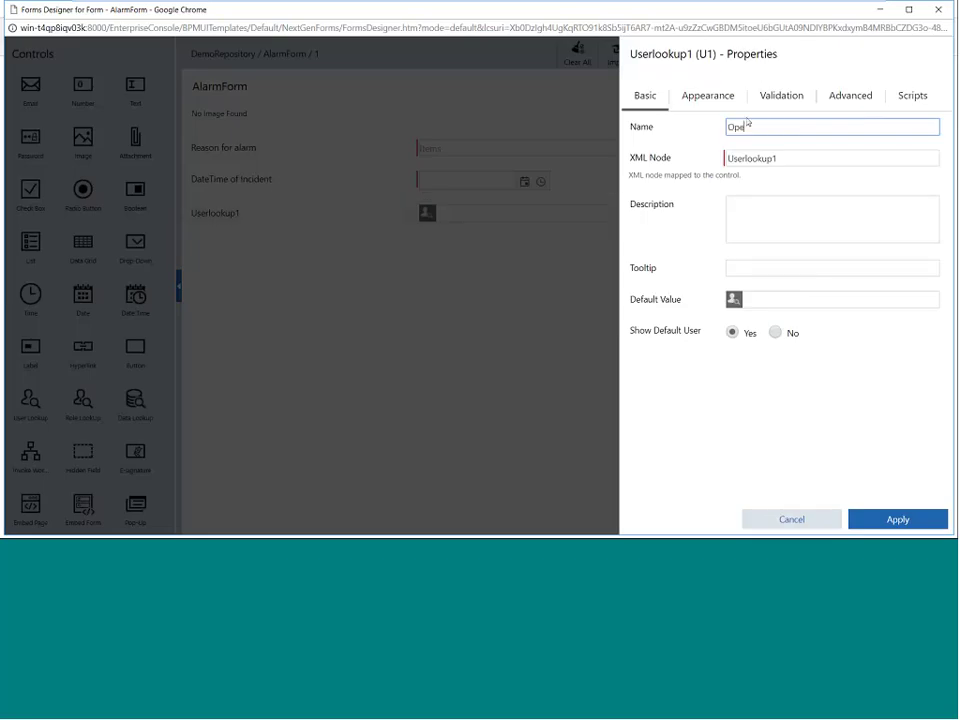
text(rator on duty)
Step: Search all providers for the operator by first name and select that Galaxy user as the lookup's default value
click(734, 300)
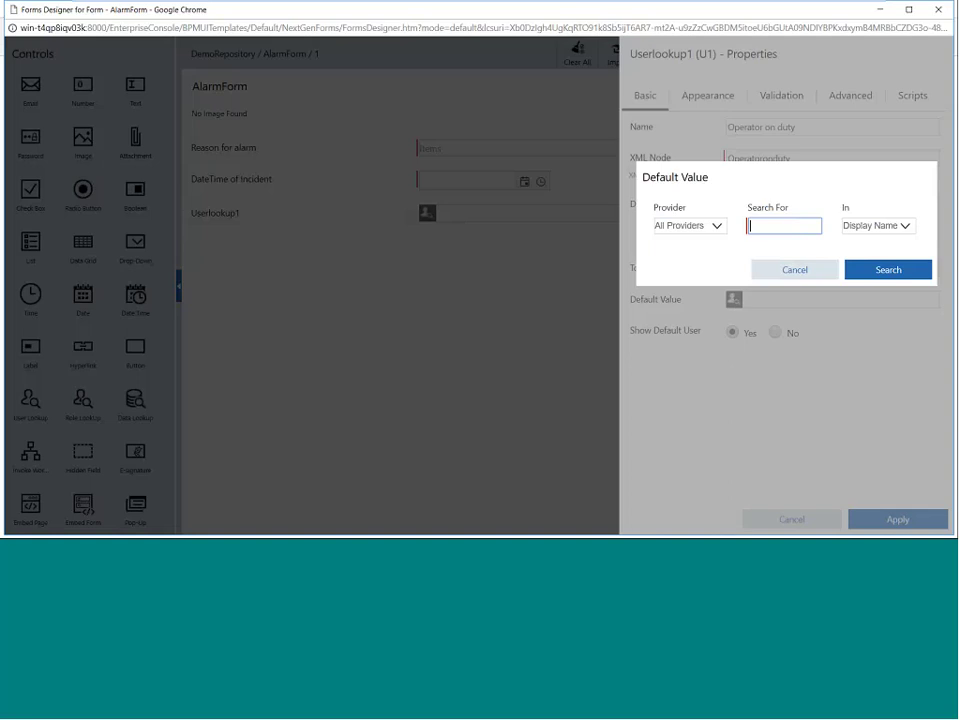
text(Kevin)
click(896, 271)
click(656, 291)
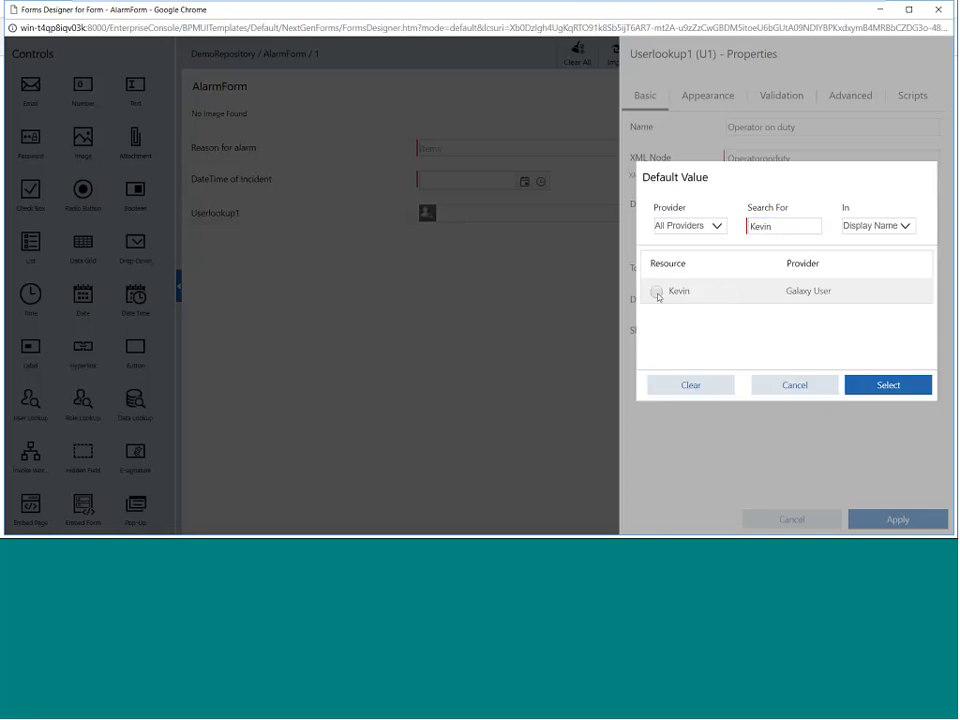
click(888, 385)
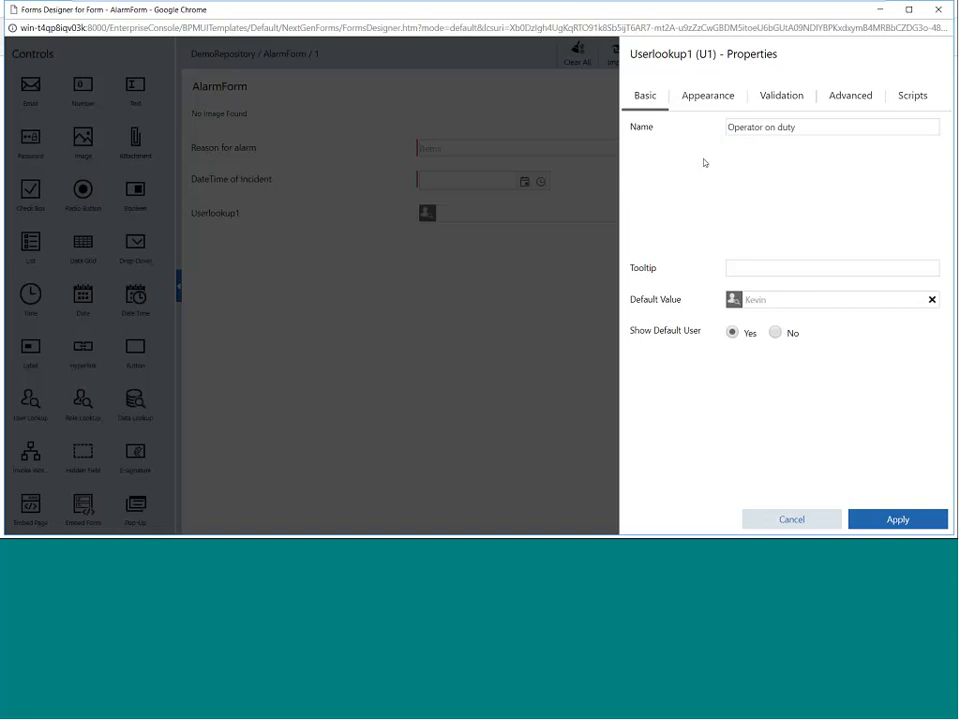
Step: Make the Operator on duty lookup mandatory and apply its properties
click(781, 95)
click(732, 128)
click(876, 519)
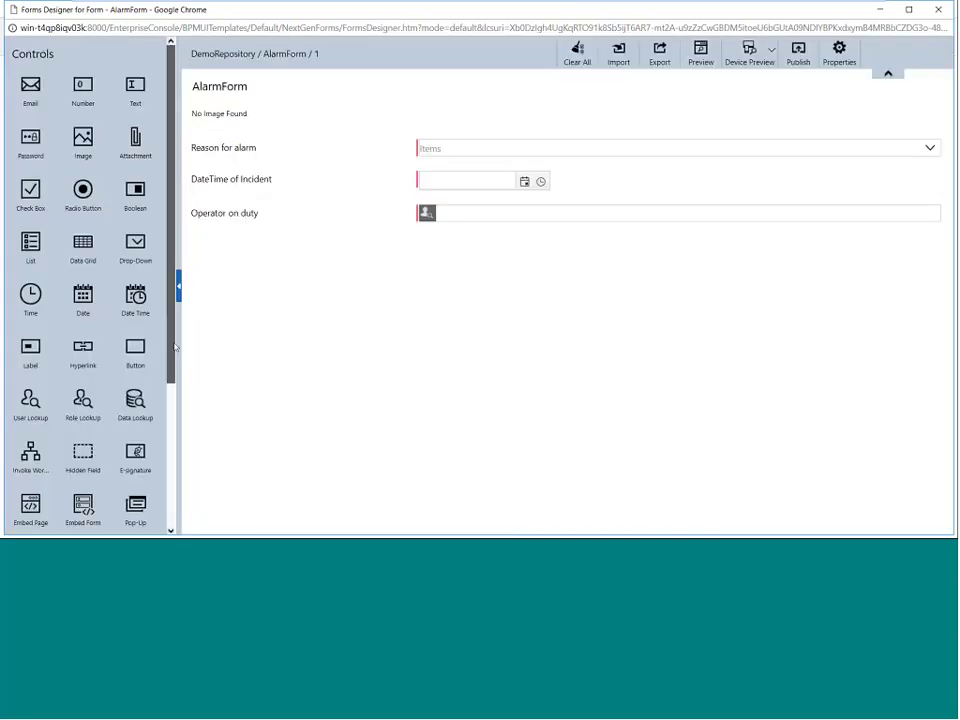
Step: Add a Text control below Operator on duty and name it "Description"
drag(135, 90, 258, 258)
click(940, 245)
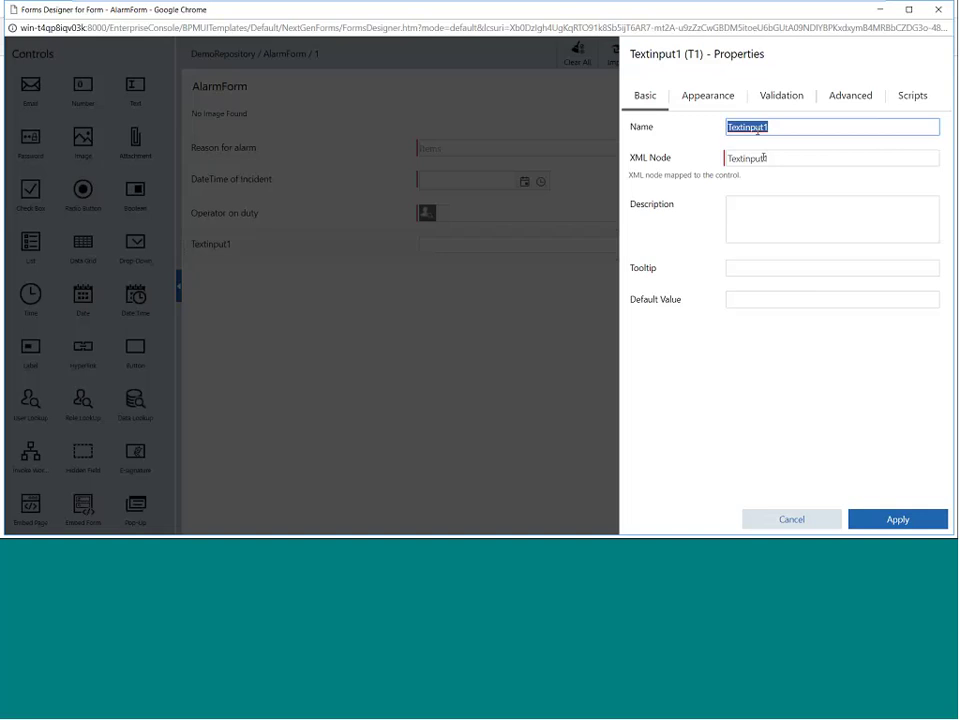
text(Description)
key(Tab)
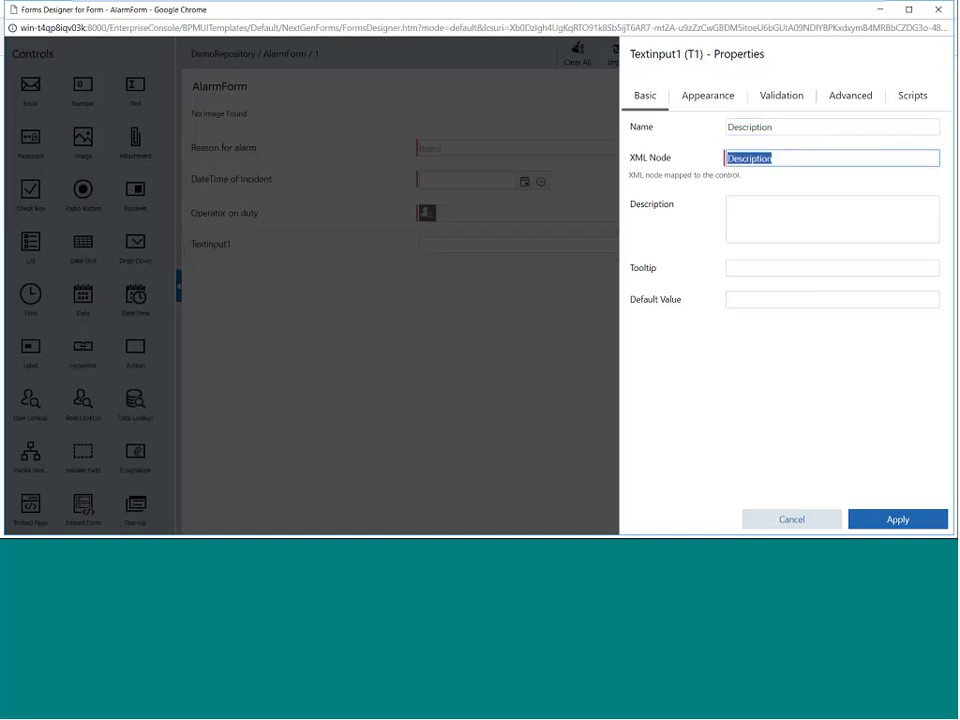
Step: Set the Description text control's display mode to Multi Line with 4 rows and apply the properties
click(708, 95)
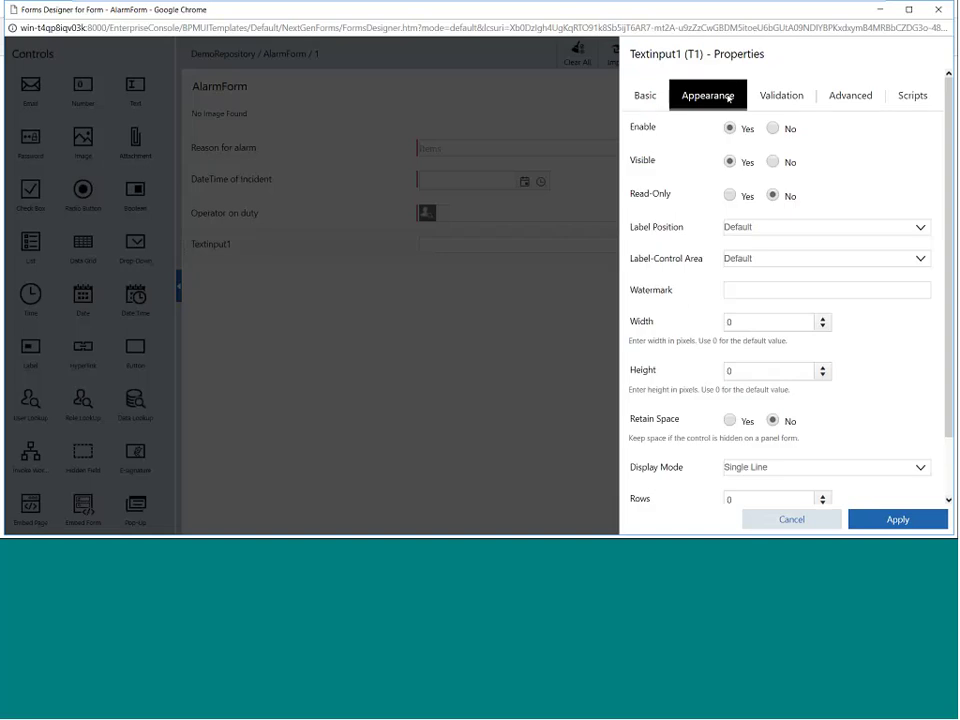
scroll(917, 379, down, 2)
click(780, 397)
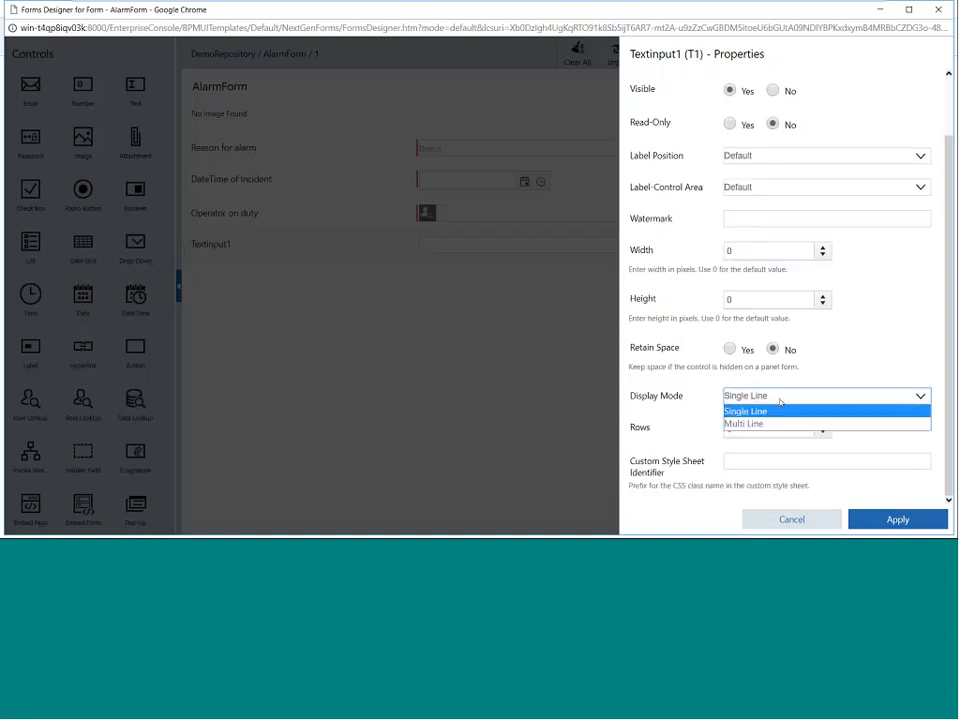
click(750, 424)
click(822, 425)
click(822, 425)
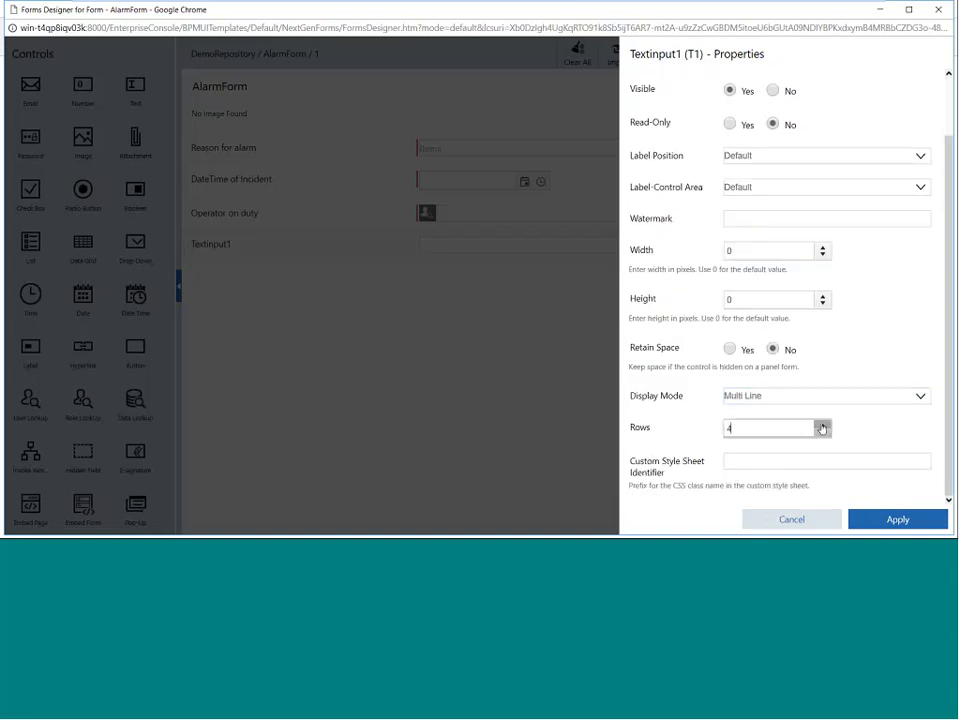
click(897, 519)
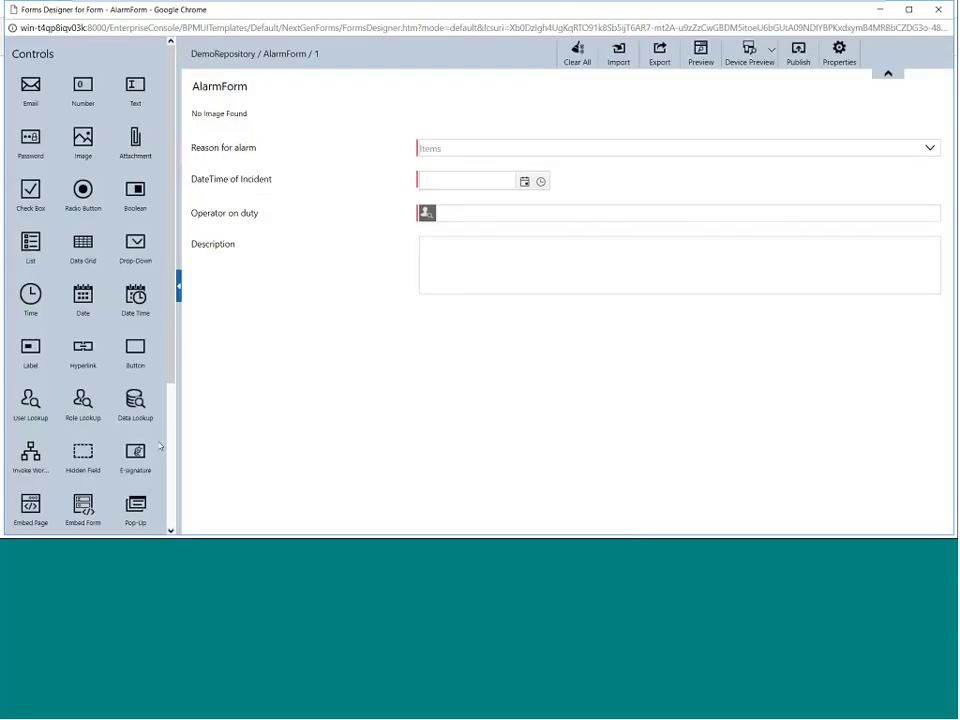
Step: Add an E-signature control below Description, name it "Electronicsignature" and apply its properties
drag(130, 453, 298, 358)
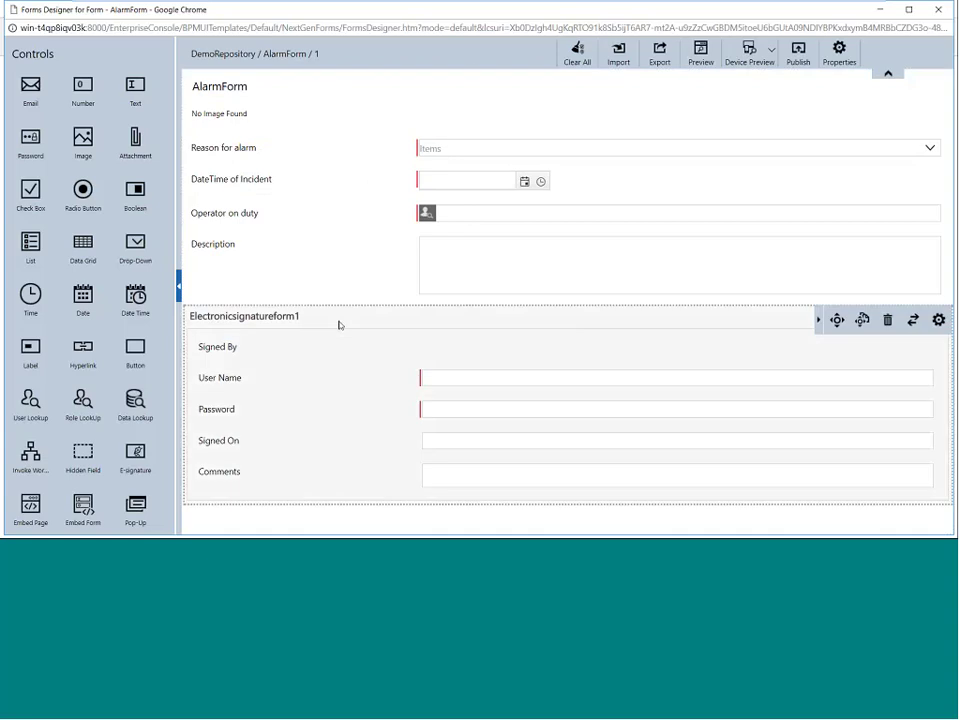
click(939, 319)
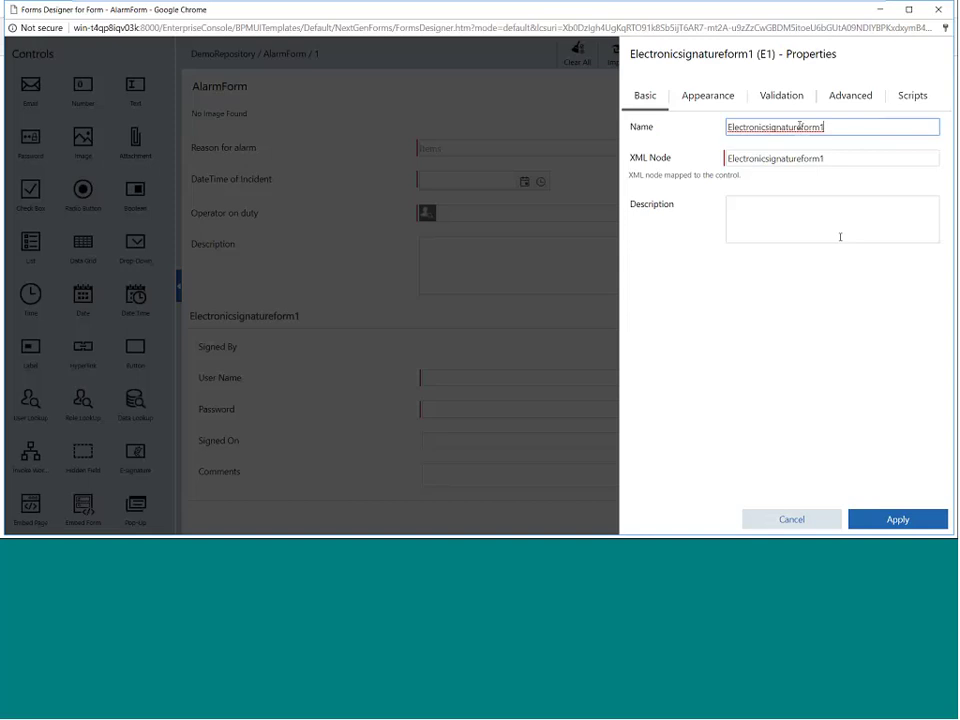
key(BackSpace)
key(BackSpace)
key(BackSpace)
key(BackSpace)
key(BackSpace)
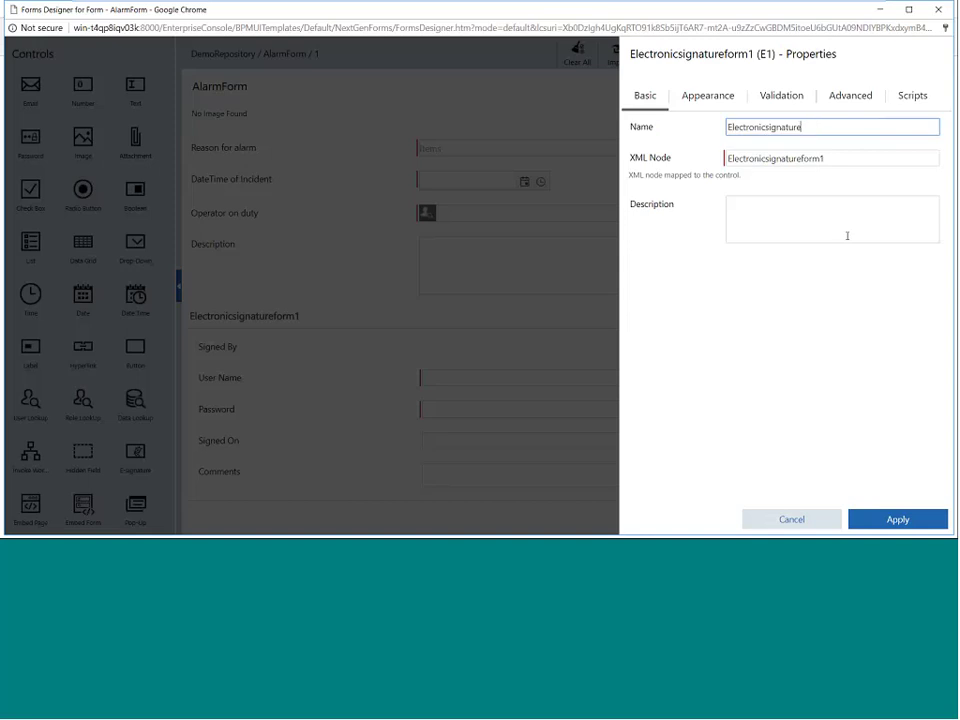
click(905, 522)
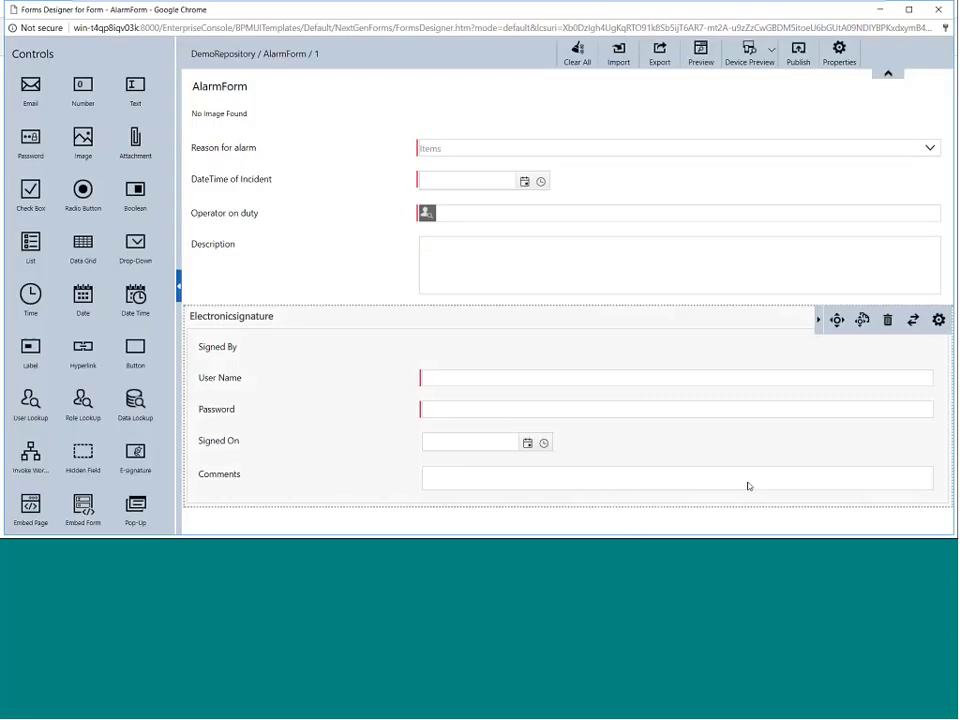
Step: Publish AlarmForm and close the forms designer
click(798, 48)
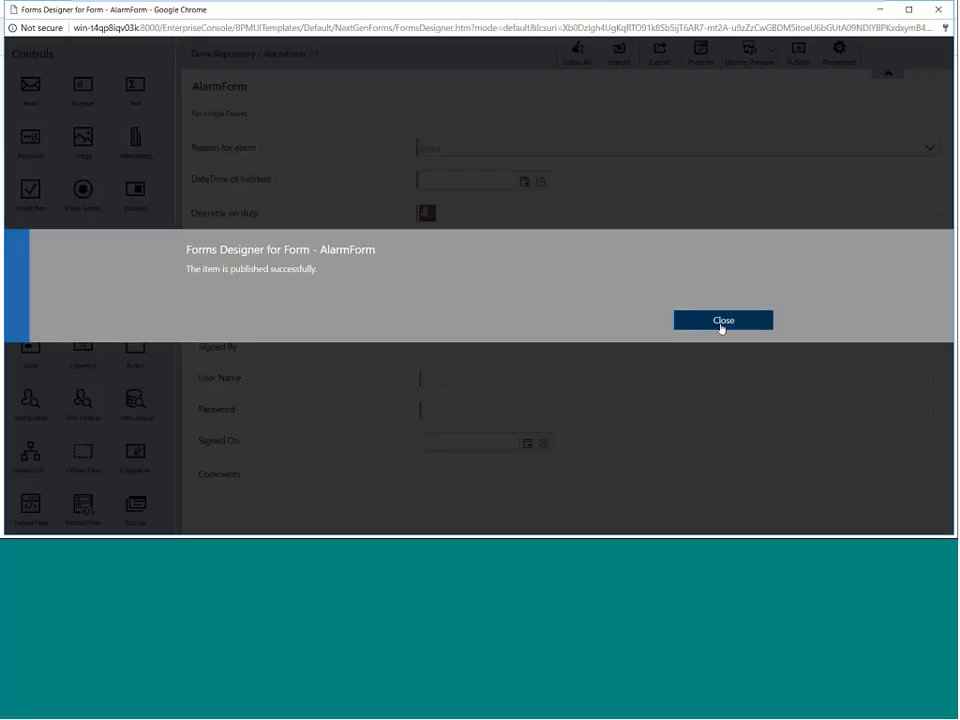
click(722, 322)
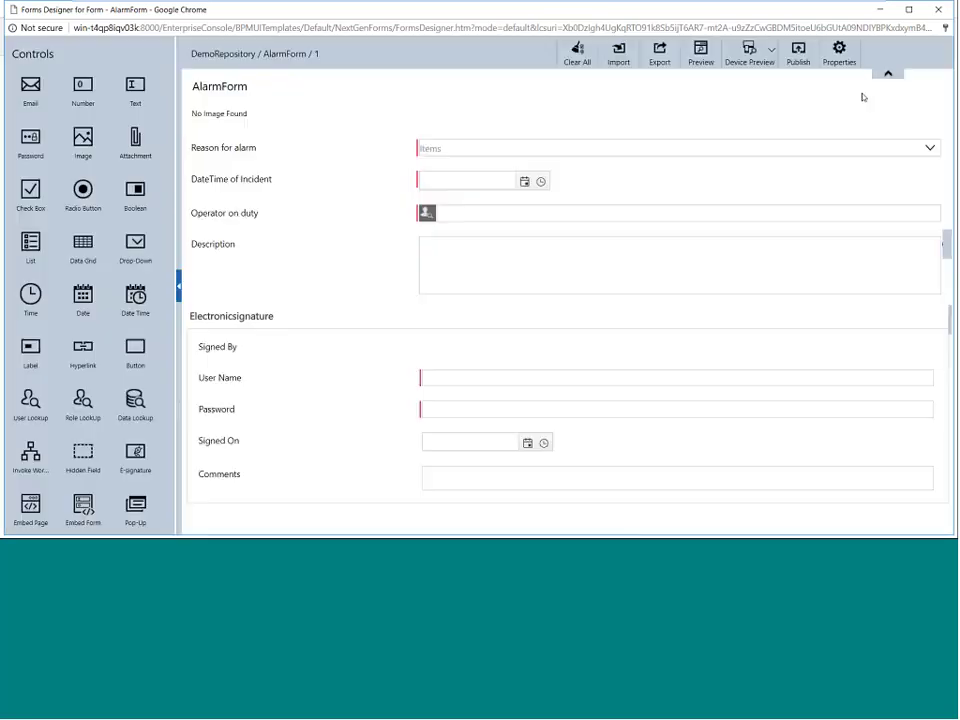
click(938, 9)
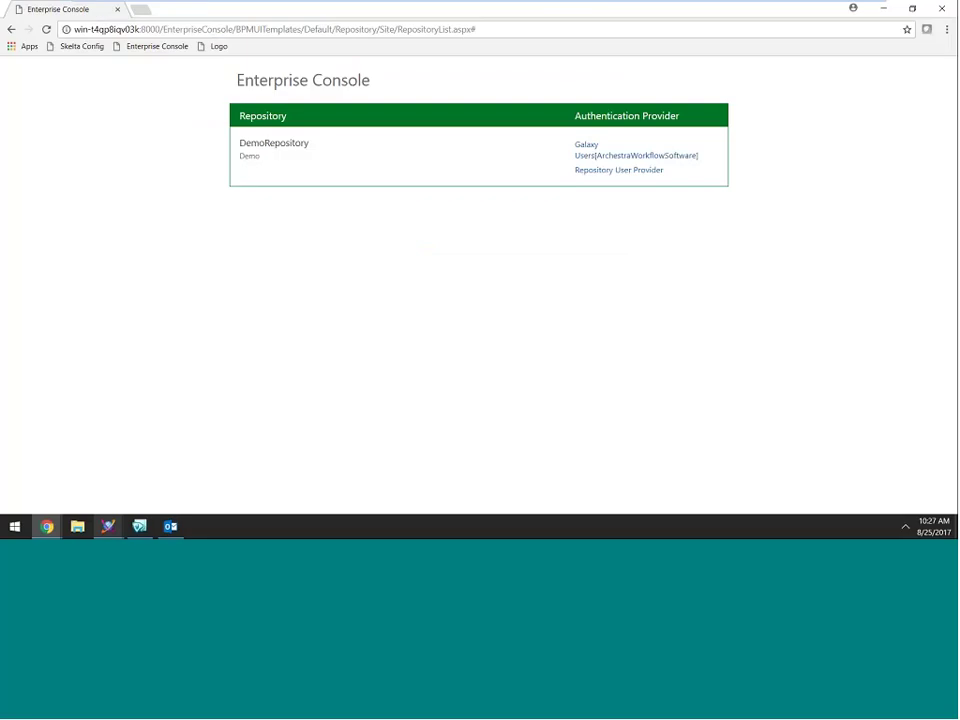
Step: Switch to InTouch WindowViewer, trigger the alarm workflow from the reactor screen, and return to Enterprise Console
mouse_move(108, 526)
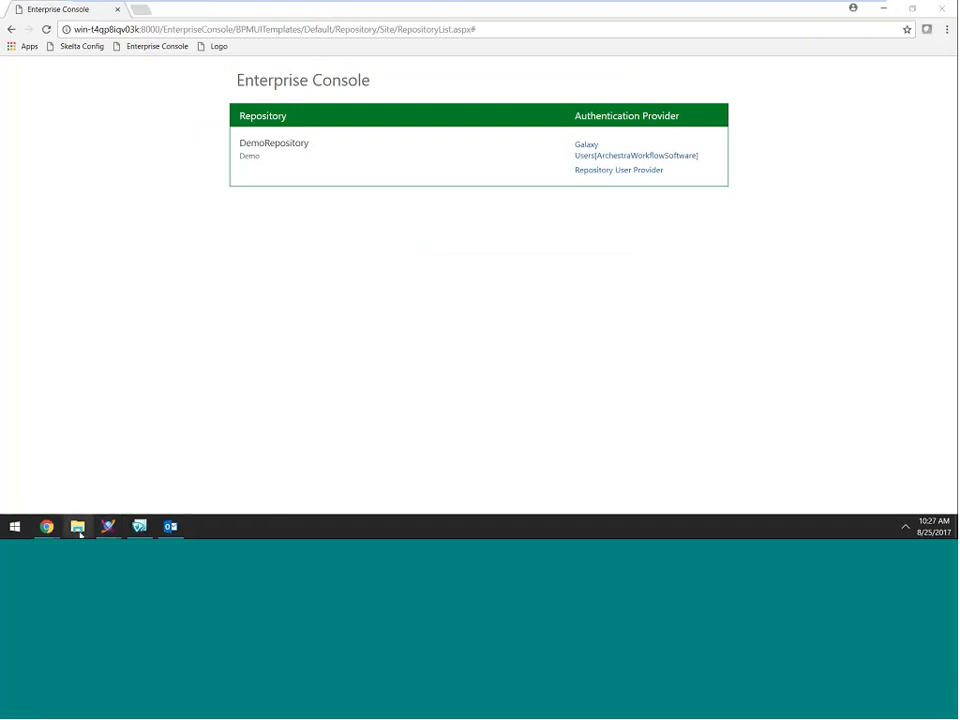
click(139, 526)
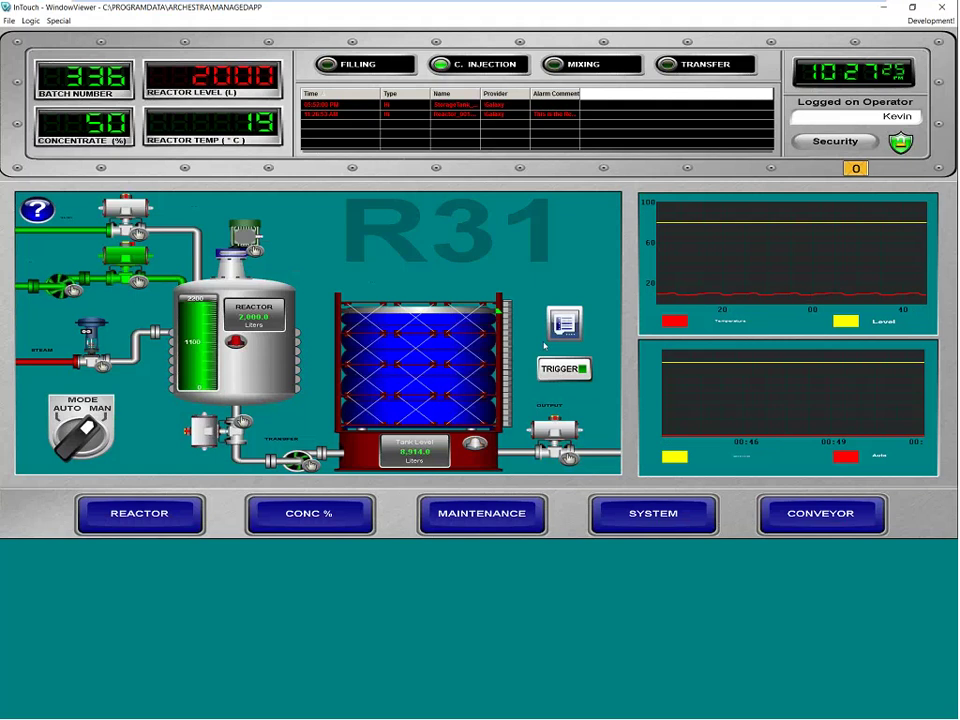
click(886, 8)
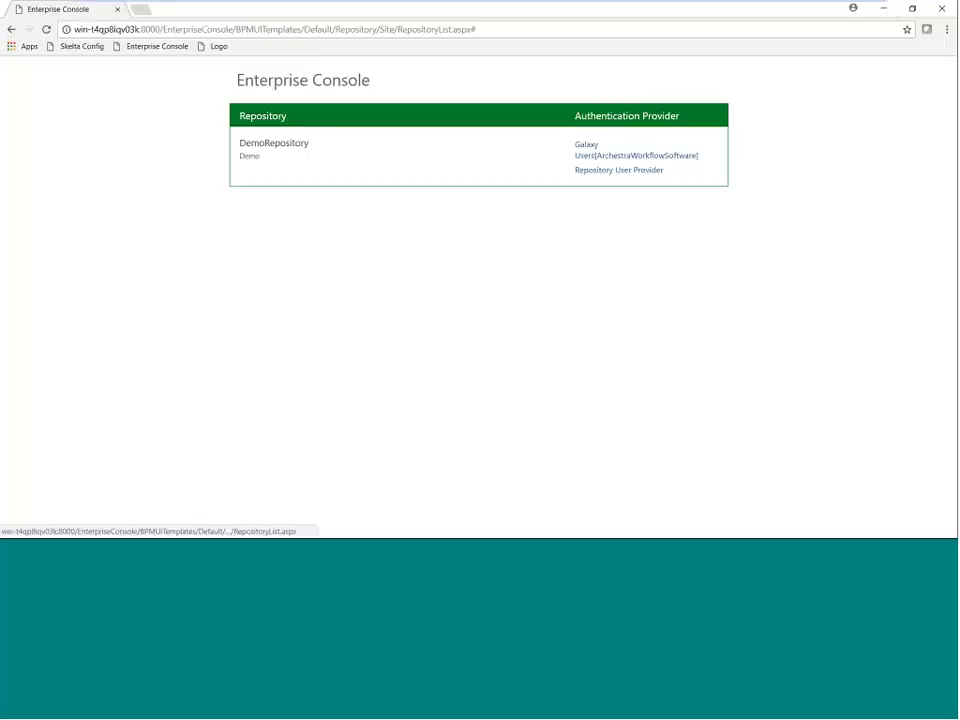
Step: End the admin session under Repository User Provider and sign in as supervisor with the saved password
click(598, 172)
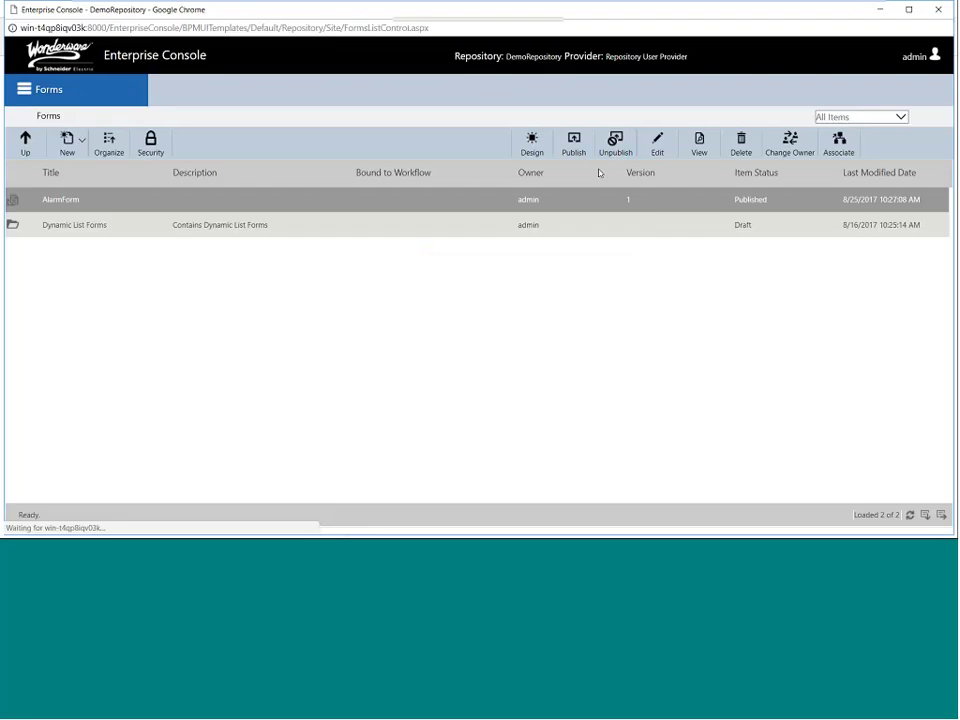
click(912, 55)
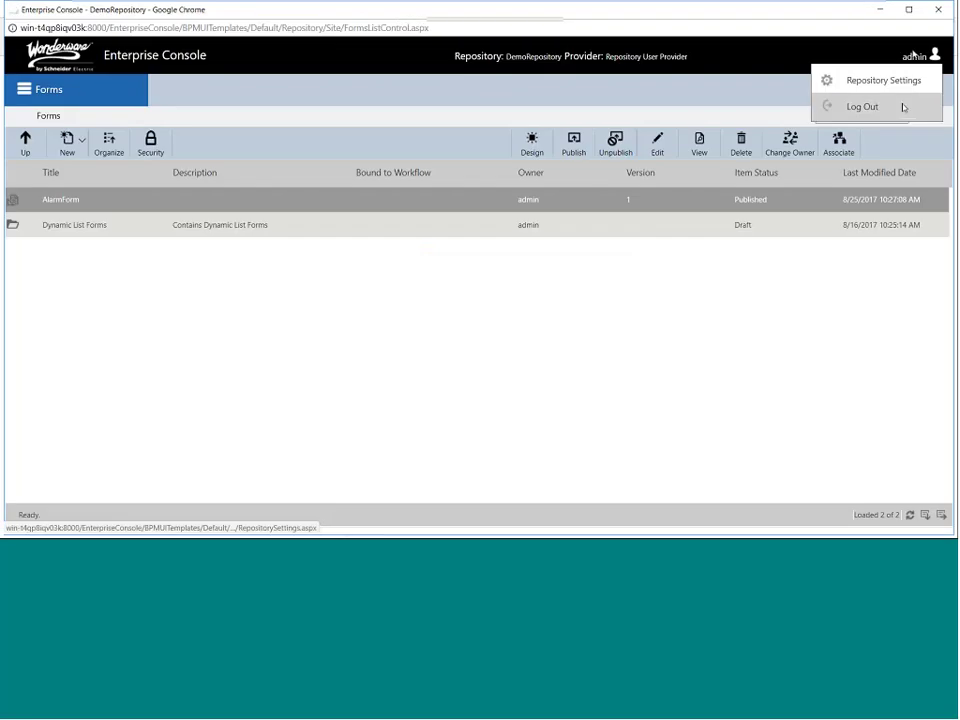
click(862, 105)
click(832, 278)
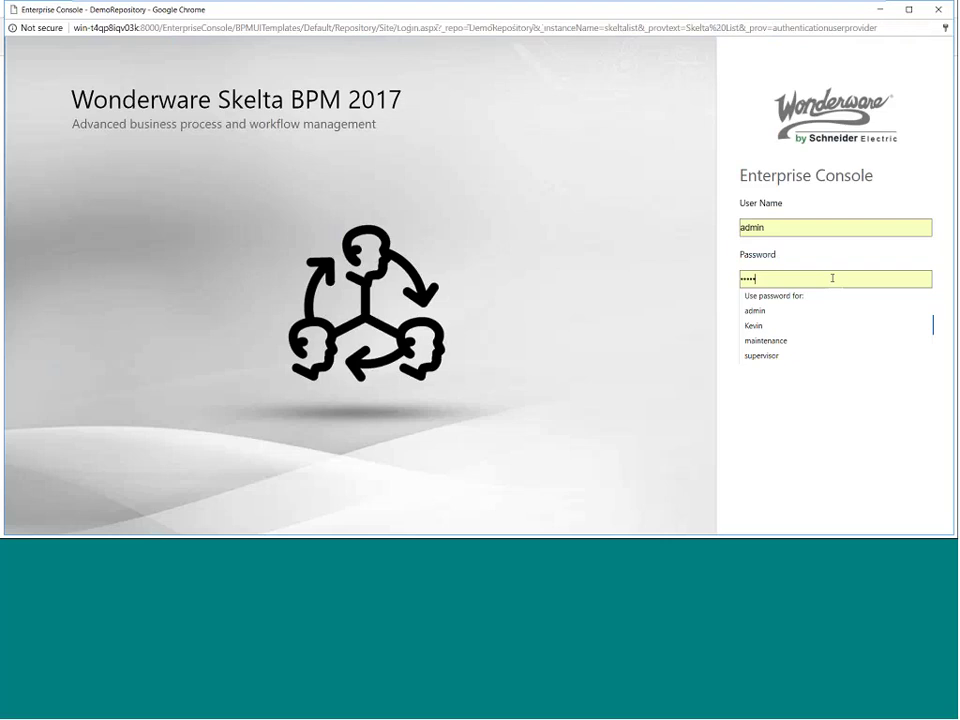
click(793, 358)
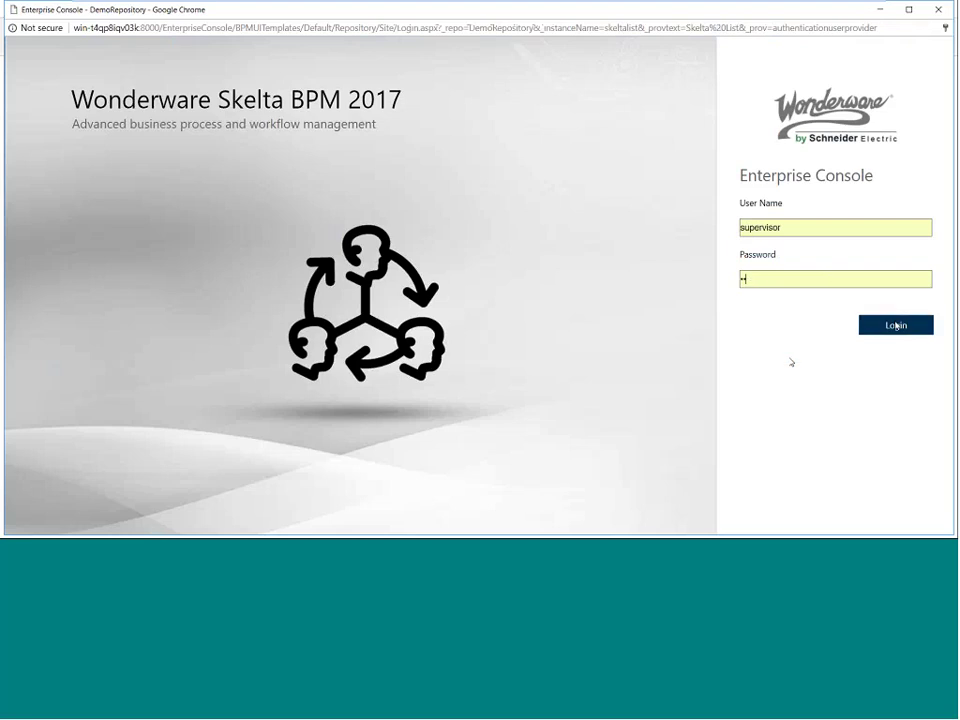
click(896, 325)
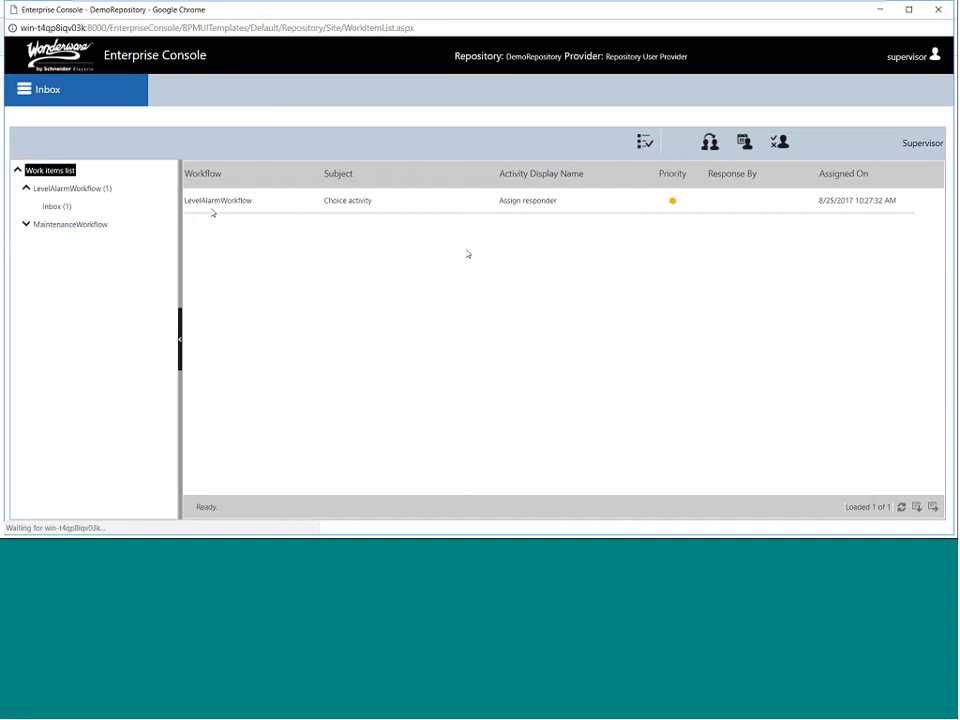
Step: Complete LevelAlarmWorkflow's Assign responder work item with Notify Operator, and log out of the supervisor session
double_click(537, 201)
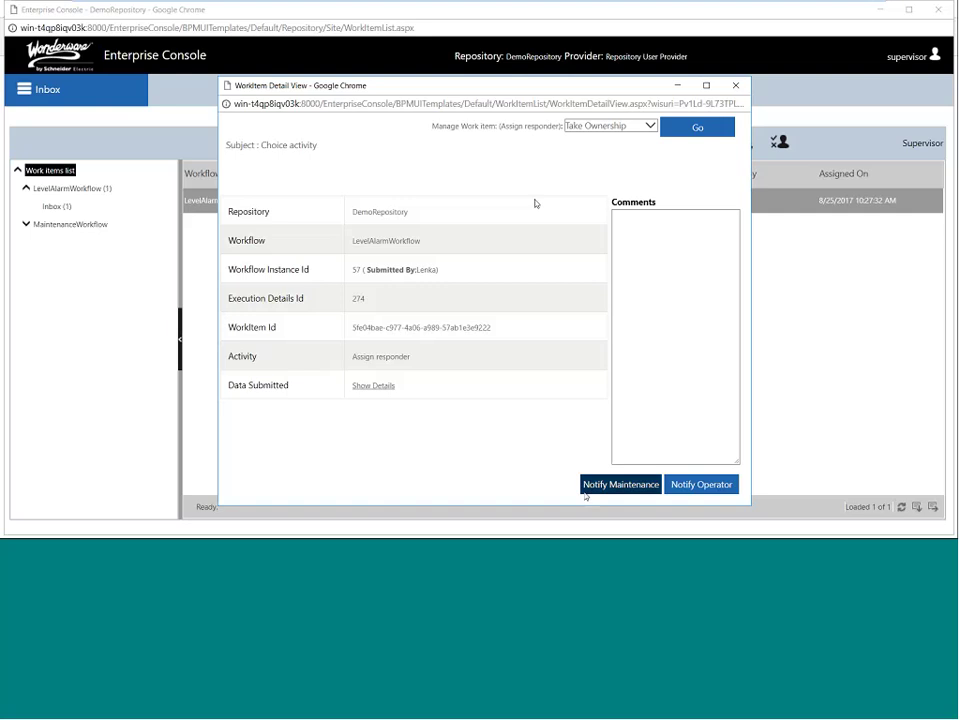
click(697, 485)
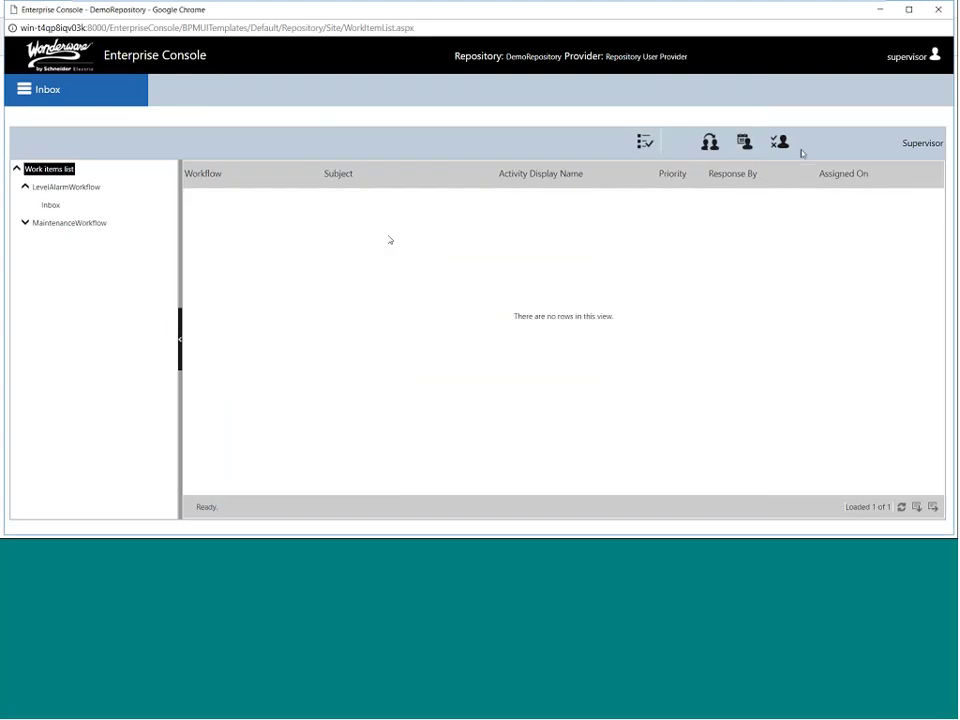
click(900, 52)
click(884, 76)
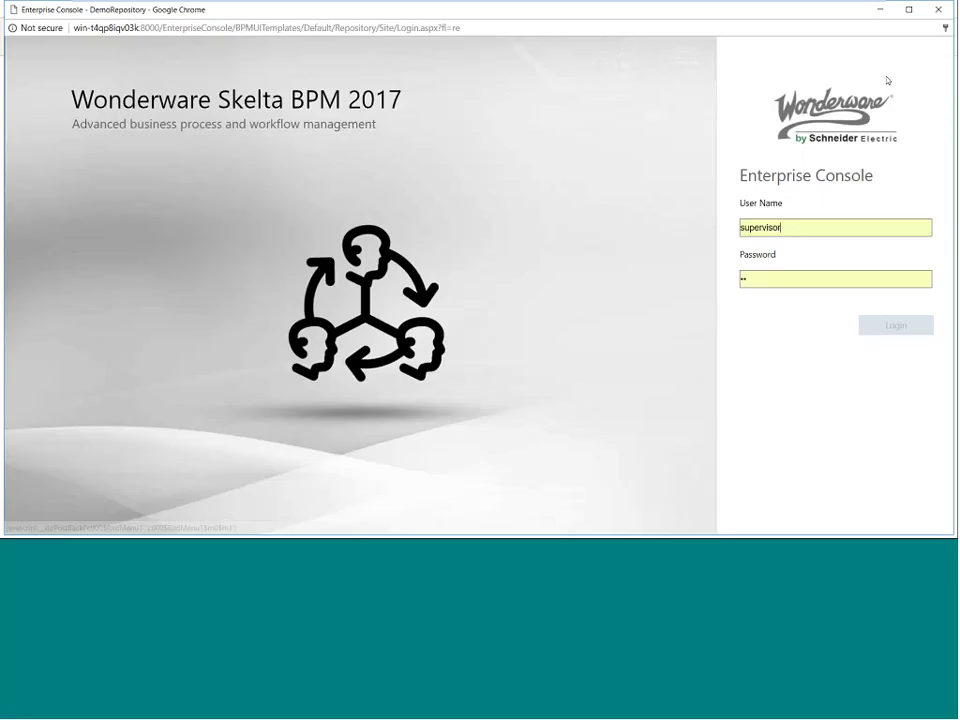
click(938, 11)
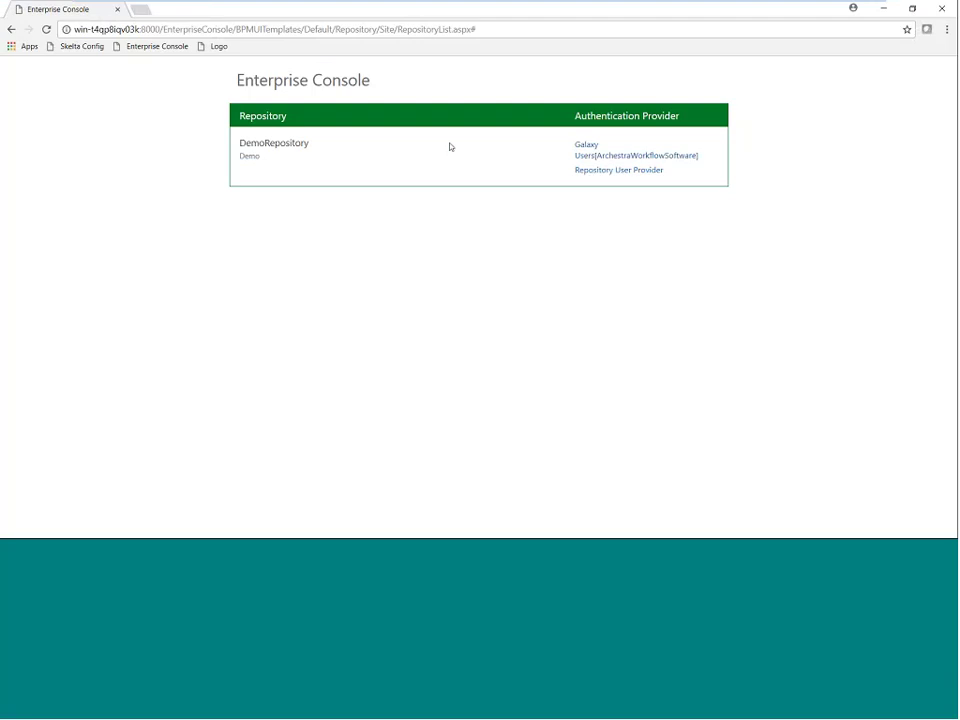
Step: Open the Galaxy Users login for DemoRepository, and read the supervisor's Choice activity email from its Outlook notification
click(584, 146)
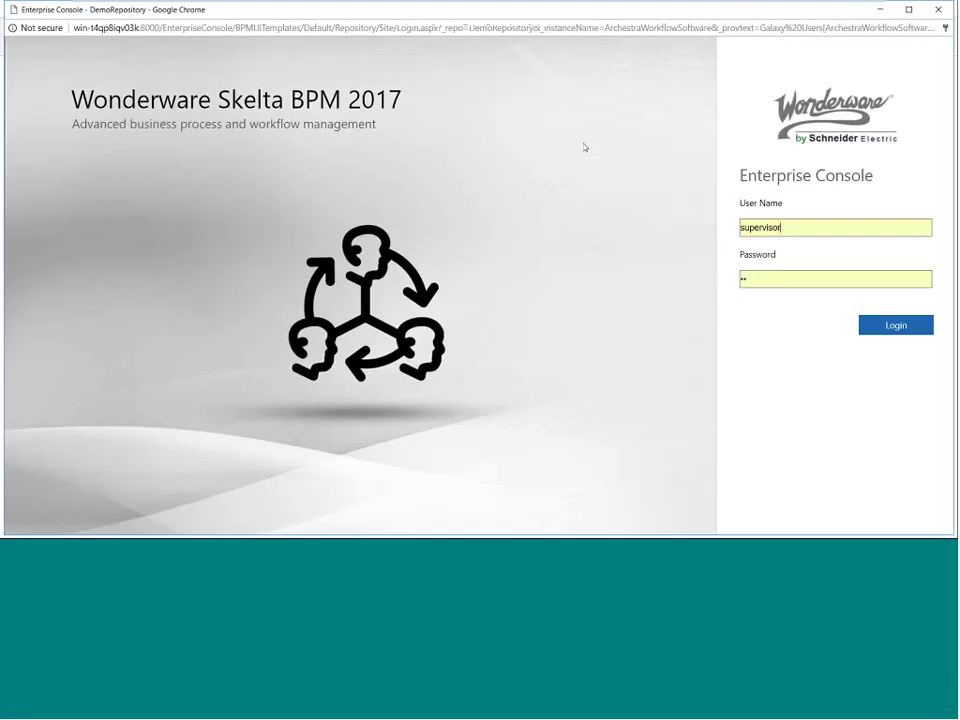
click(837, 278)
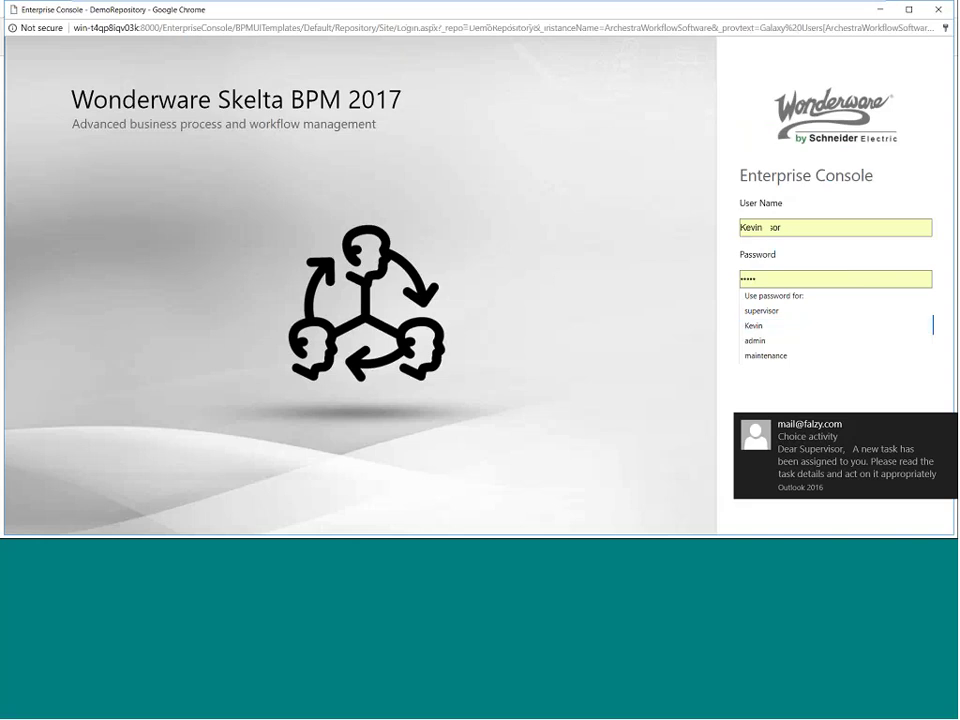
click(845, 467)
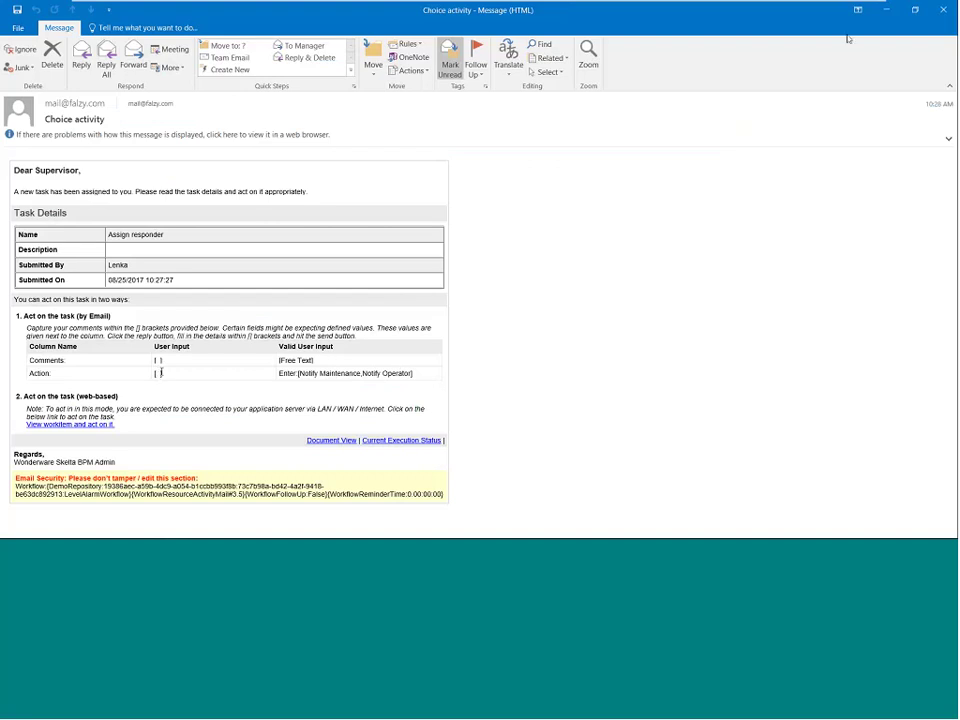
click(943, 10)
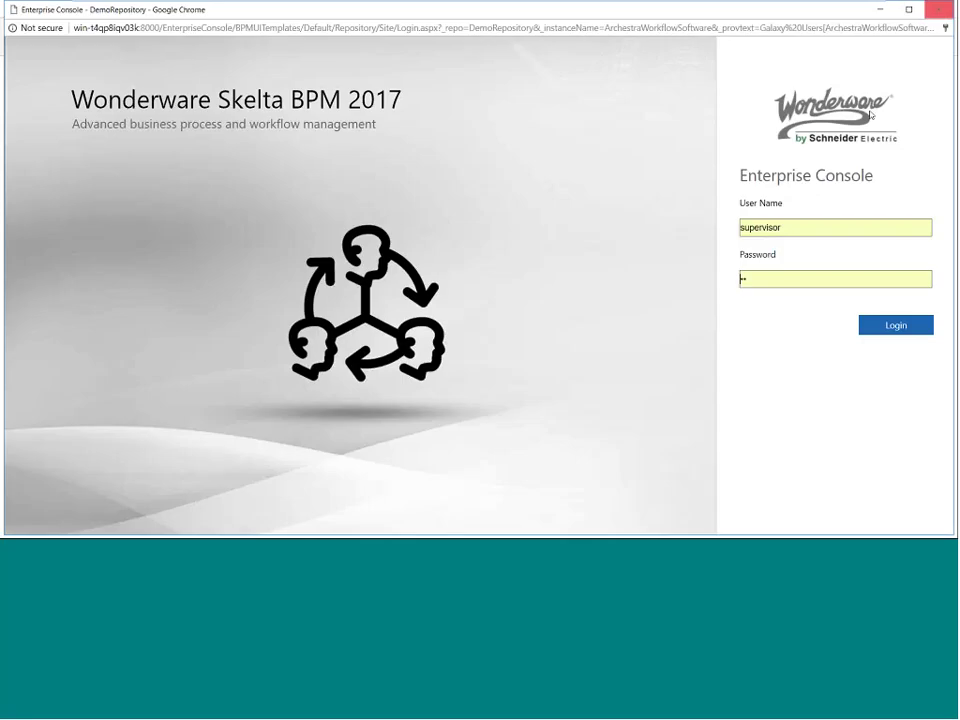
Step: Sign in to the Galaxy Users provider as the operator with the saved user name and password
click(825, 223)
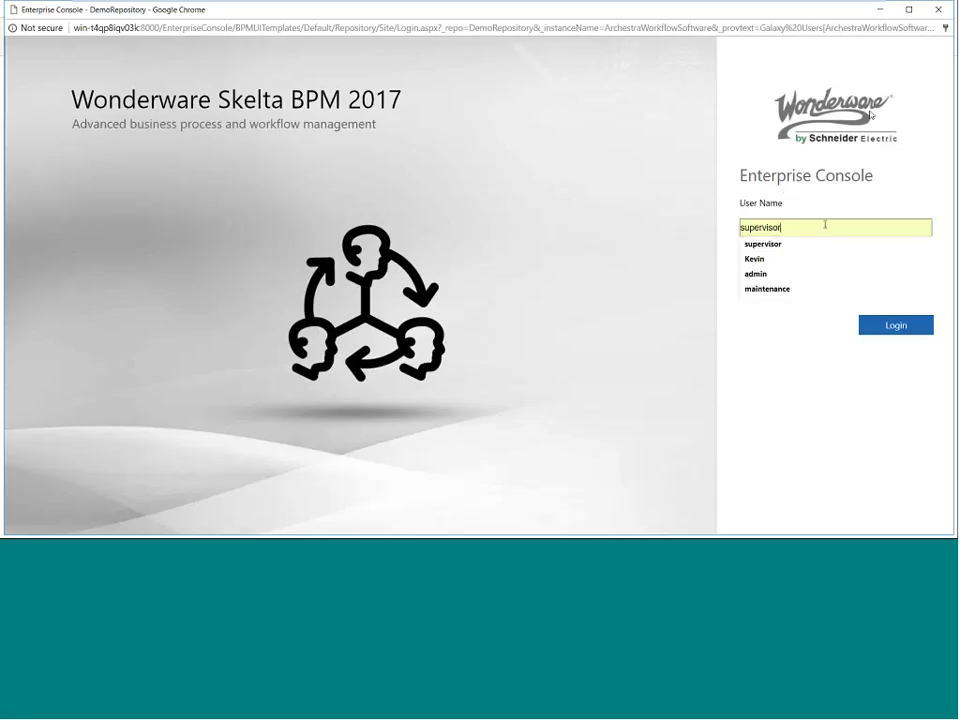
click(806, 257)
click(896, 327)
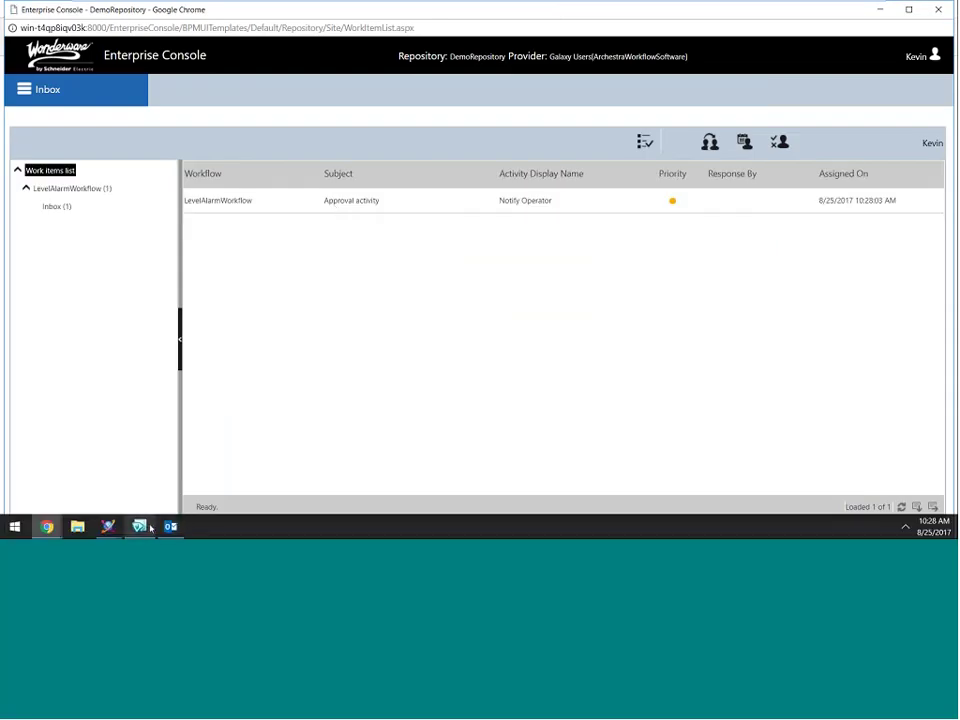
Step: Switch to InTouch WindowViewer, reject the Notify Operator work item from its embedded inbox, and close the inbox
click(139, 526)
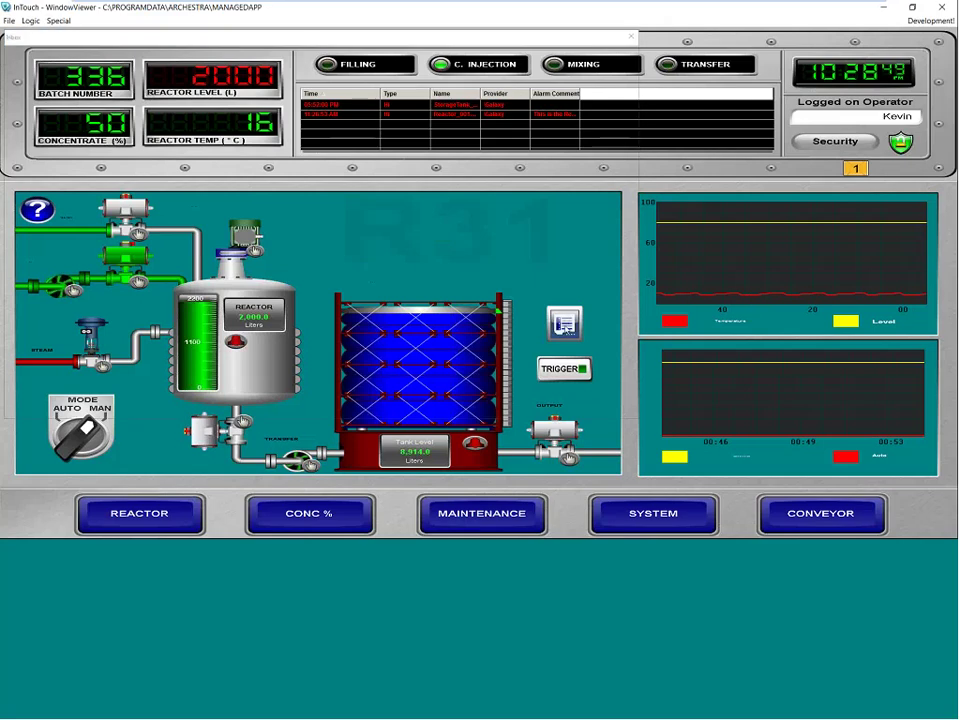
click(563, 323)
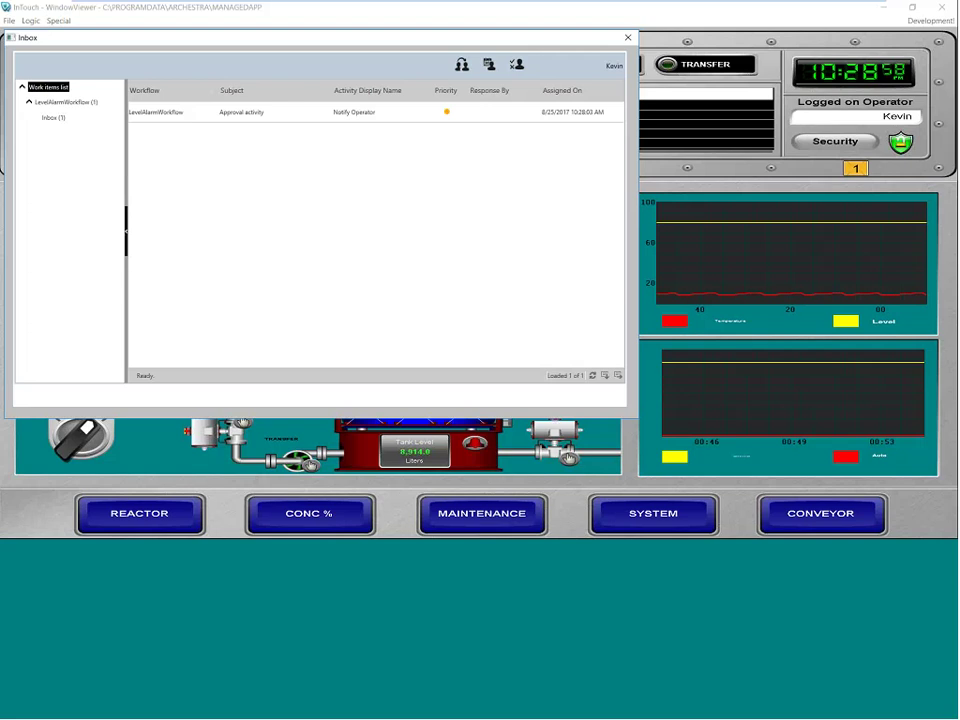
double_click(149, 112)
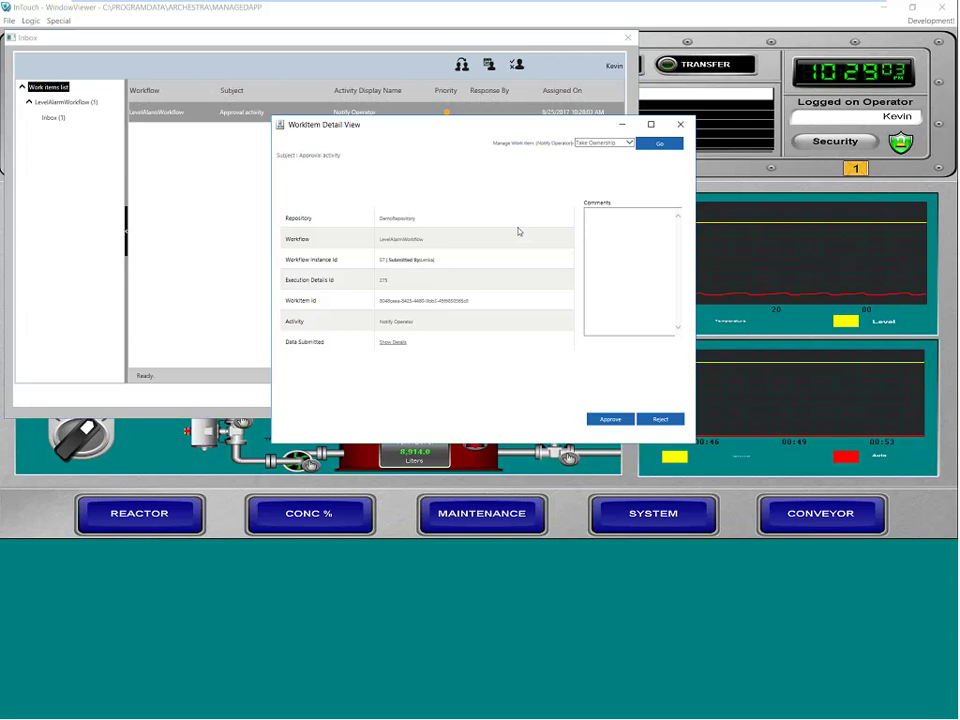
click(658, 420)
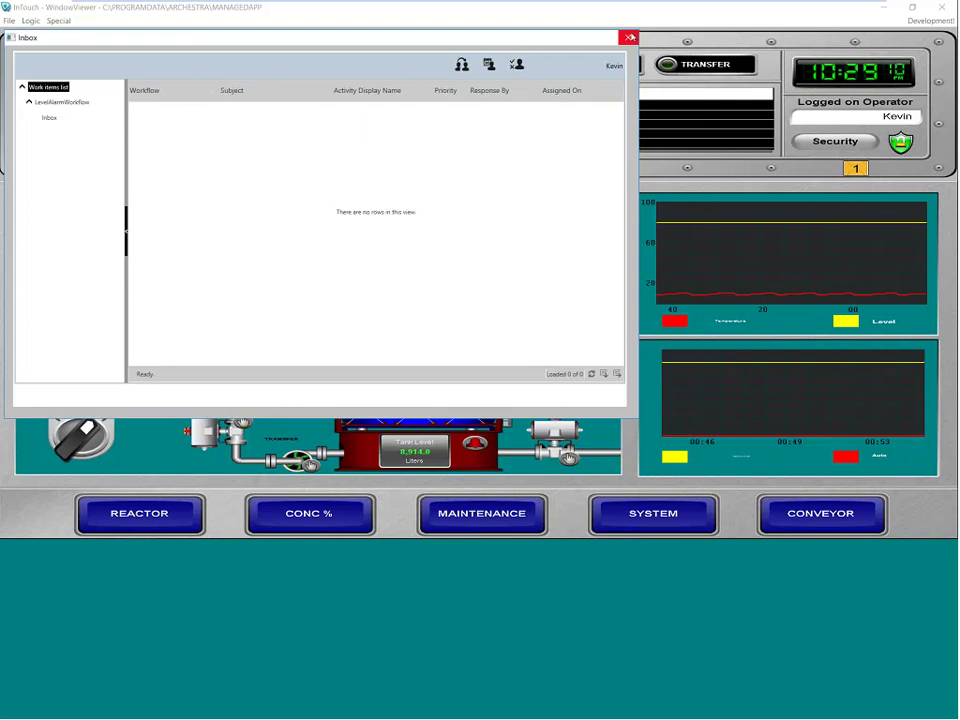
click(628, 37)
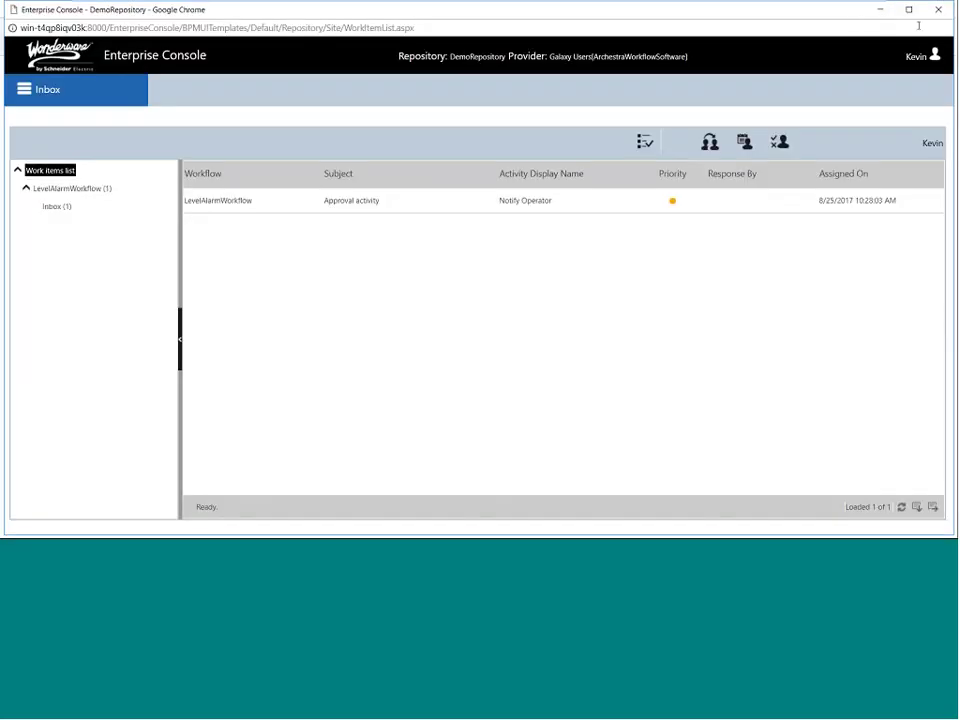
Step: Log out of the operator's Enterprise Console session
click(925, 55)
click(895, 79)
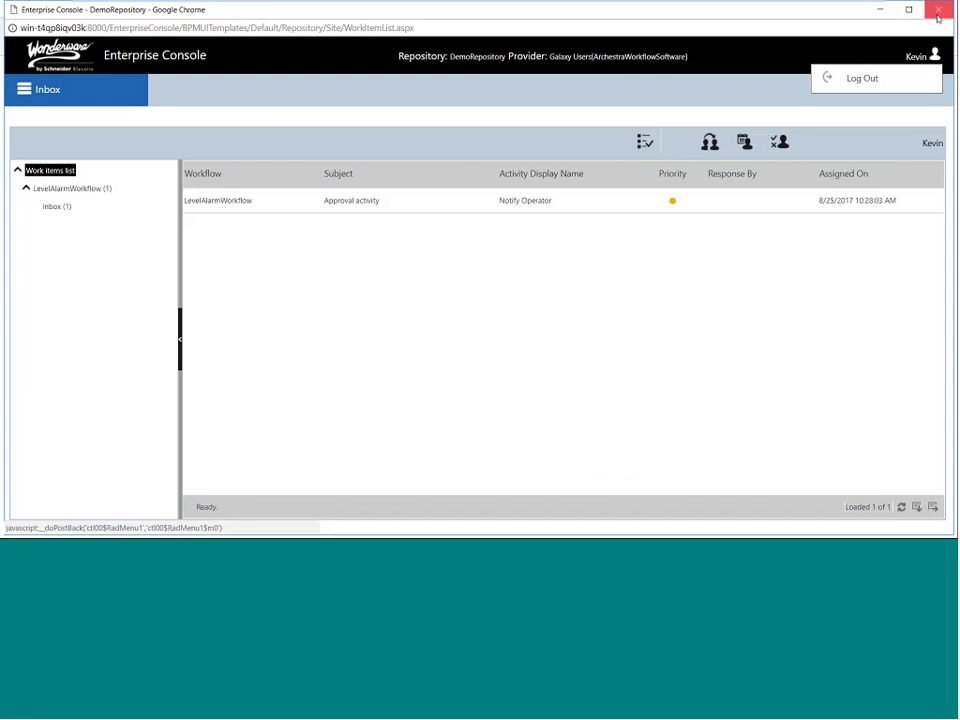
Step: Sign in to the Repository User Provider as supervisor with the saved user name and password
click(617, 171)
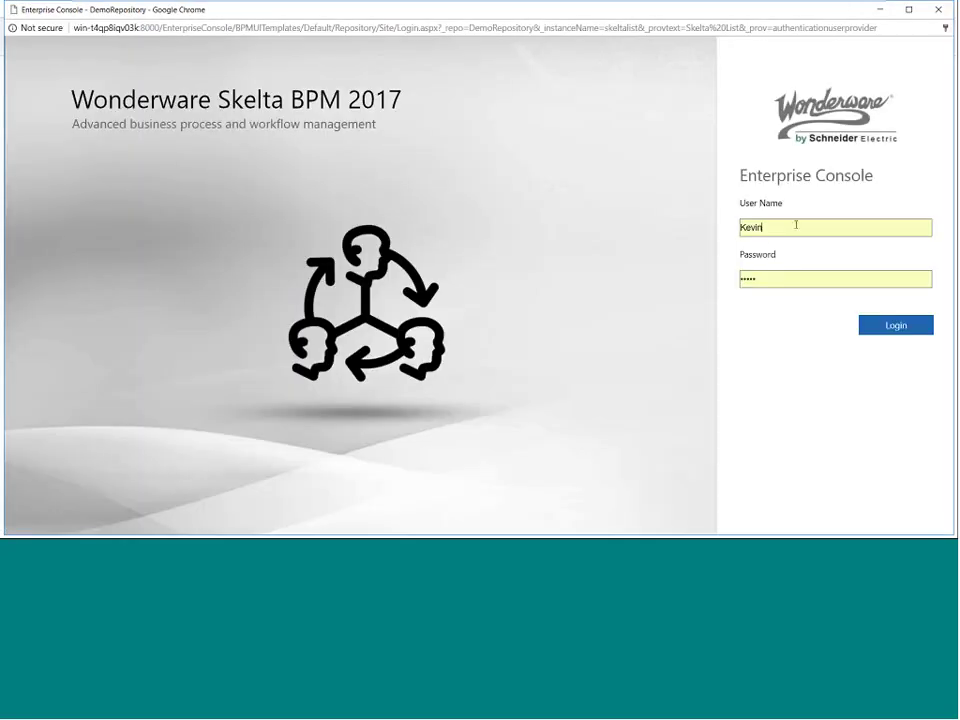
click(790, 228)
click(793, 290)
click(895, 334)
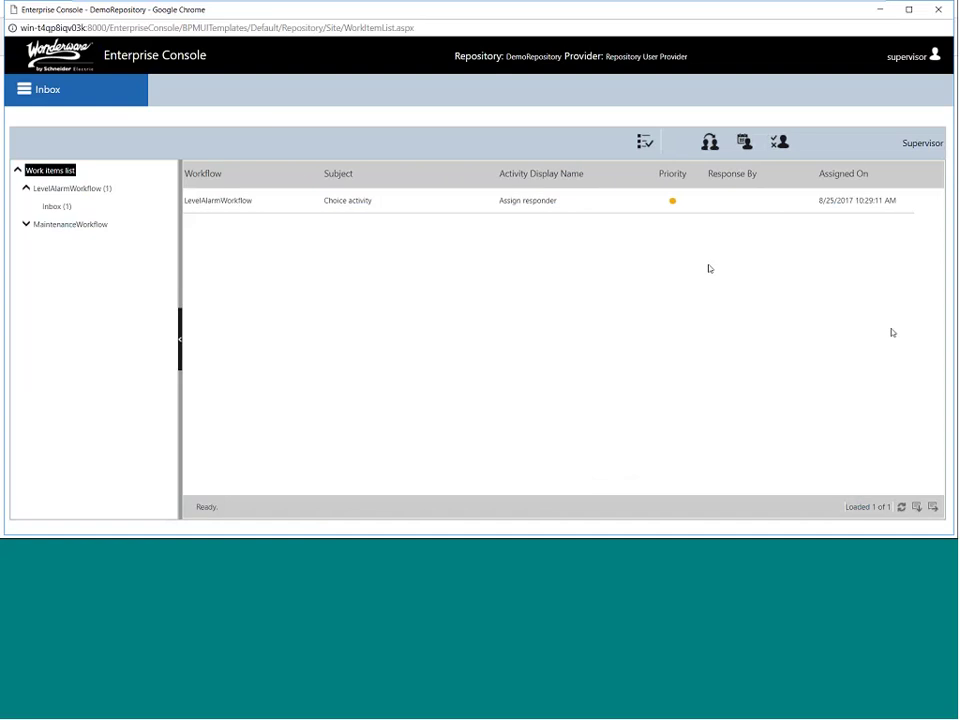
Step: Open the supervisor's Assign responder work item from LevelAlarmWorkflow and choose Notify Maintenance
double_click(529, 201)
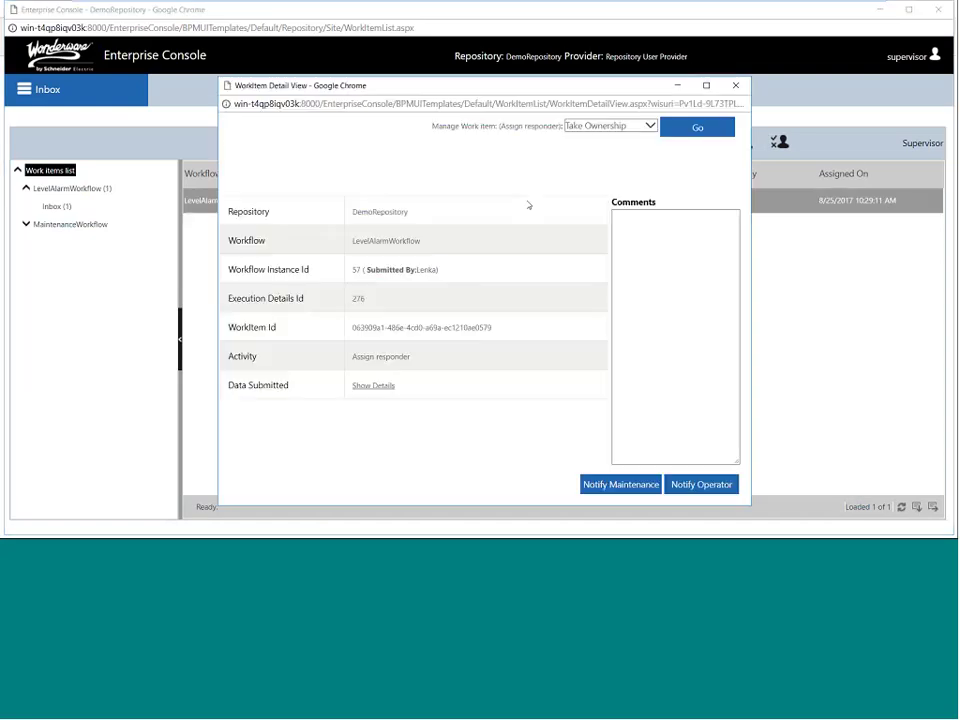
click(598, 484)
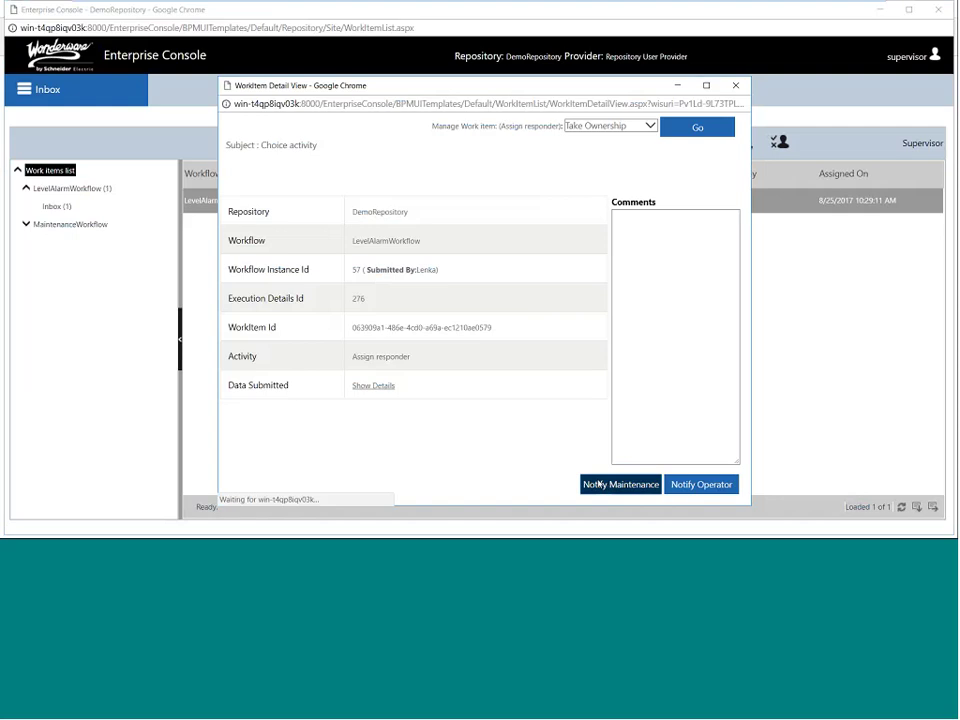
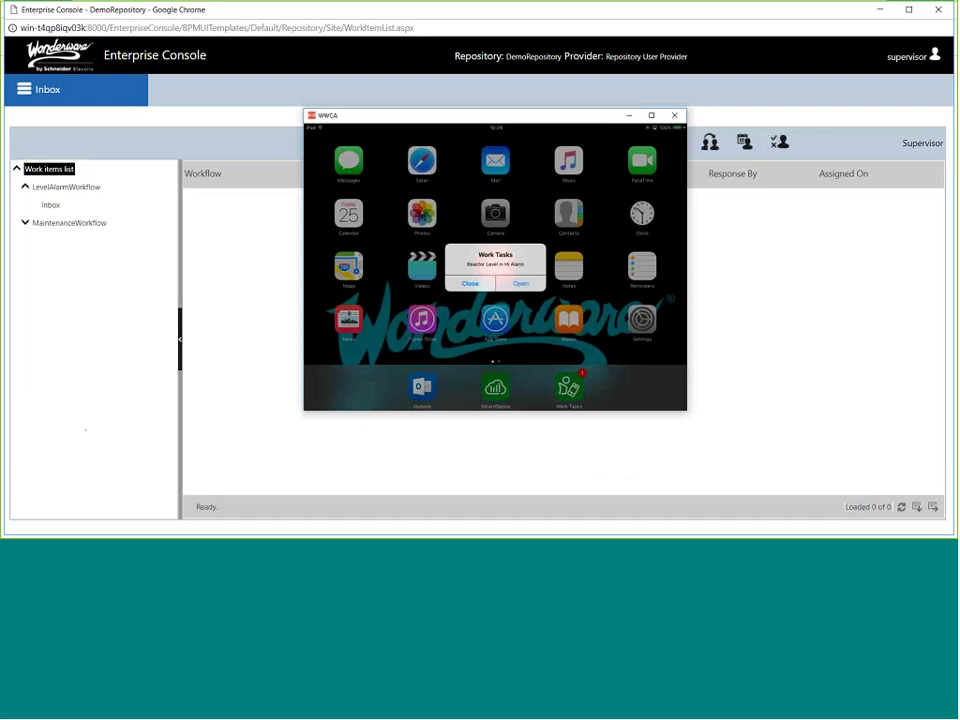
Step: Open the Work Tasks notification on the mirrored iPad and approve the "Accept request for maintenance at reactor" task
click(515, 283)
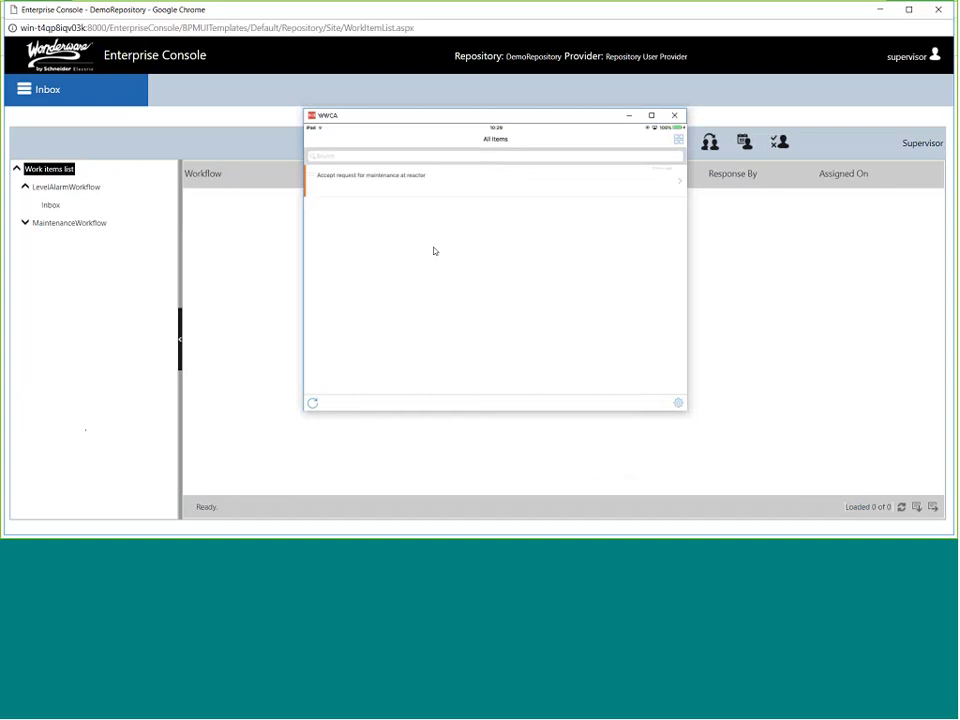
click(484, 182)
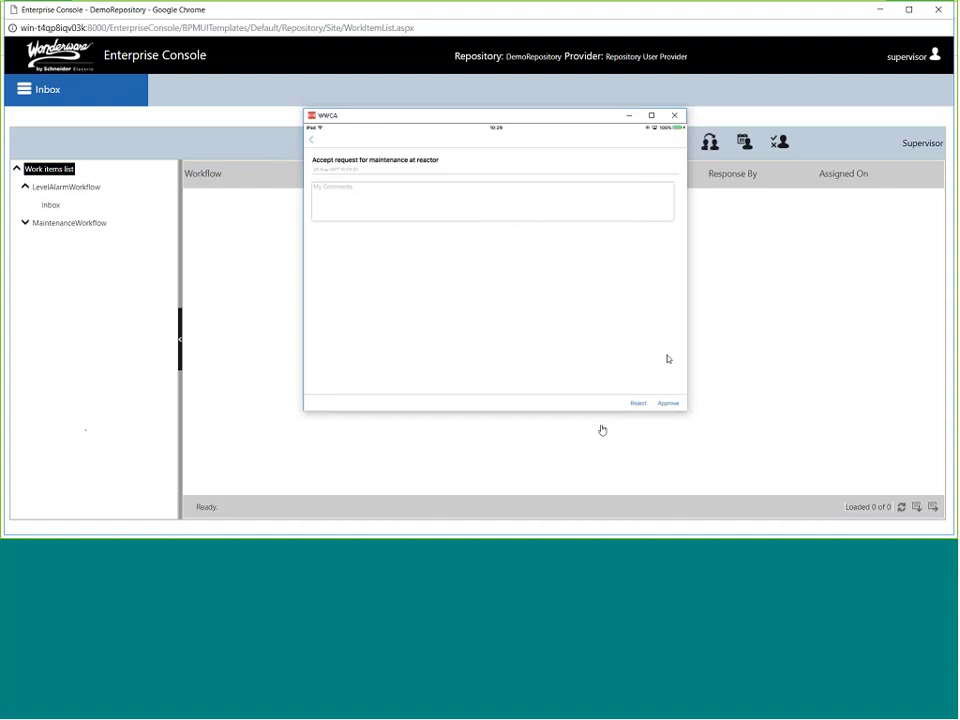
click(668, 403)
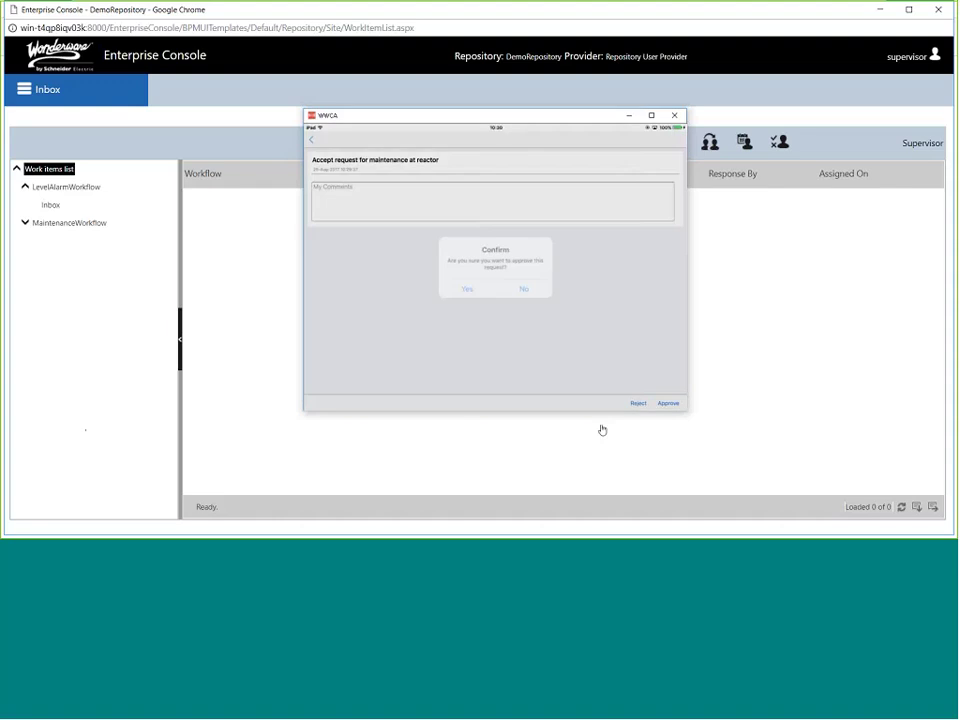
key(Return)
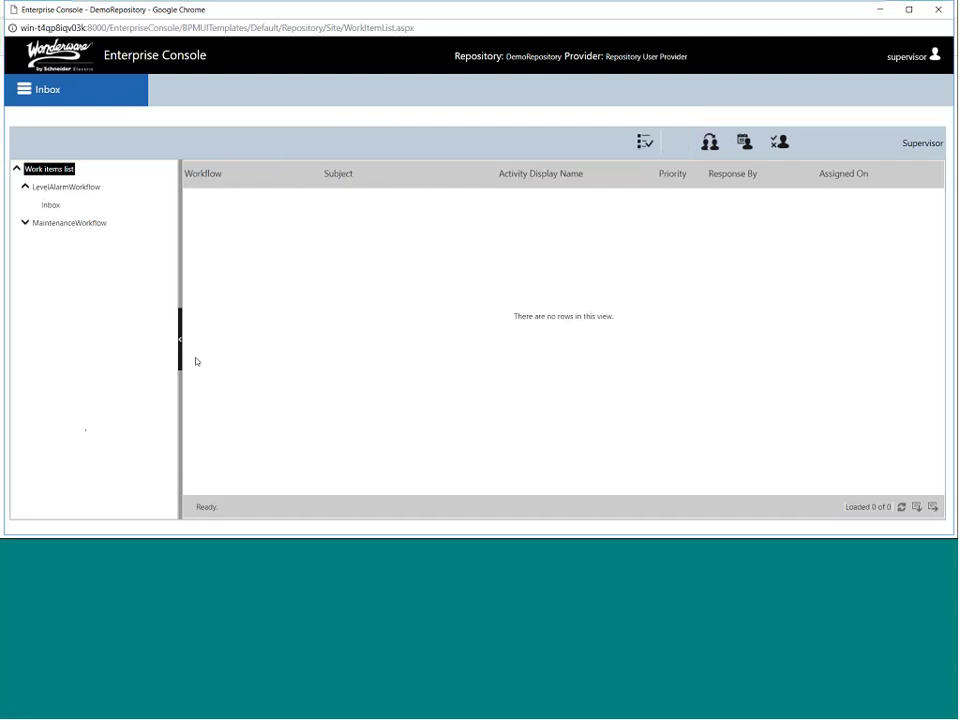
Step: Log out the supervisor and sign in as maintenance with the saved user name and password
click(905, 57)
click(900, 79)
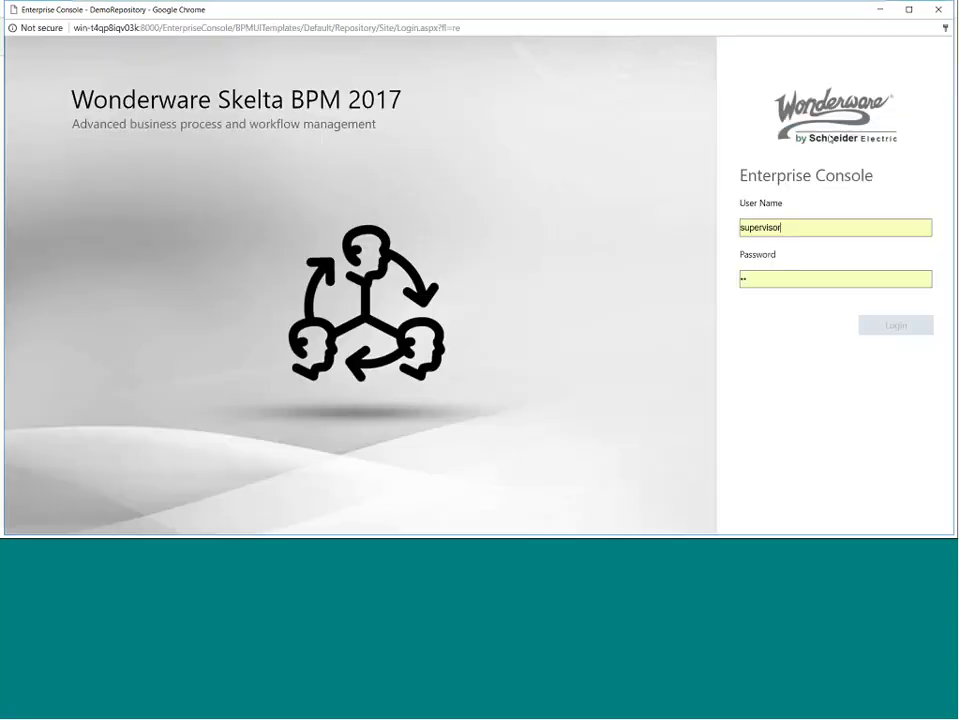
click(825, 227)
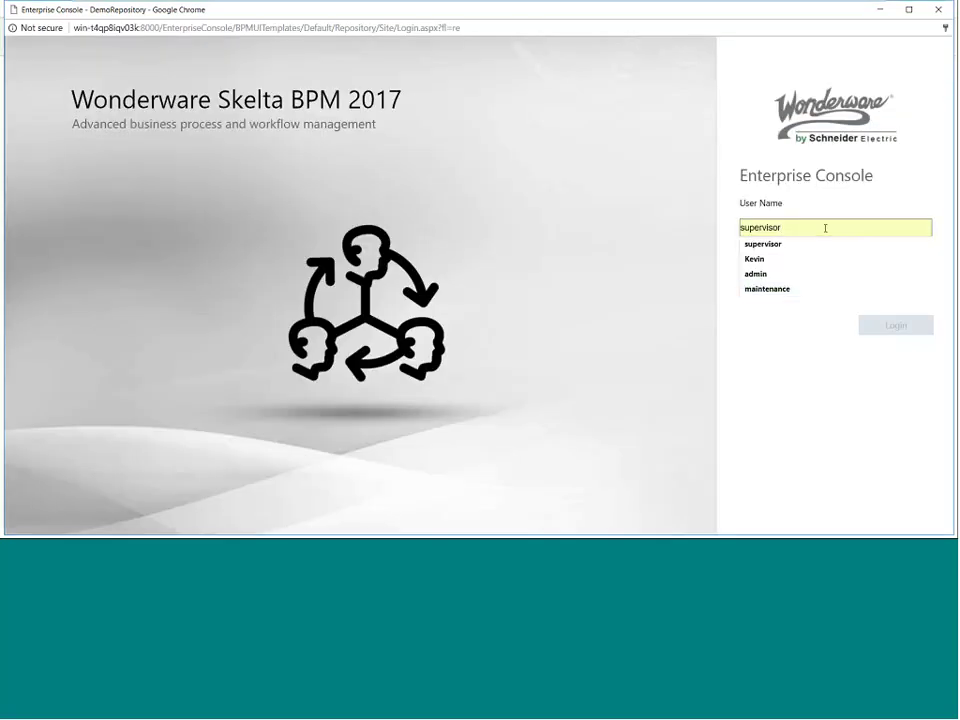
click(817, 290)
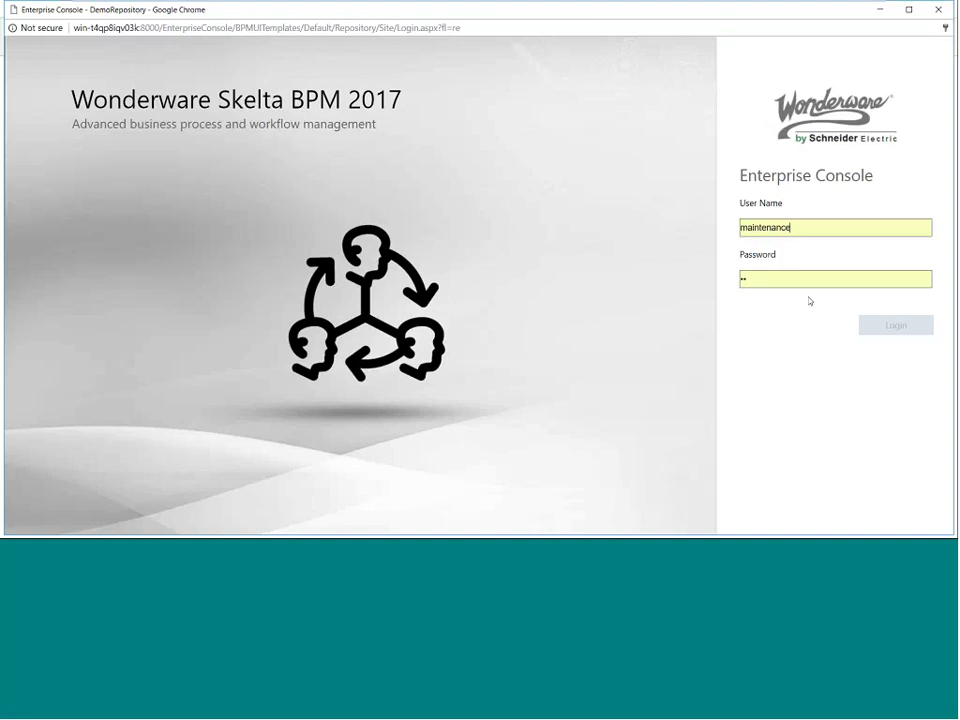
click(884, 326)
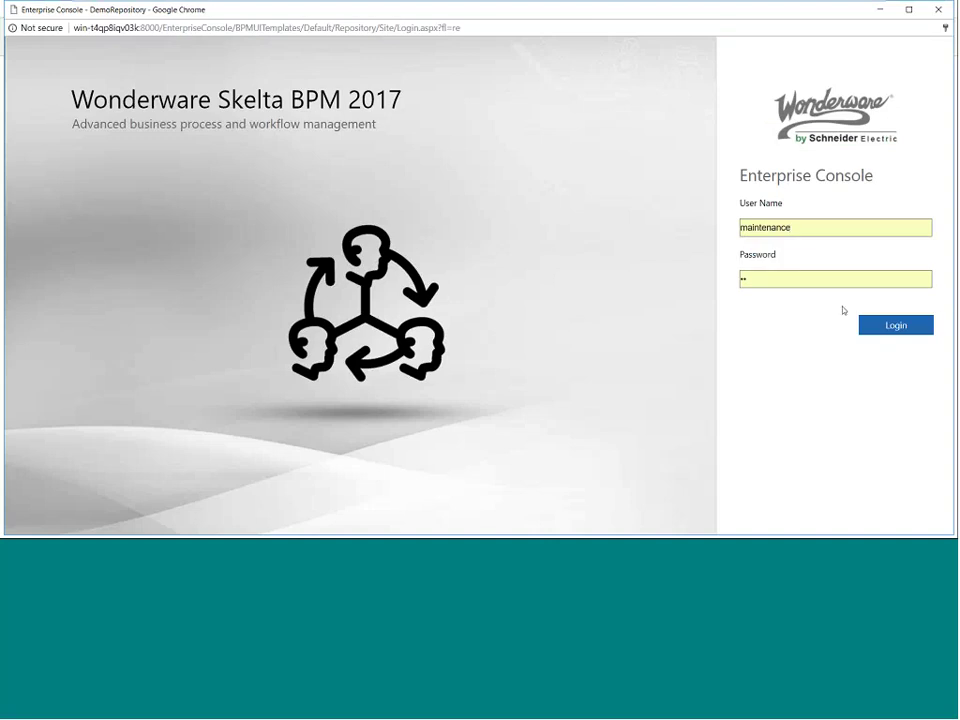
click(881, 324)
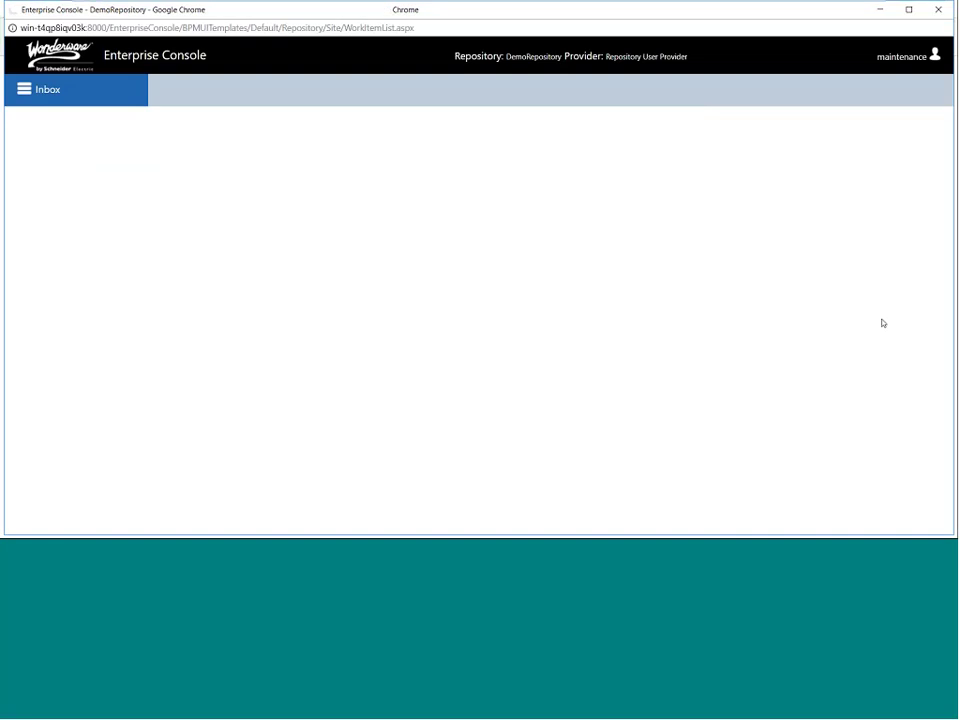
Step: Submit the reactor check-list work item with Pumps good, Valves good and the tank description Good
double_click(501, 202)
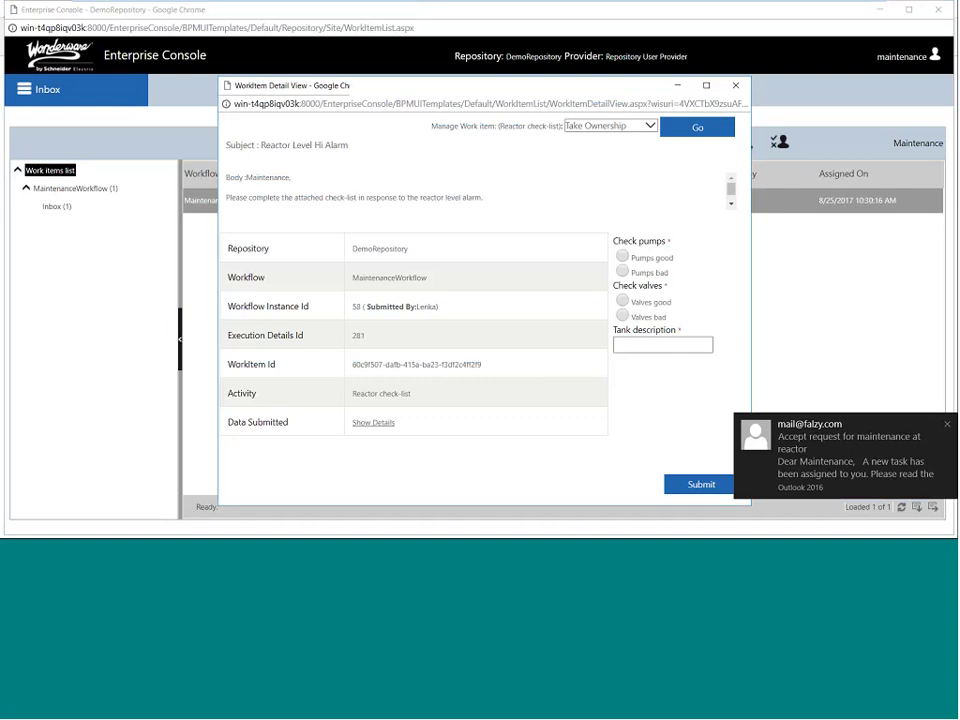
click(622, 257)
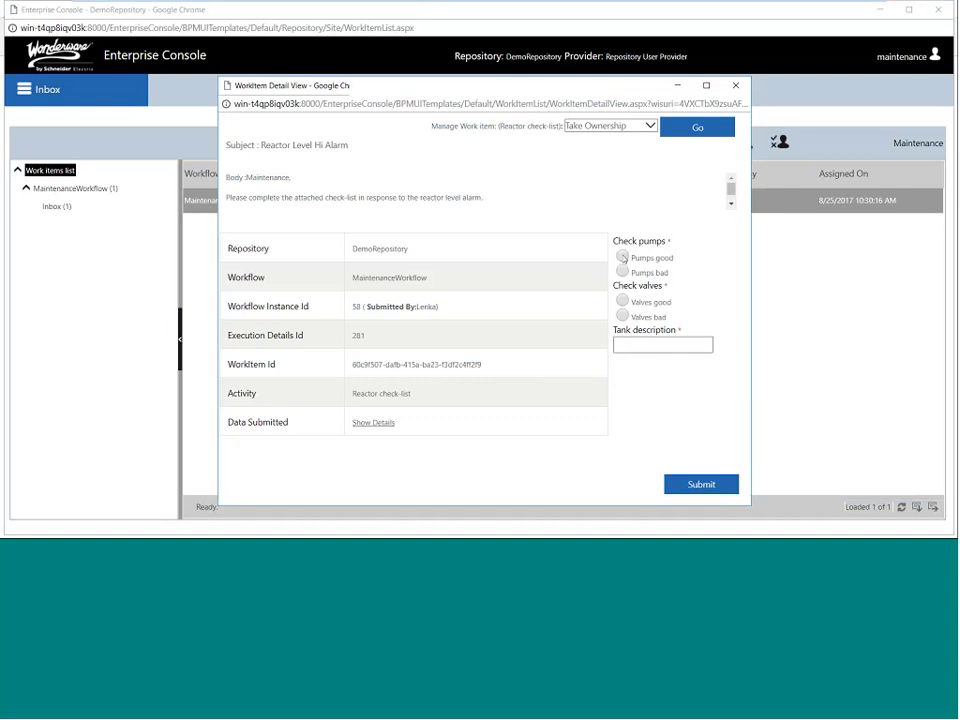
click(623, 301)
click(634, 348)
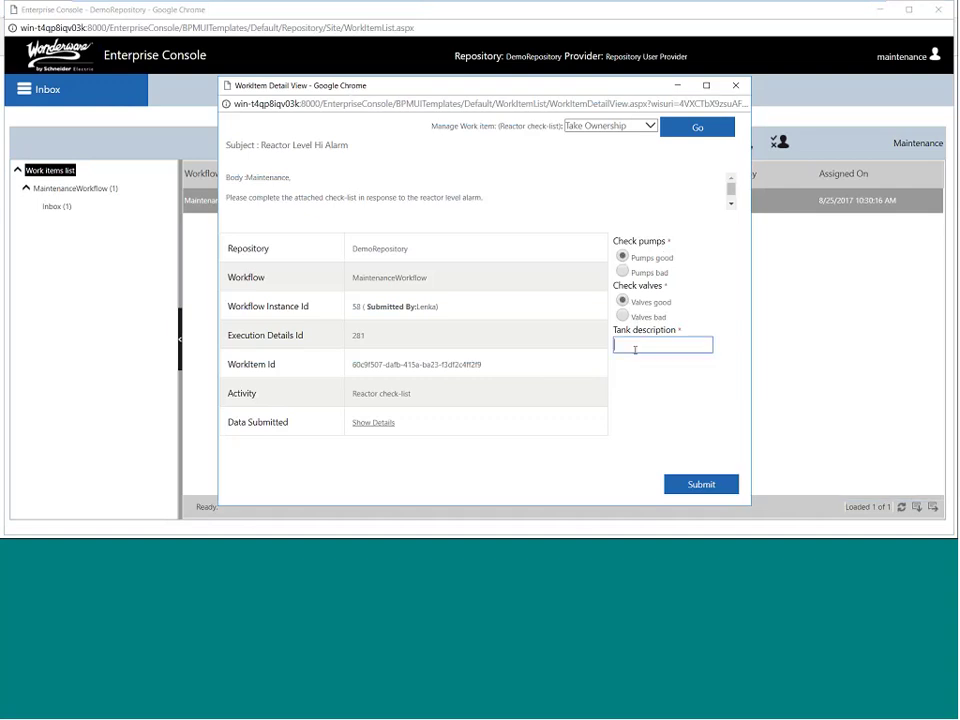
click(633, 341)
click(627, 360)
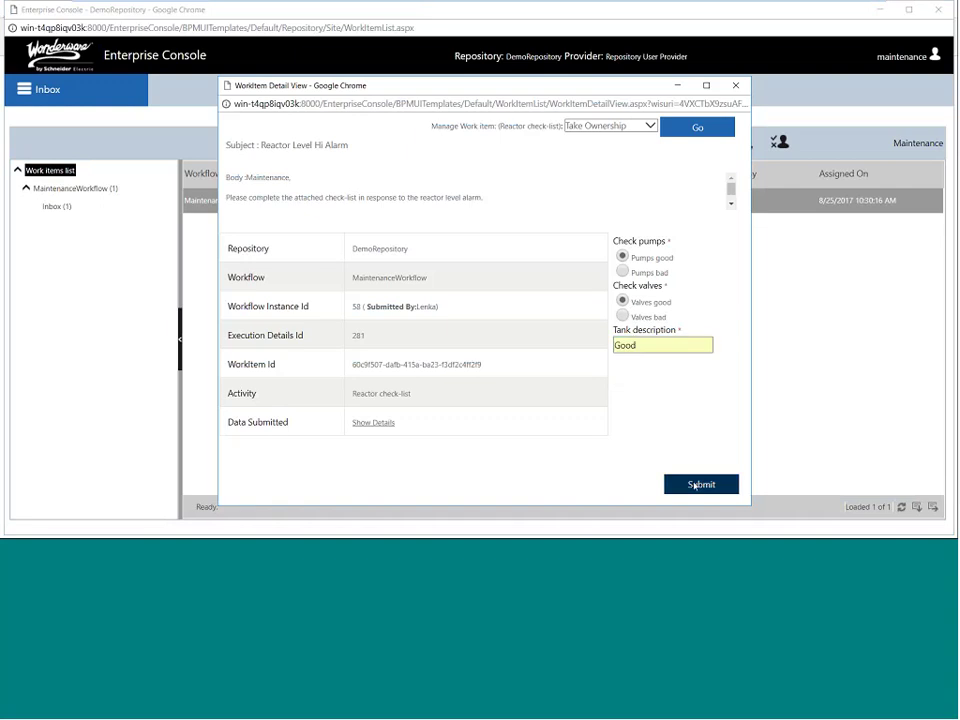
click(700, 484)
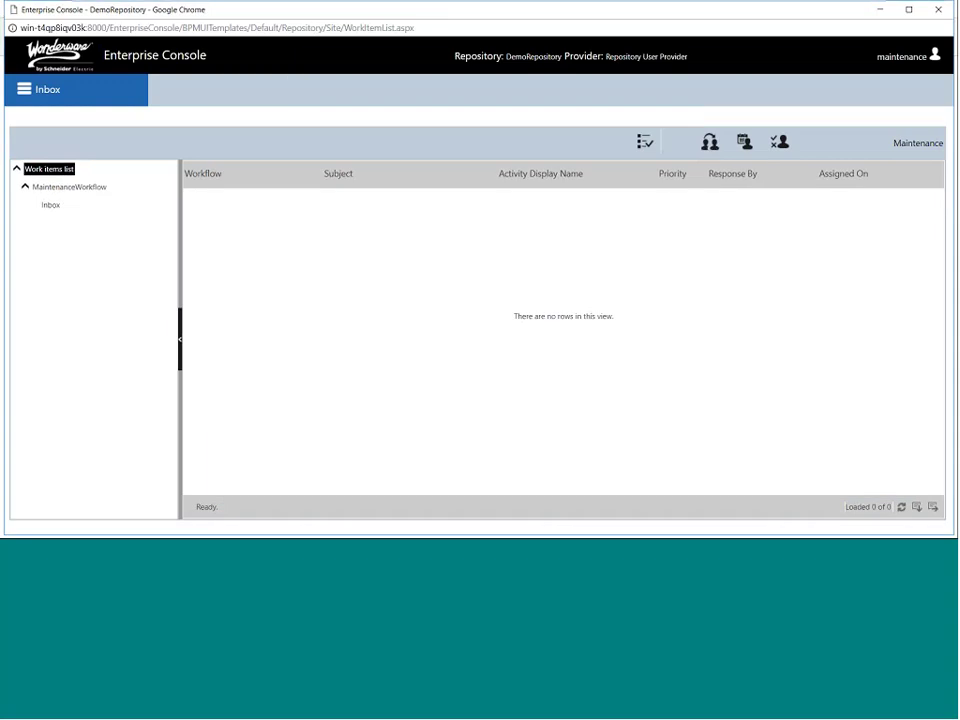
Step: Open the "Notify Supervisor of results by phone" work item and bring up the user lookup for reassigning it
click(52, 205)
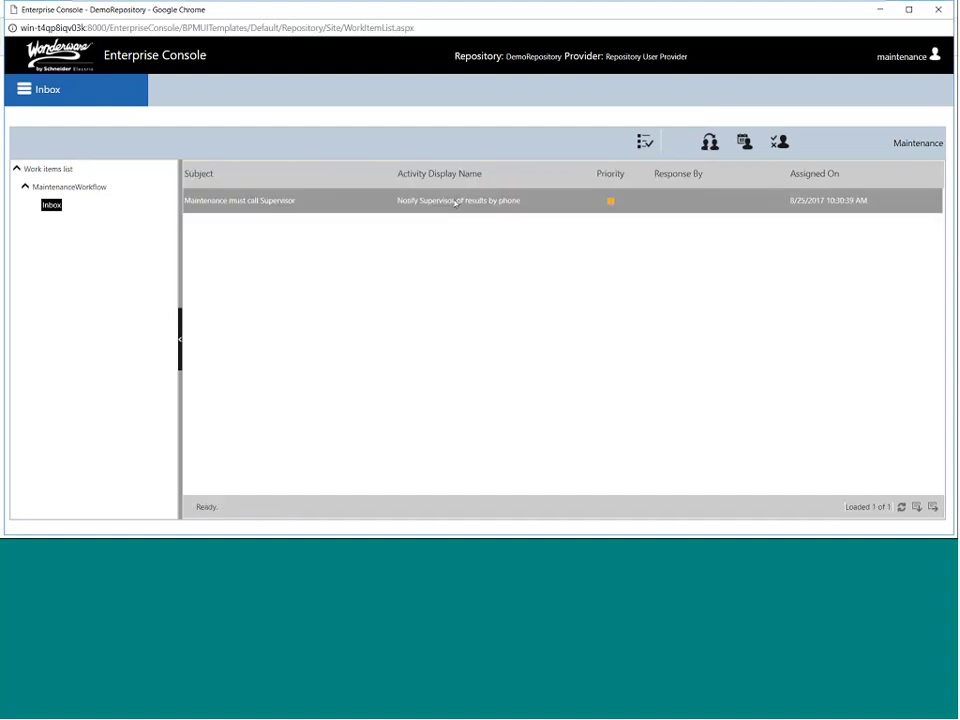
double_click(445, 200)
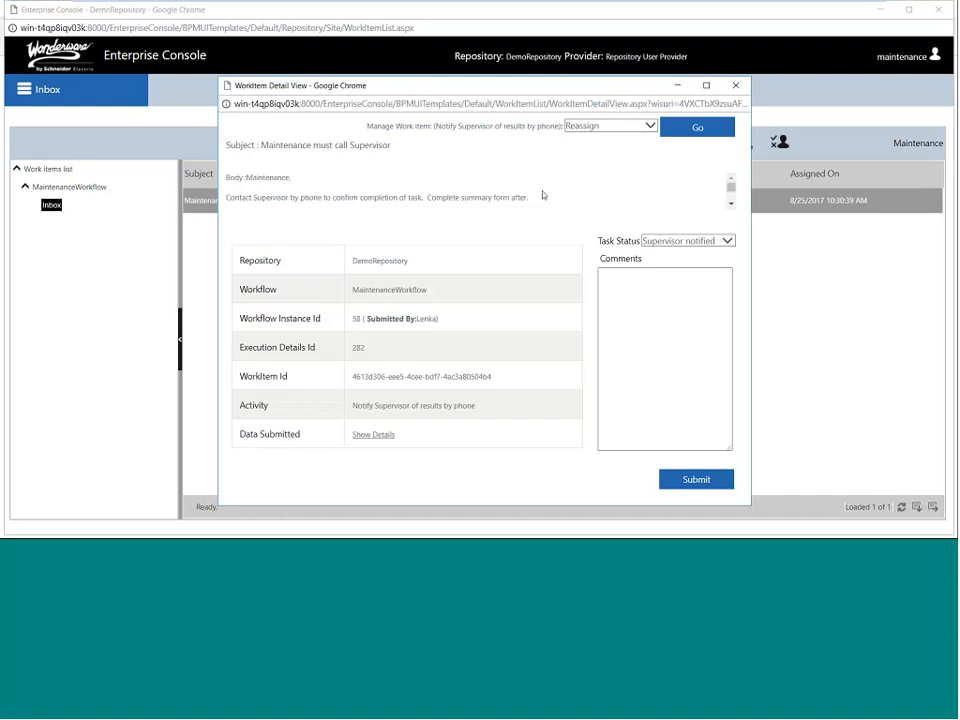
click(618, 127)
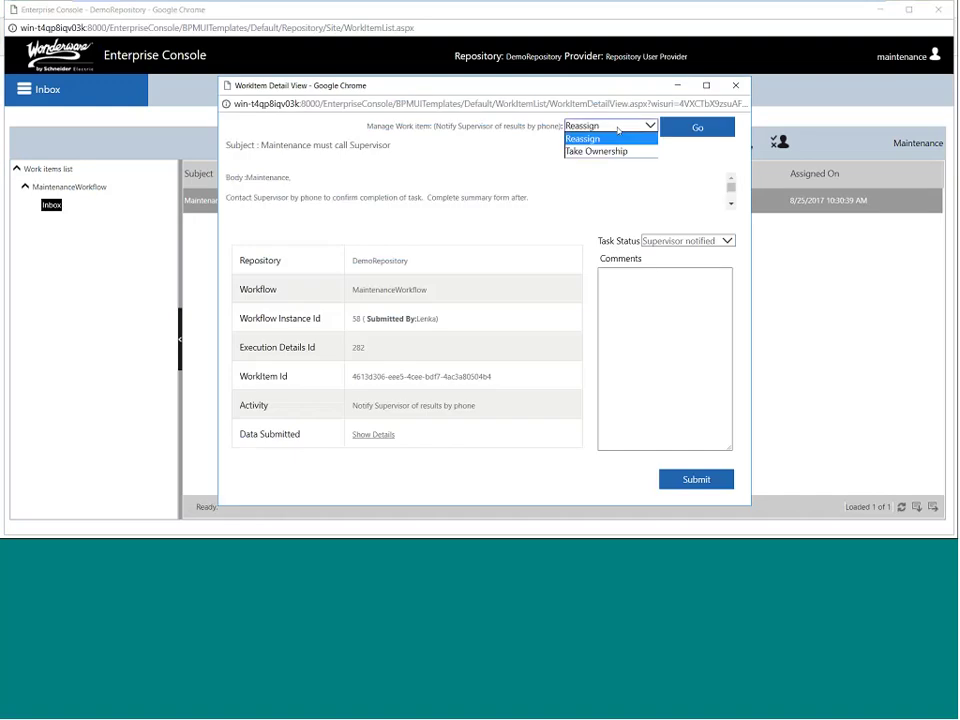
click(582, 138)
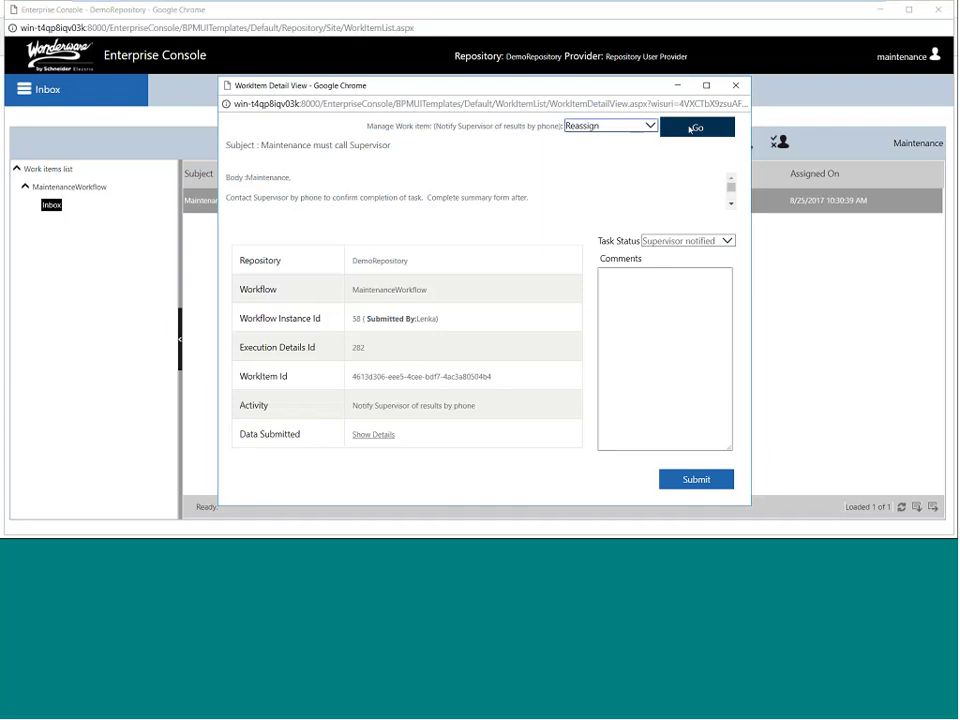
click(697, 127)
click(602, 212)
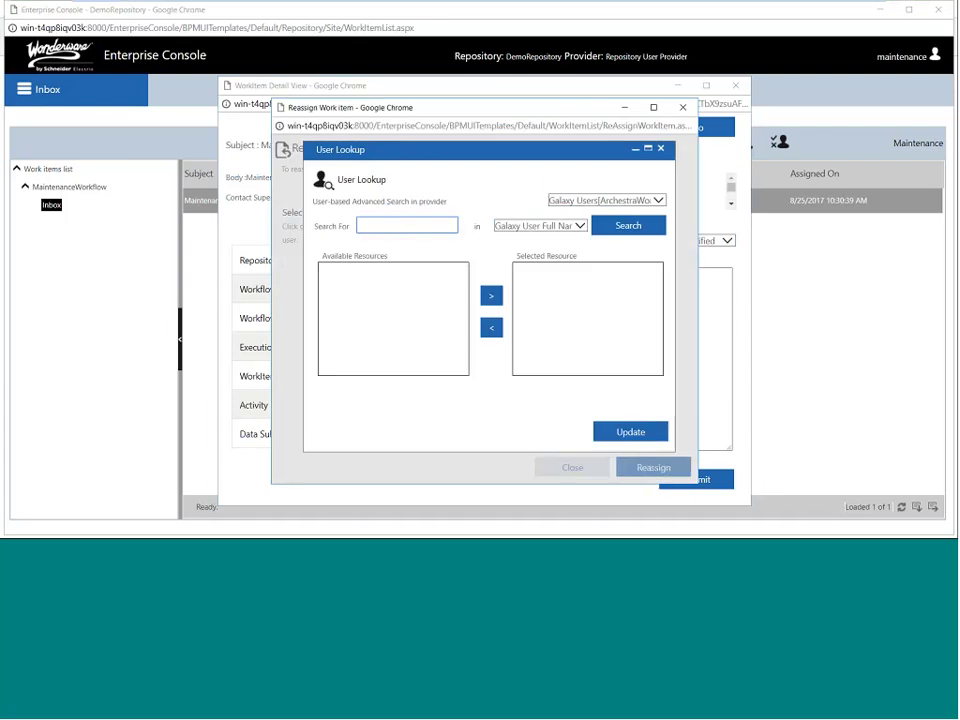
Step: Search the Galaxy Users provider for the operator's name, select that user and reassign the work item to them
click(385, 225)
text(K)
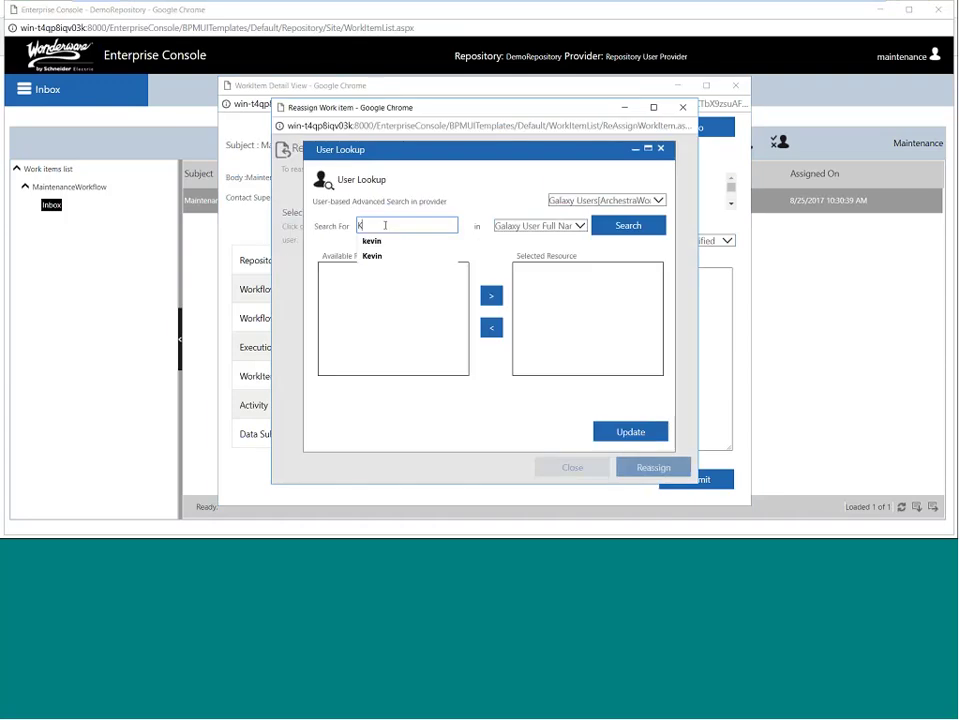
text(evin)
click(620, 228)
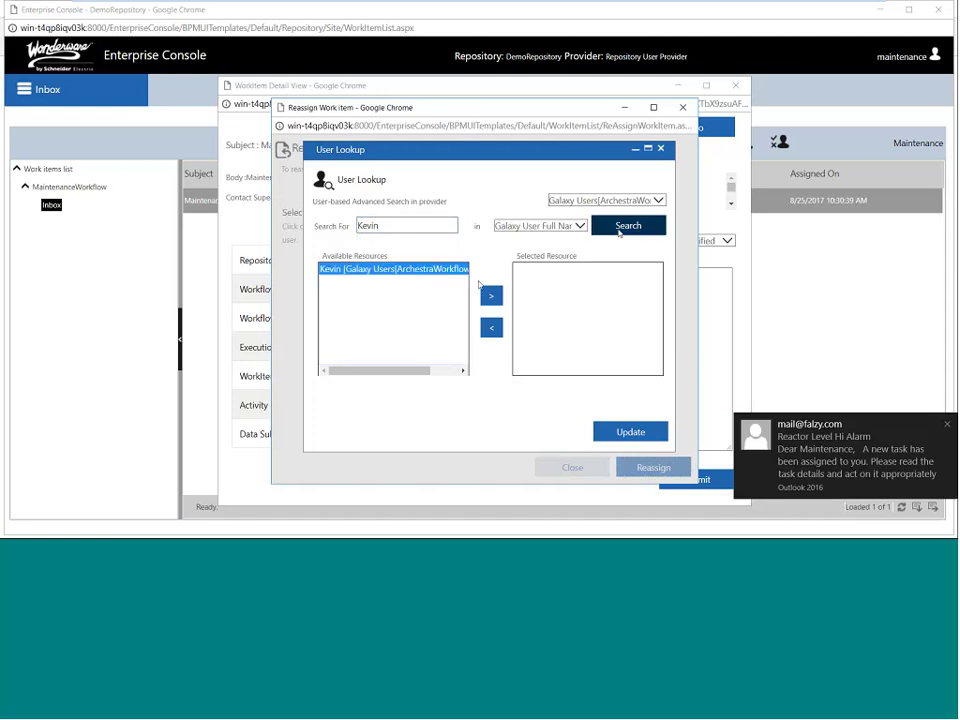
click(491, 296)
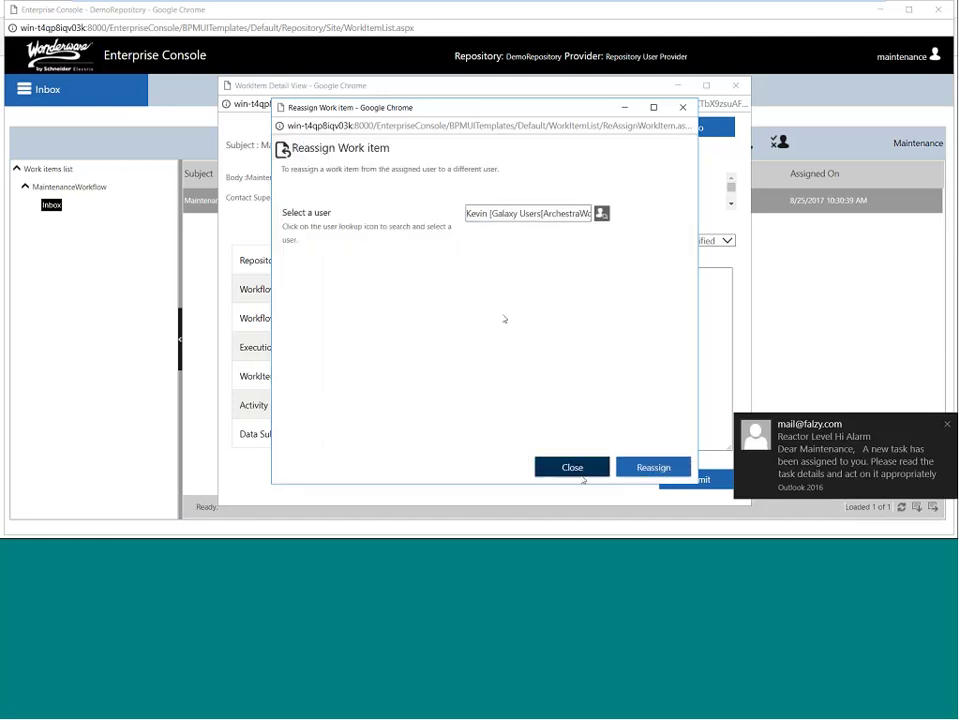
click(653, 467)
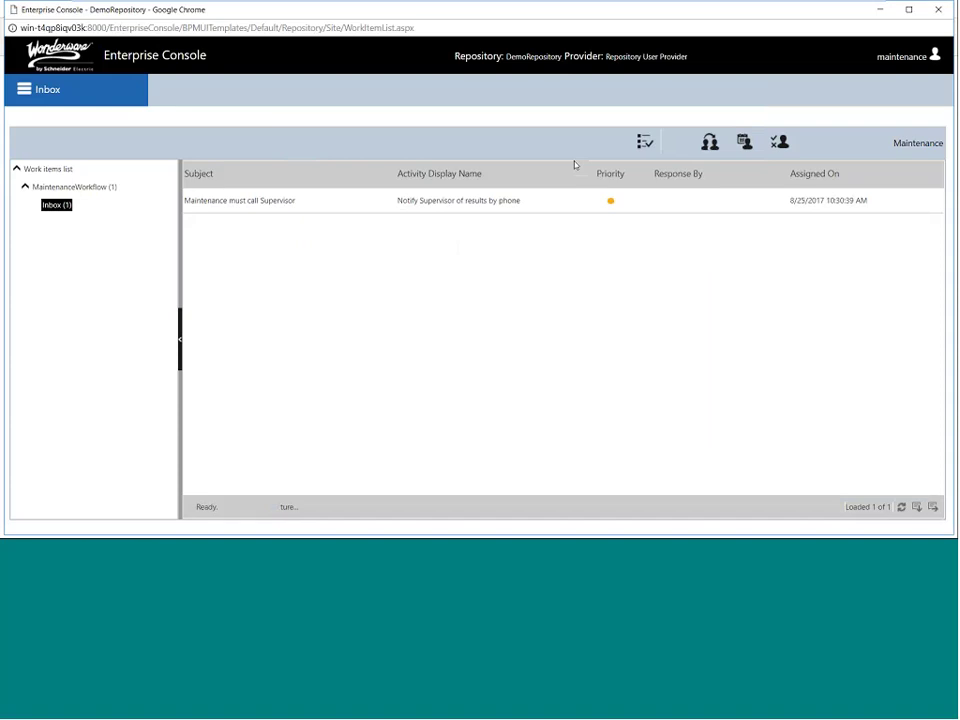
Step: Reopen the "Notify Supervisor of results by phone" work item from the maintenance inbox
double_click(489, 203)
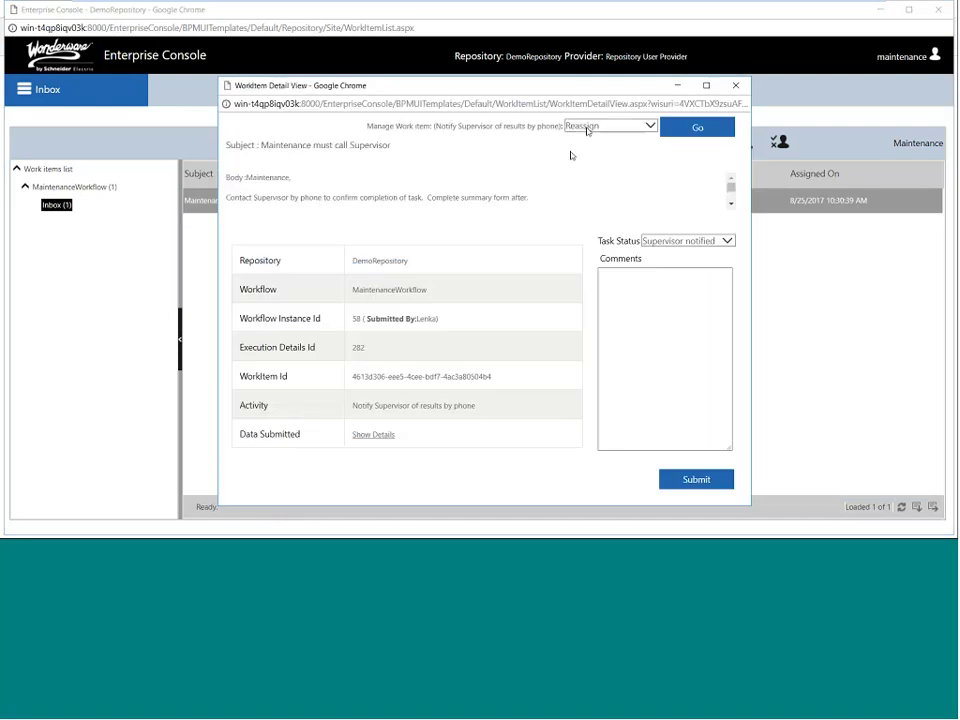
click(610, 125)
click(597, 151)
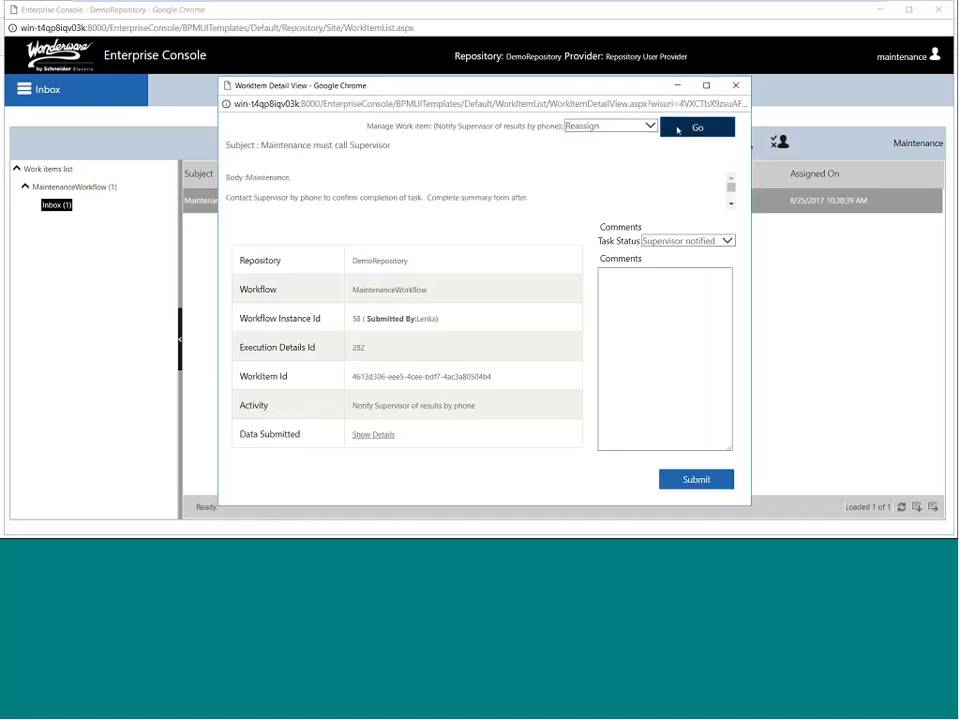
click(672, 128)
click(660, 149)
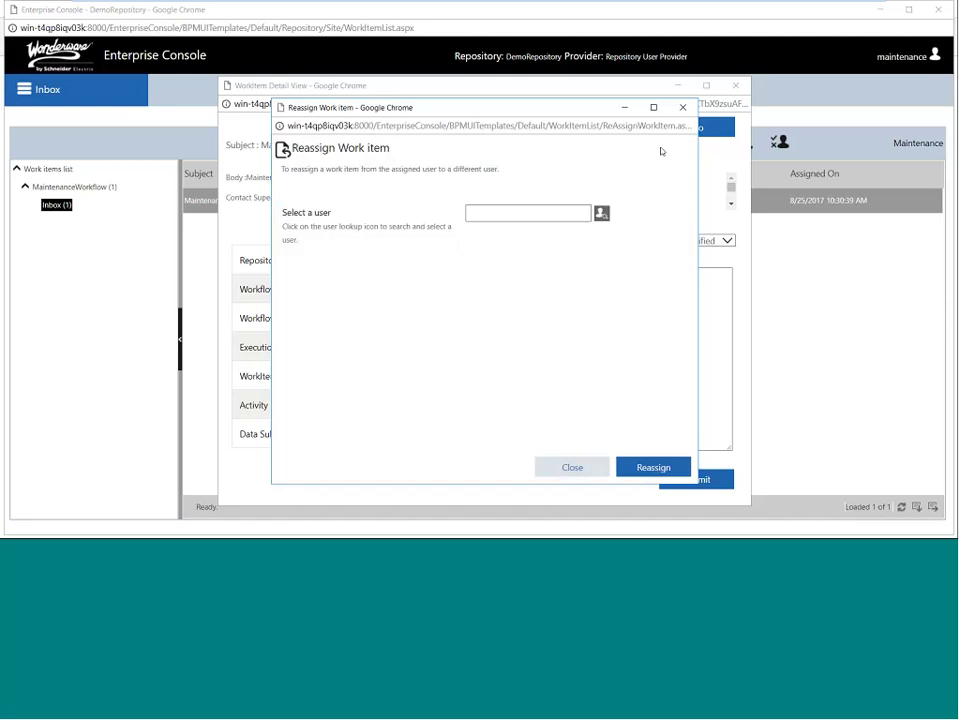
click(683, 107)
Step: Take ownership of the supervisor notification work item and submit it with the comment "Called sup"
click(610, 125)
click(600, 143)
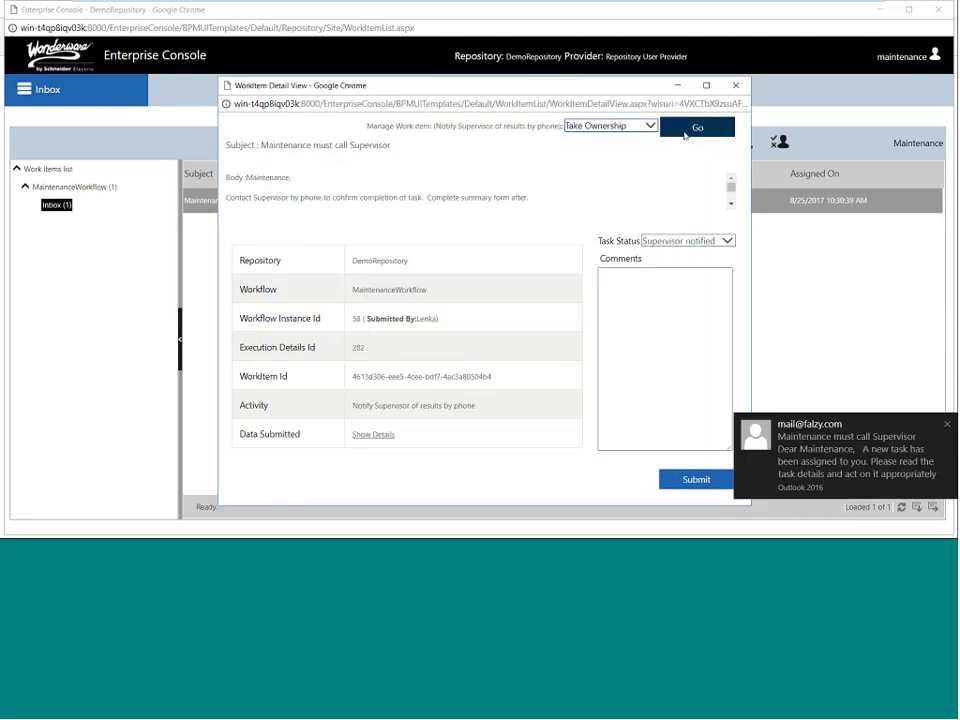
click(687, 131)
click(647, 330)
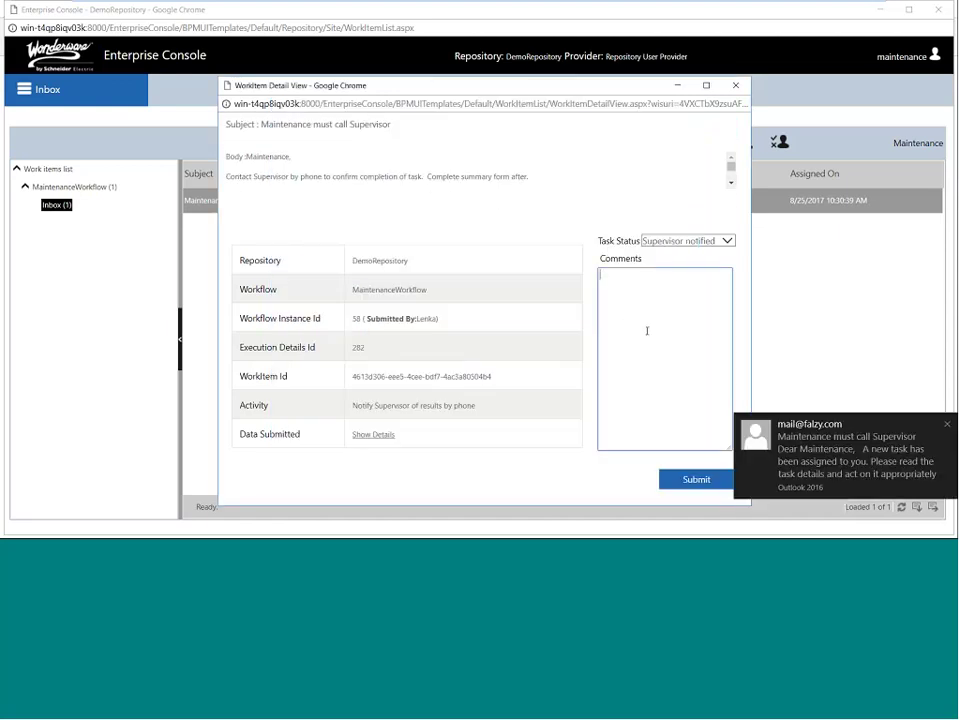
text(Called sup)
click(694, 480)
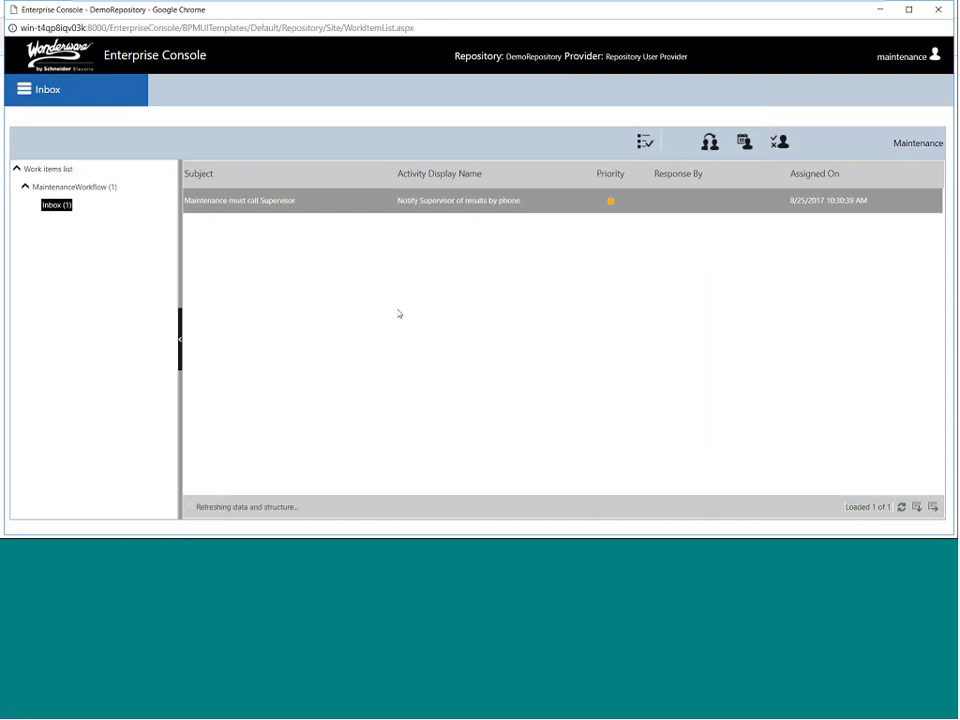
Step: Refresh the maintenance work items list and open the newly assigned MaintenanceWorkflow work item
click(48, 169)
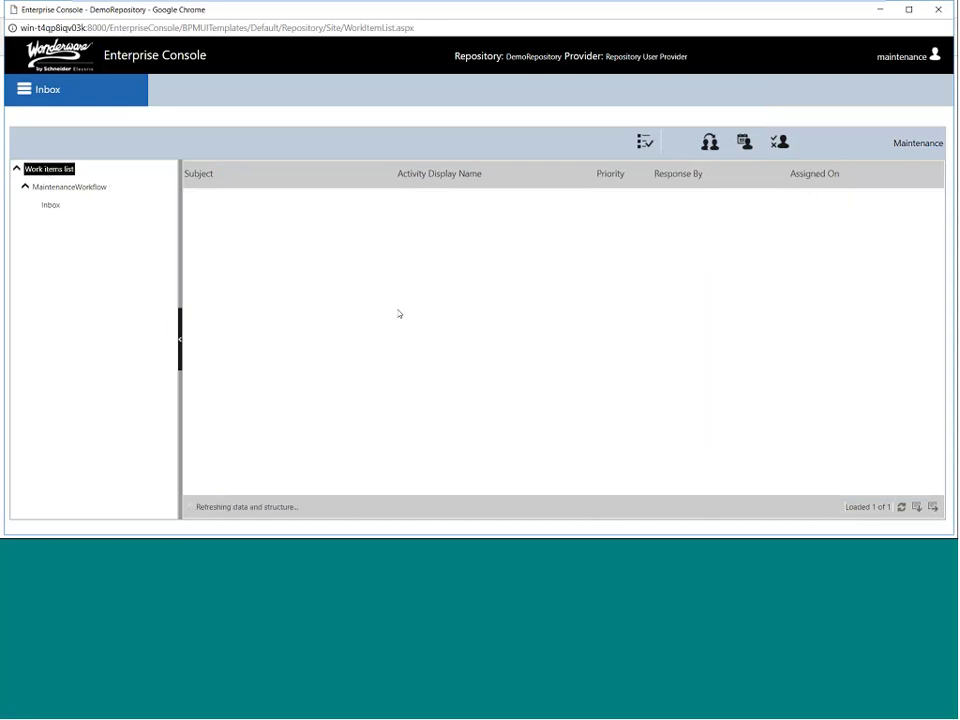
click(52, 205)
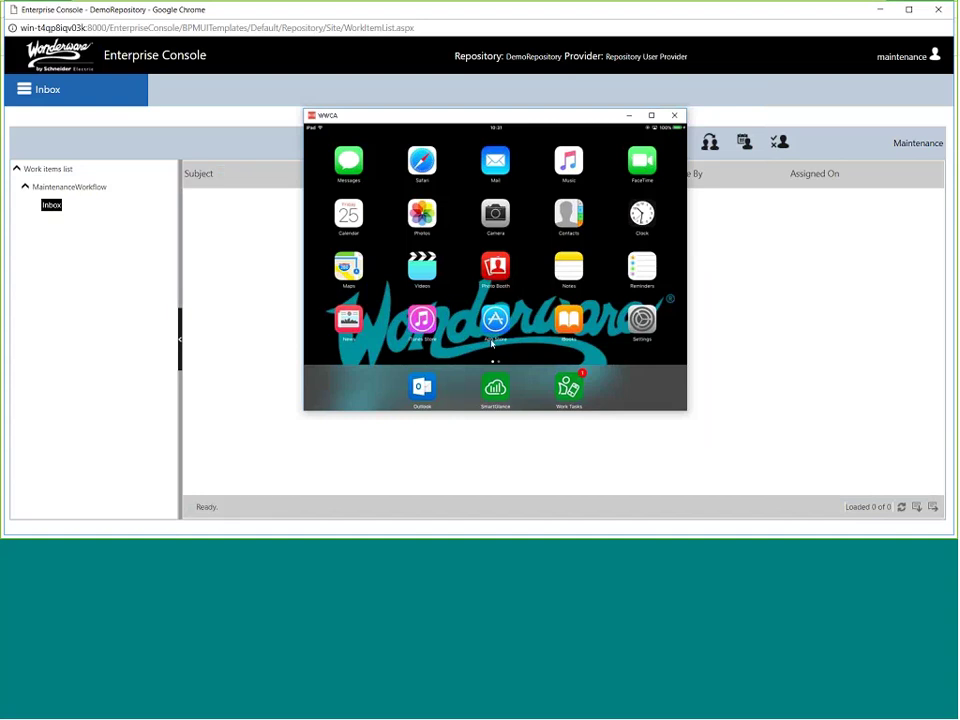
click(60, 178)
click(58, 170)
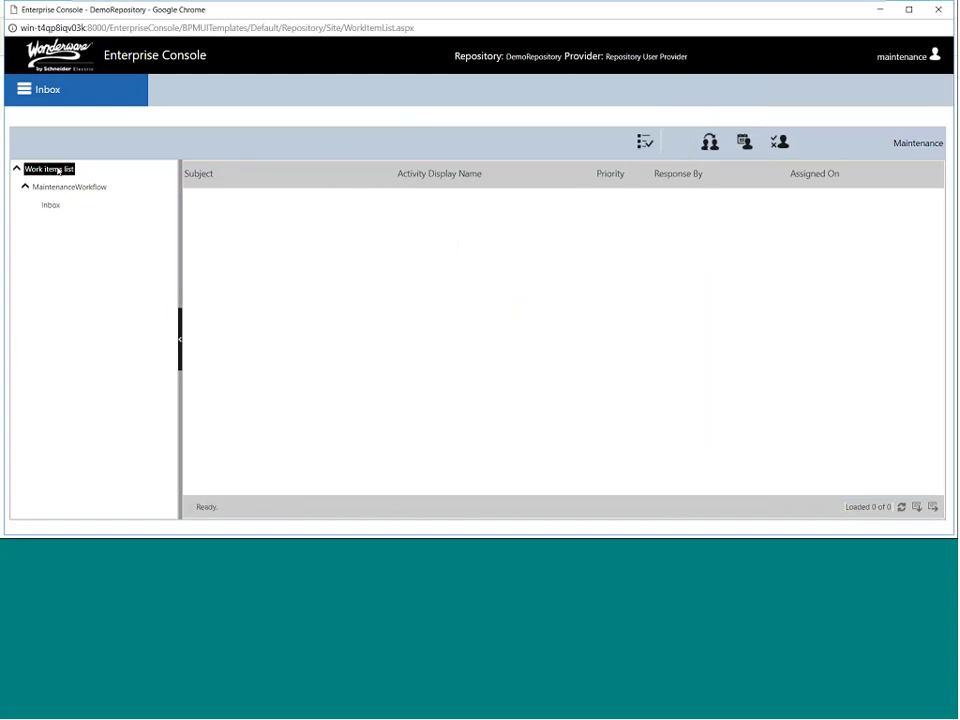
double_click(410, 203)
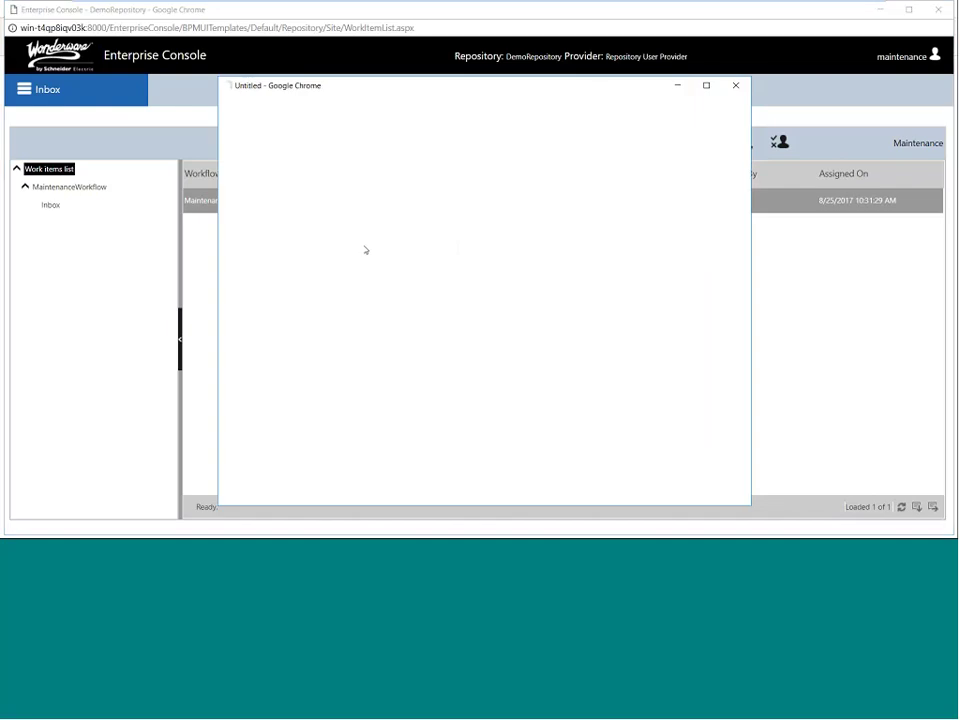